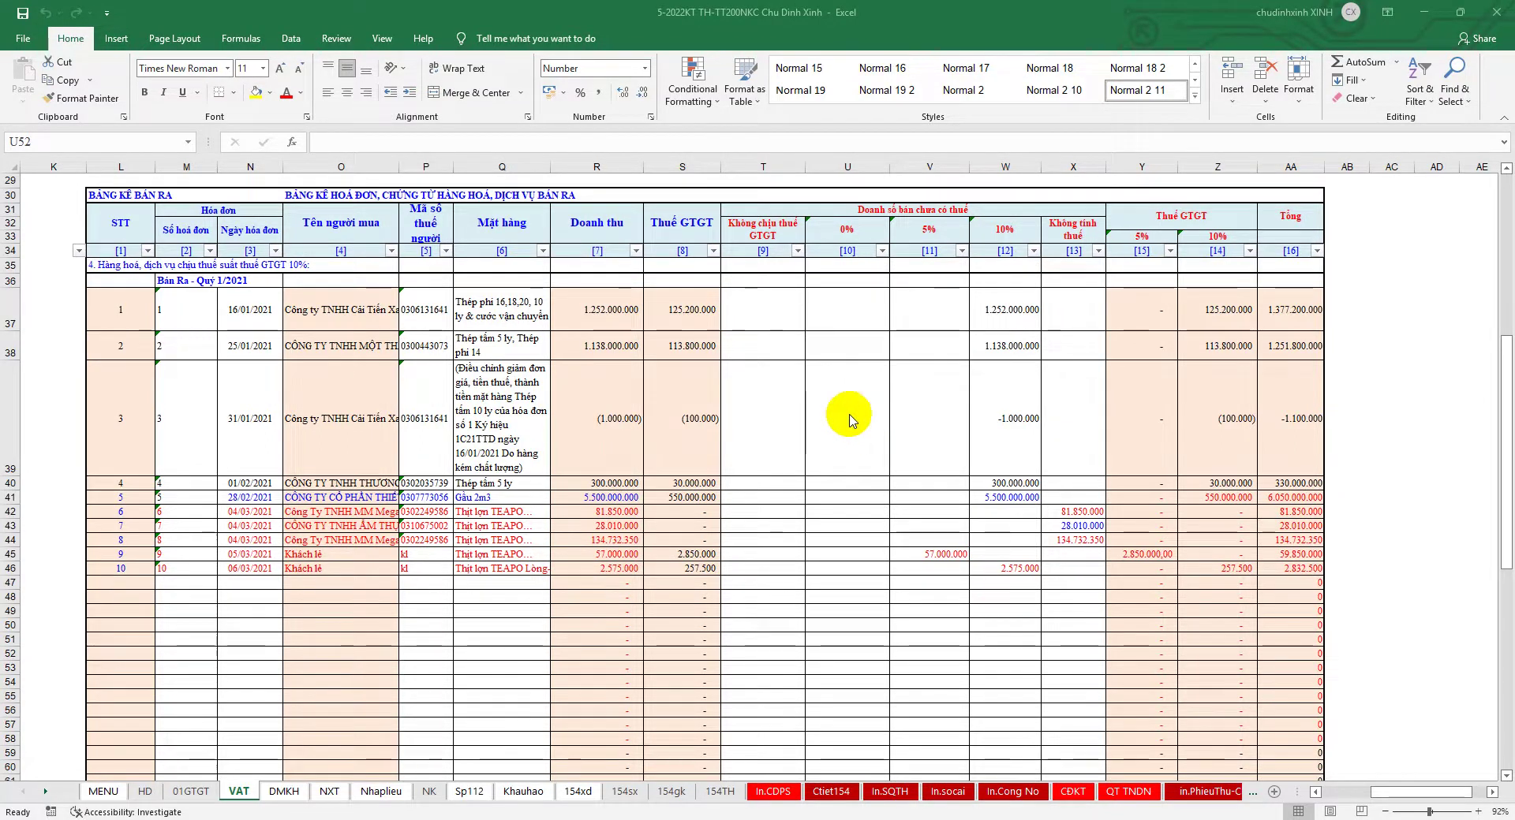
# Select VAT invoice ranges M37:Q39, M41:Q41 and M42:Q46, then switch to File Explorer.
pyautogui.moveTo(193, 304); pyautogui.dragTo(496, 396)
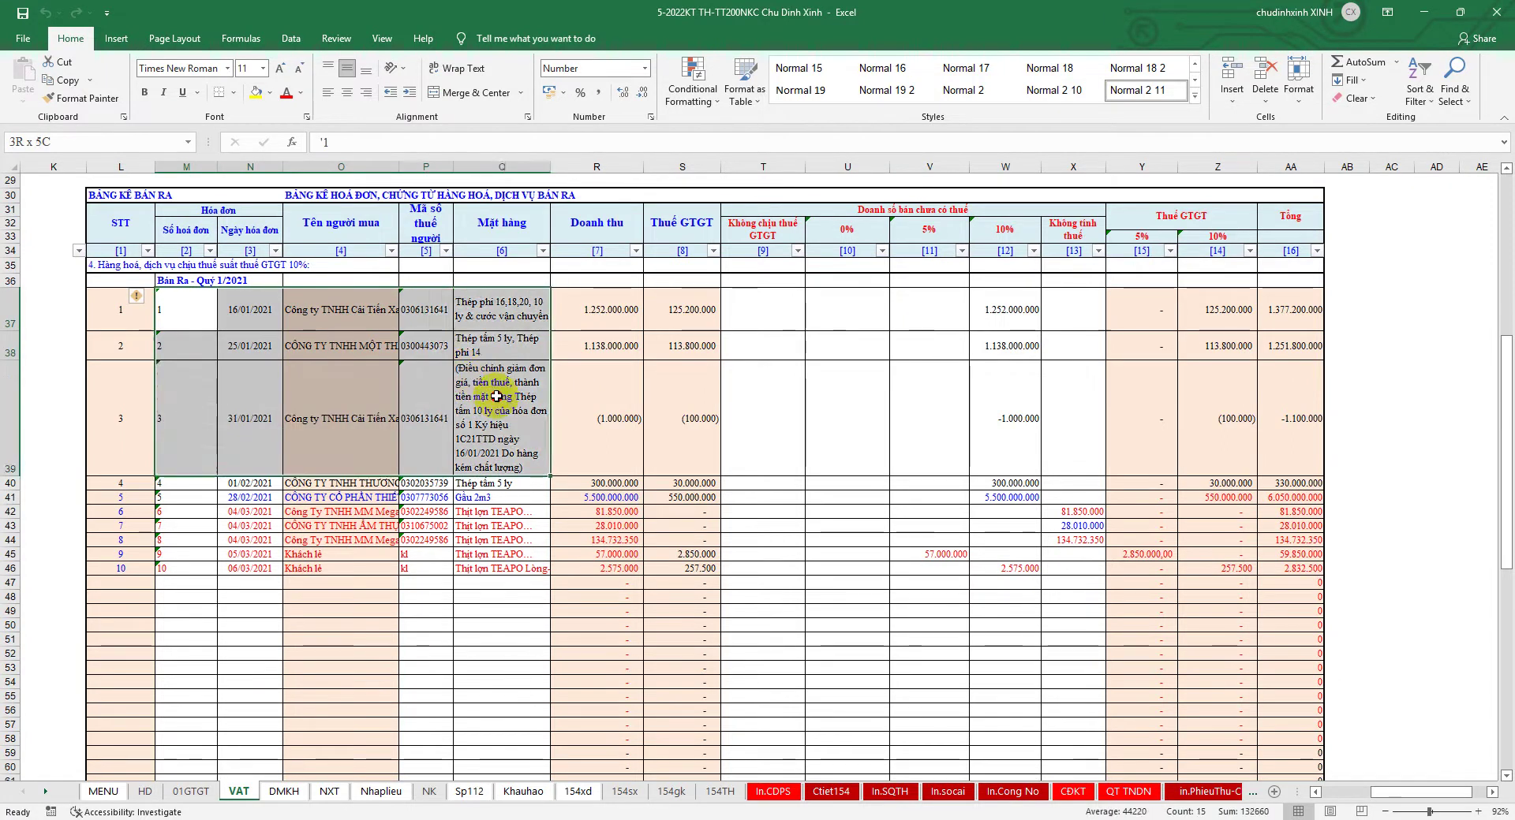
pyautogui.moveTo(496, 396); pyautogui.dragTo(486, 473)
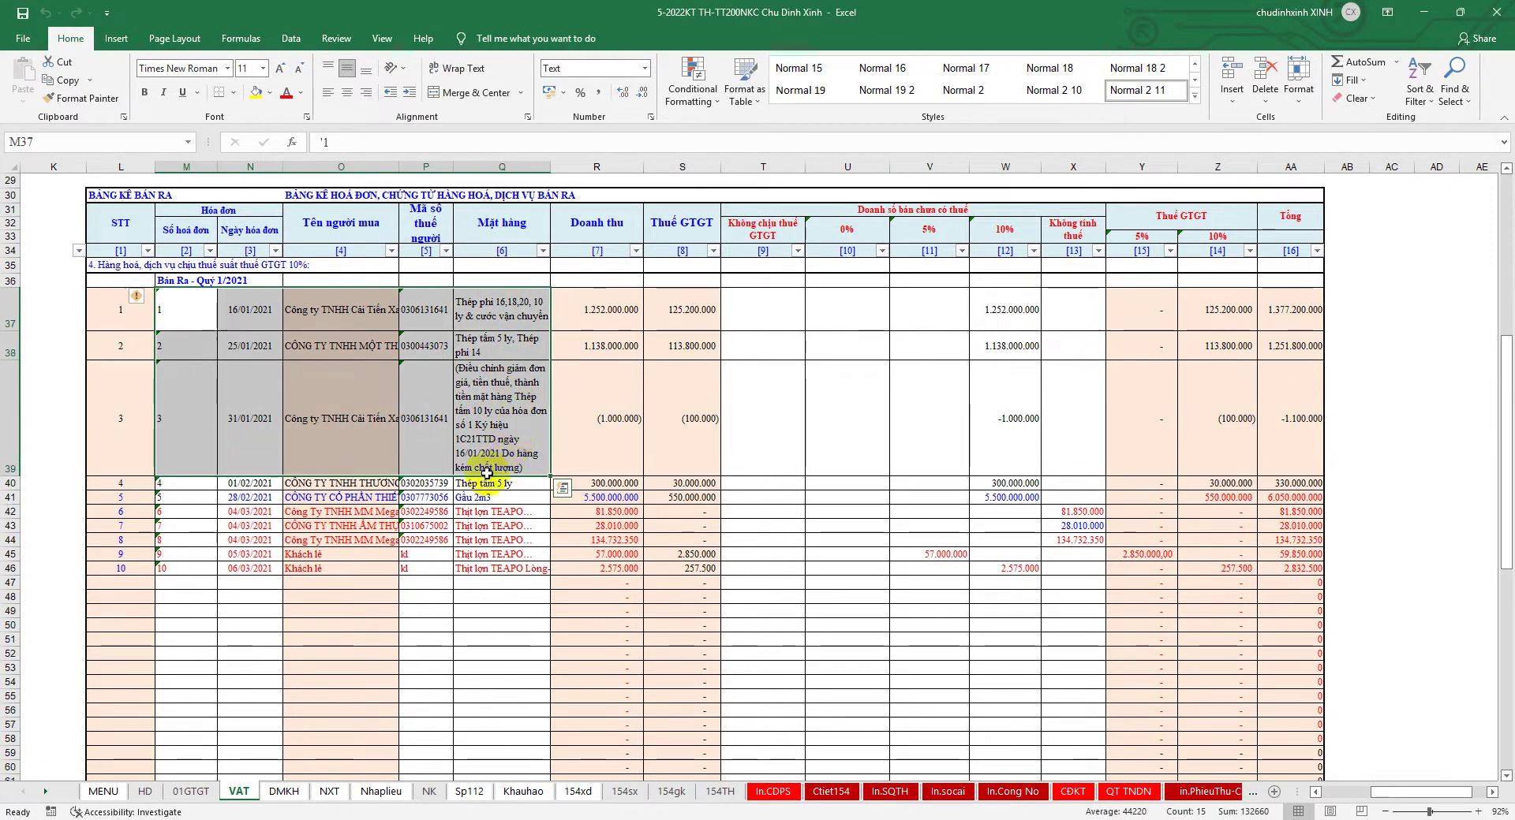
pyautogui.moveTo(202, 497); pyautogui.dragTo(505, 498)
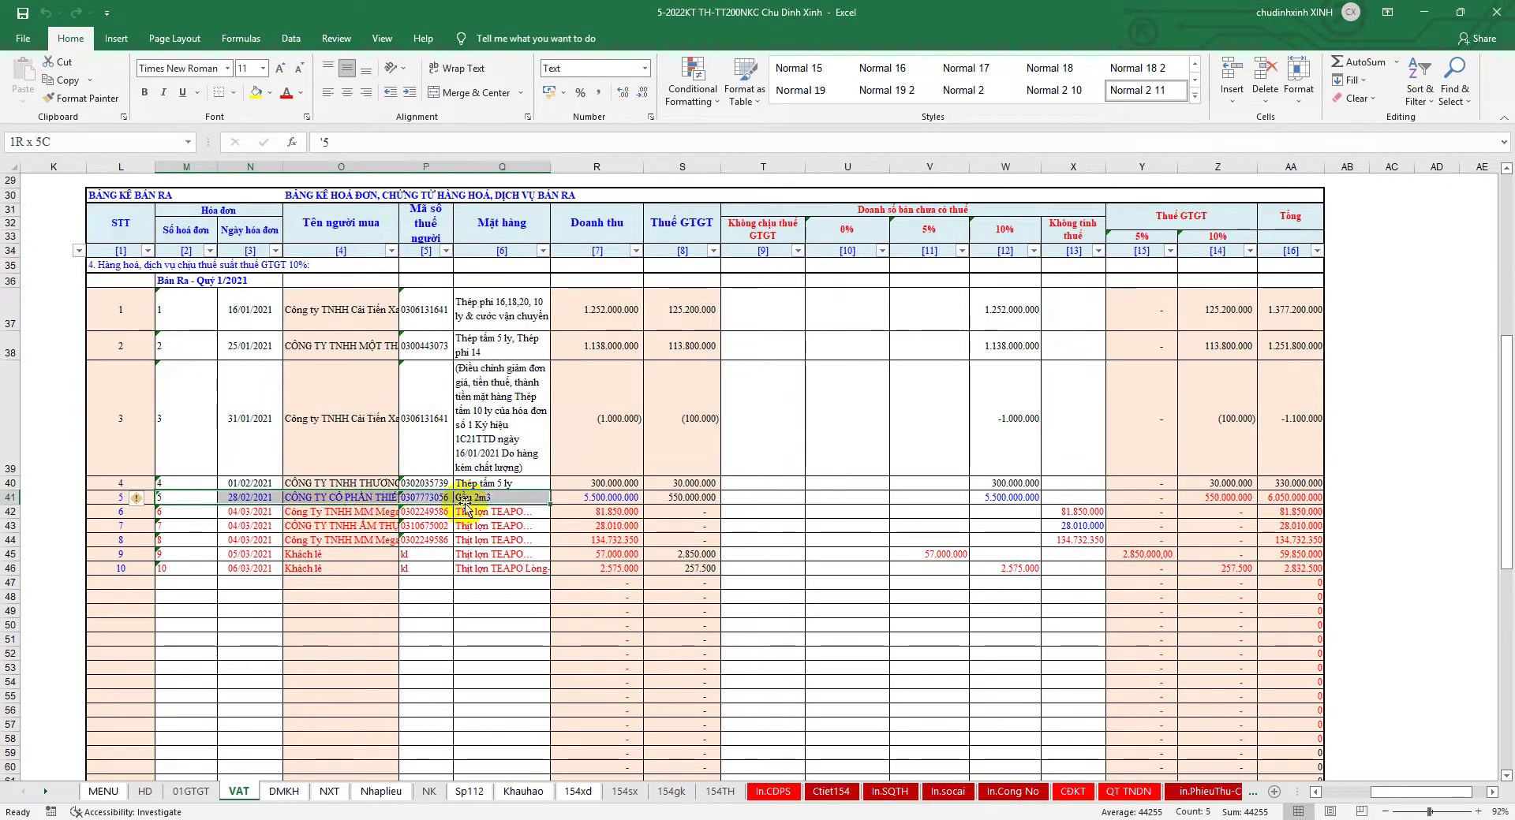
pyautogui.moveTo(190, 512)
pyautogui.mouseDown()
pyautogui.moveTo(517, 567)
pyautogui.moveTo(506, 561)
pyautogui.mouseUp()
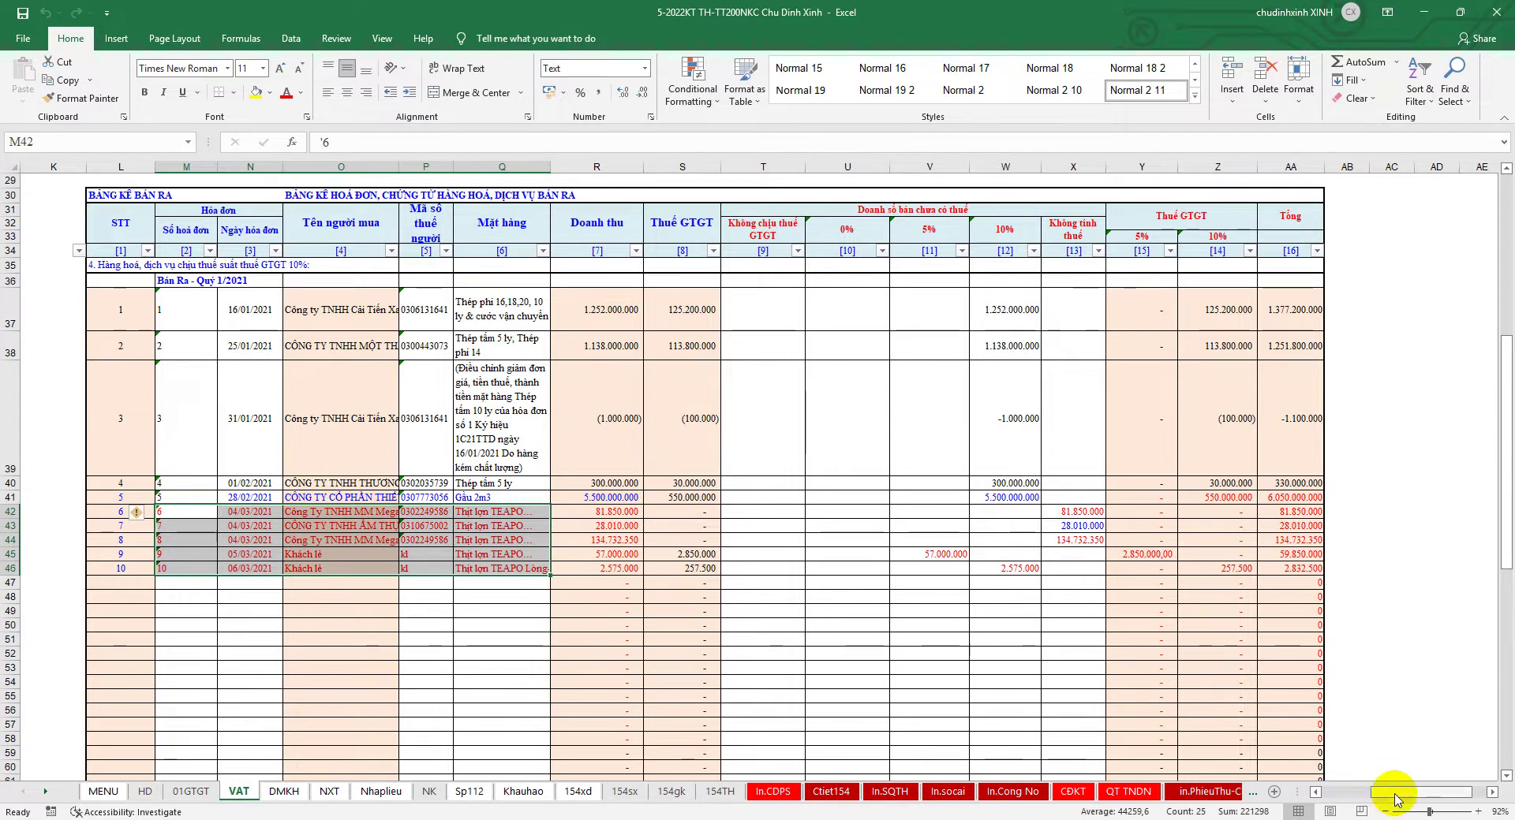
pyautogui.moveTo(1389, 793); pyautogui.dragTo(1304, 797)
pyautogui.hotkey('alt', 'Tab')
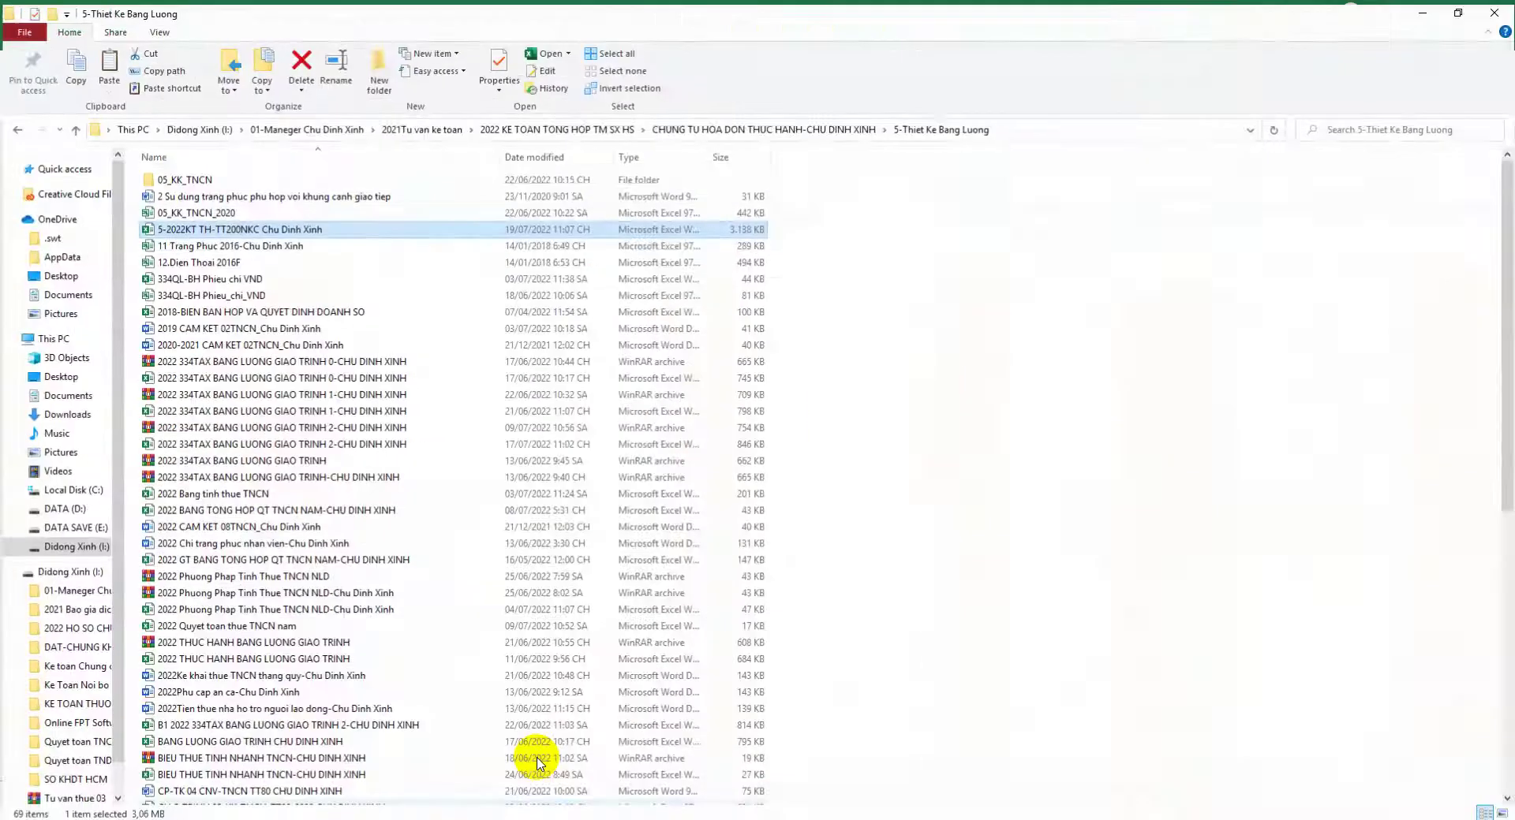
# Open the 5-Thiet Ke Bang Luong folder, then return to the 2022 334TAX payroll workbook.
pyautogui.click(796, 125)
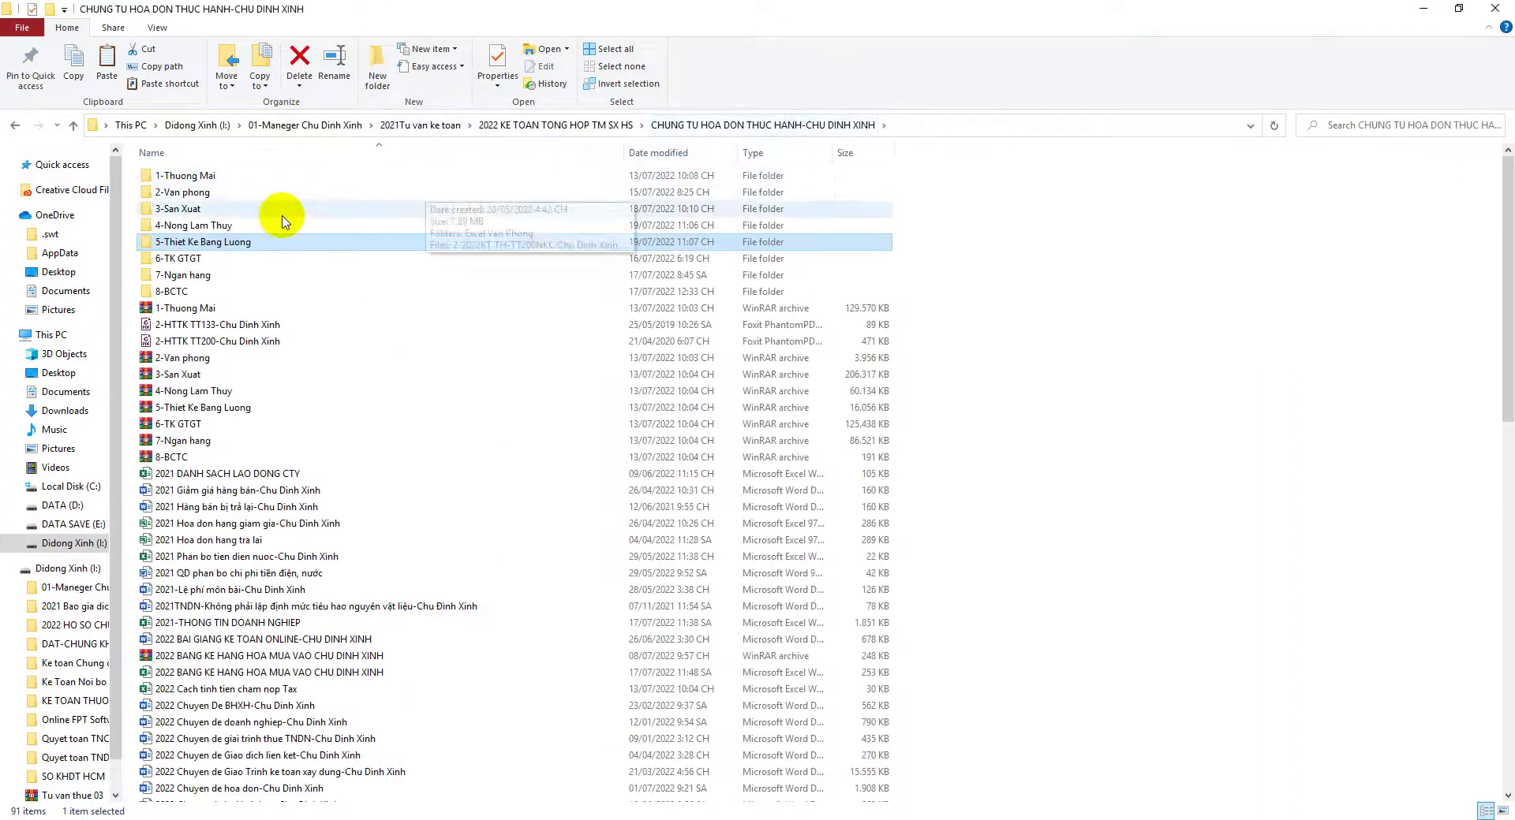
pyautogui.doubleClick(229, 244)
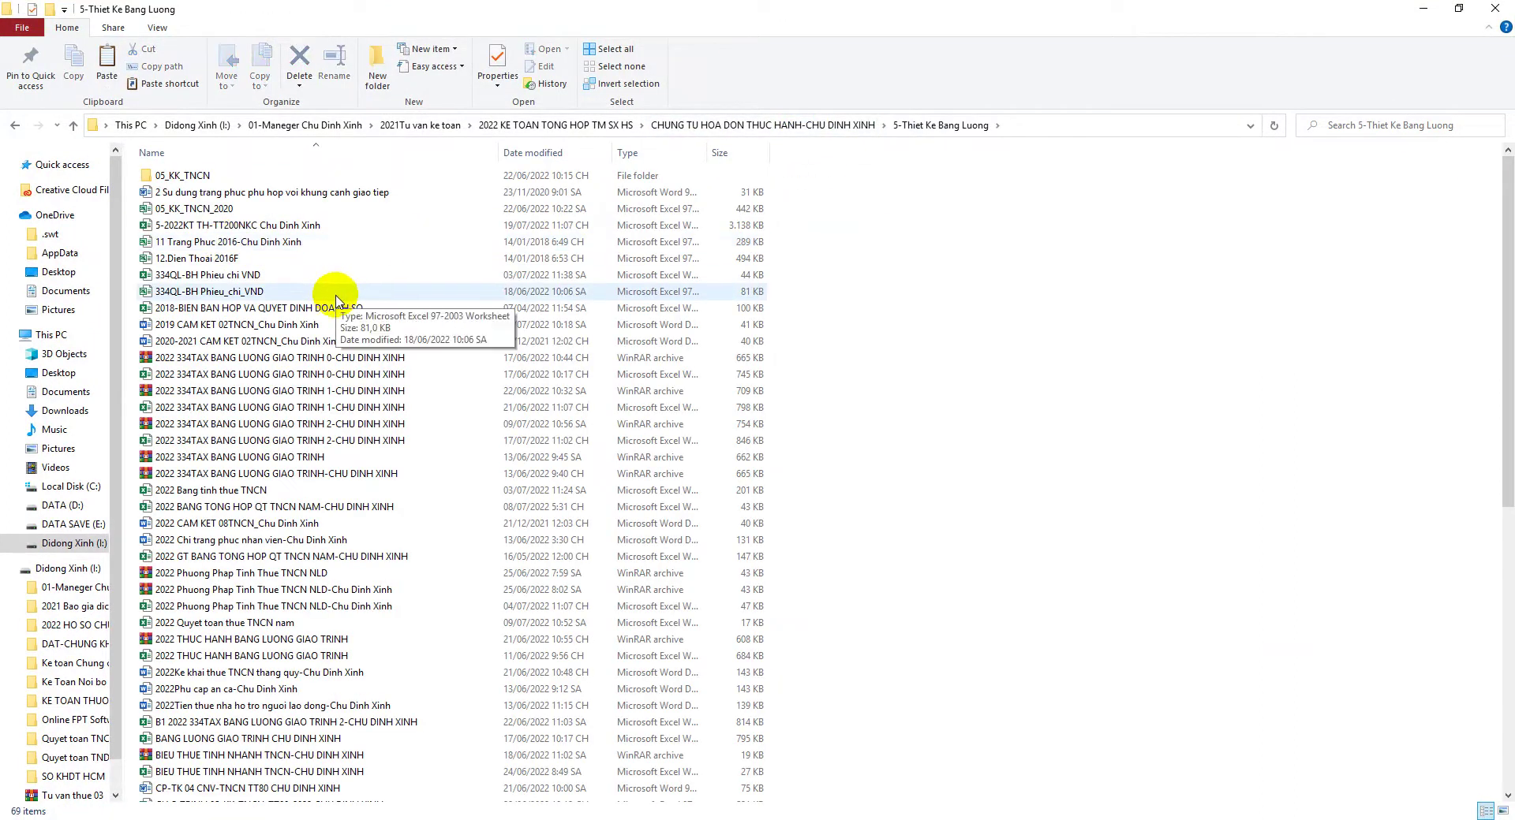
pyautogui.click(304, 440)
pyautogui.hotkey('alt', 'Tab')
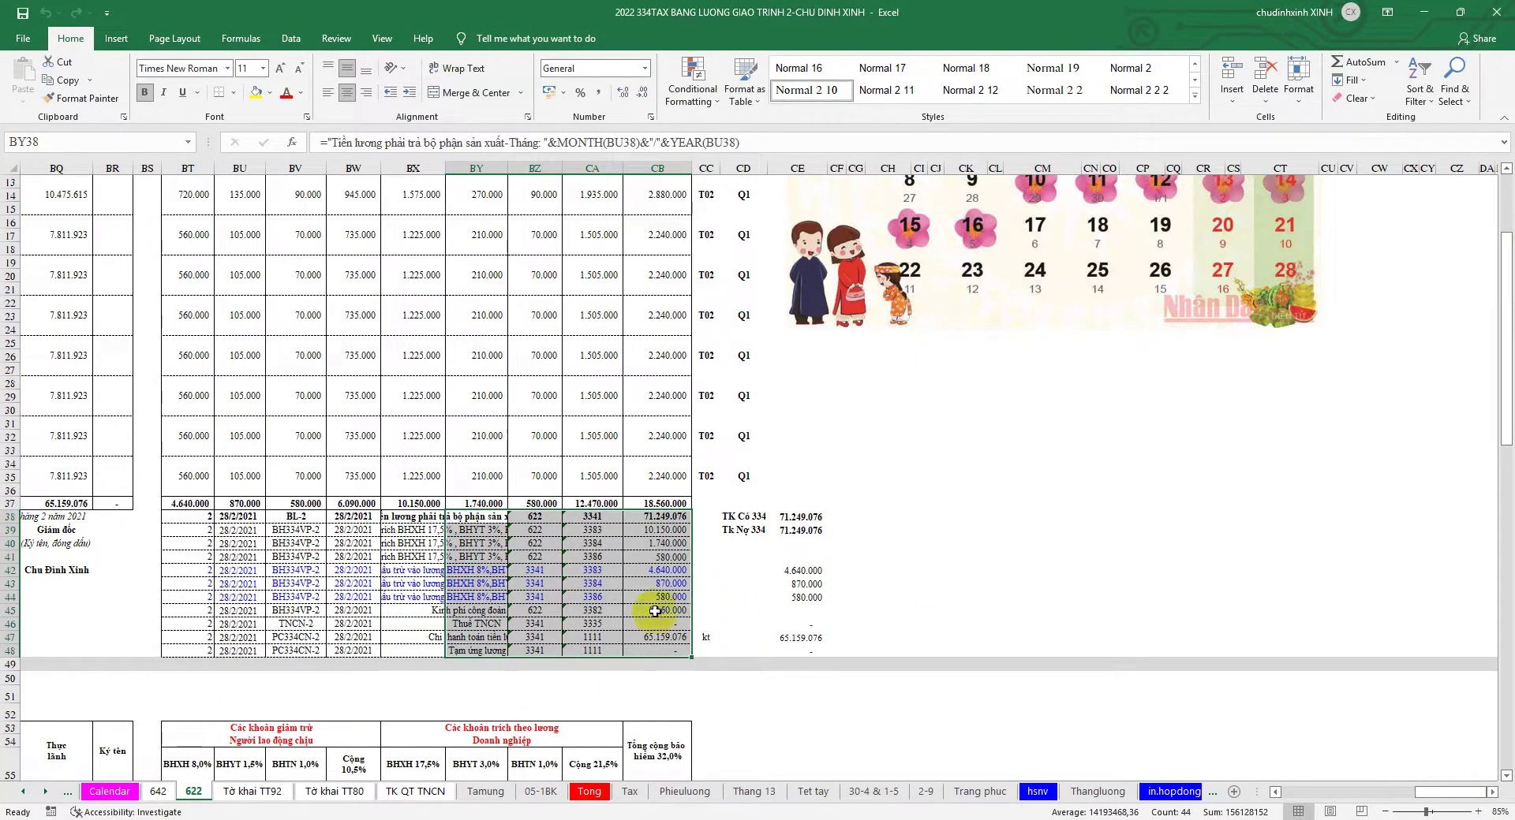
# Select the account 3383 cell CA86 on sheet 622, then show the 5-2022KT Nhaplieu sheet.
pyautogui.scroll(-1, 566, 631)
pyautogui.scroll(-2, 582, 608)
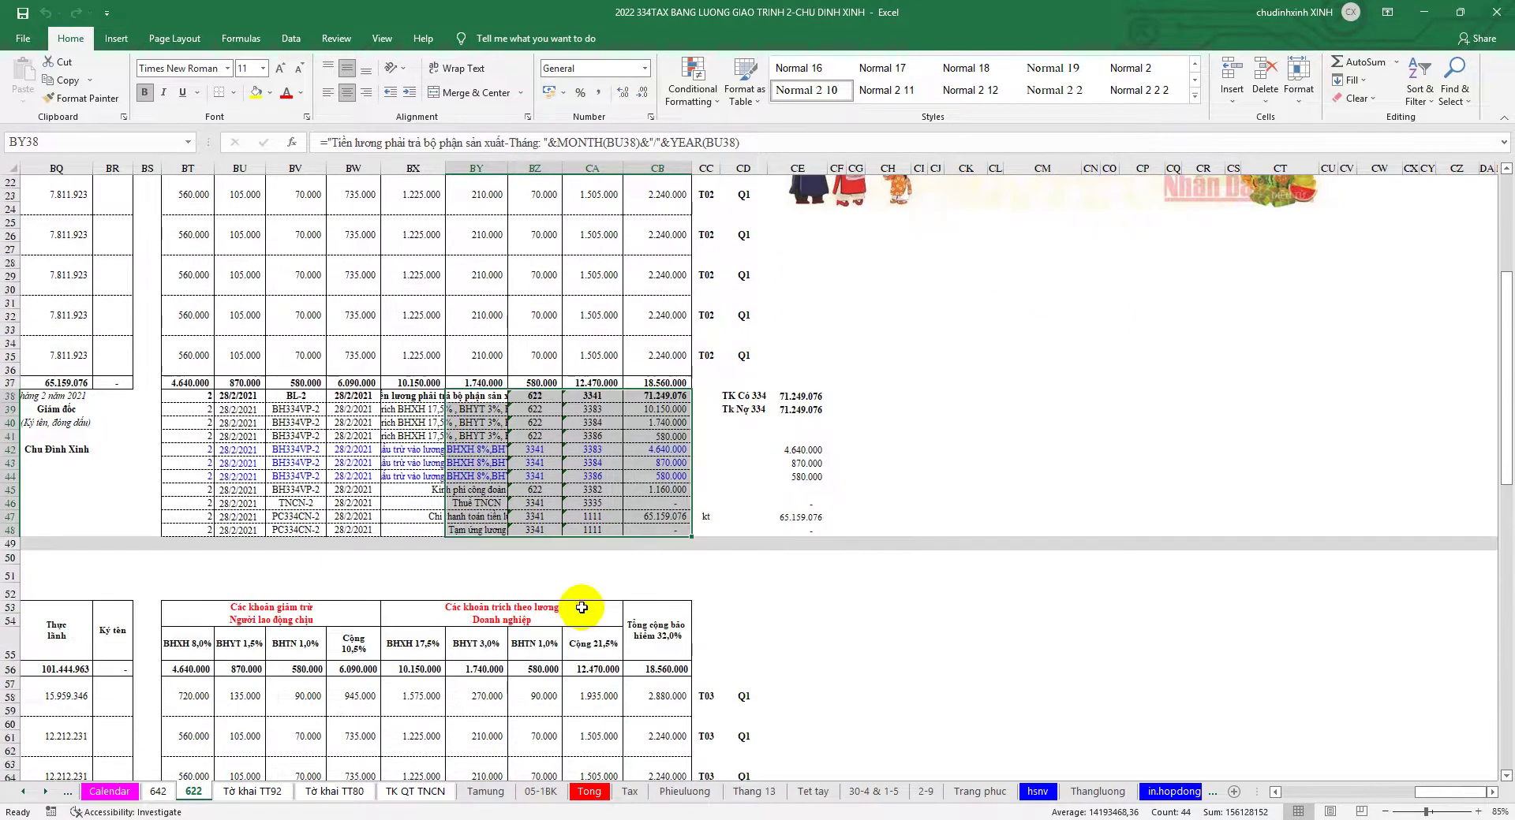
pyautogui.scroll(-1, 575, 614)
pyautogui.scroll(-4, 580, 606)
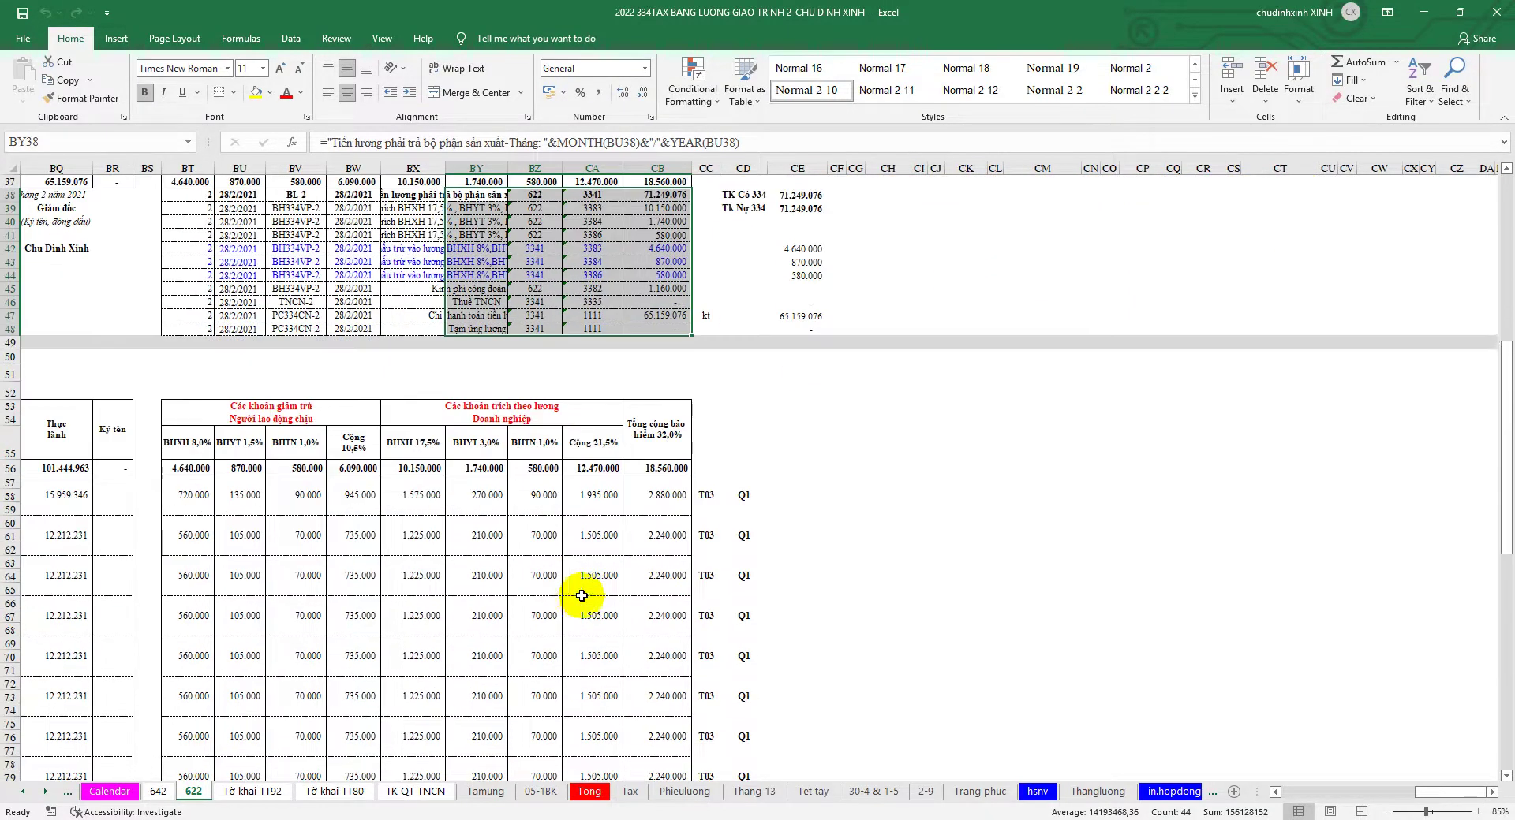
pyautogui.scroll(-5, 577, 594)
pyautogui.scroll(-1, 577, 593)
pyautogui.scroll(-1, 576, 593)
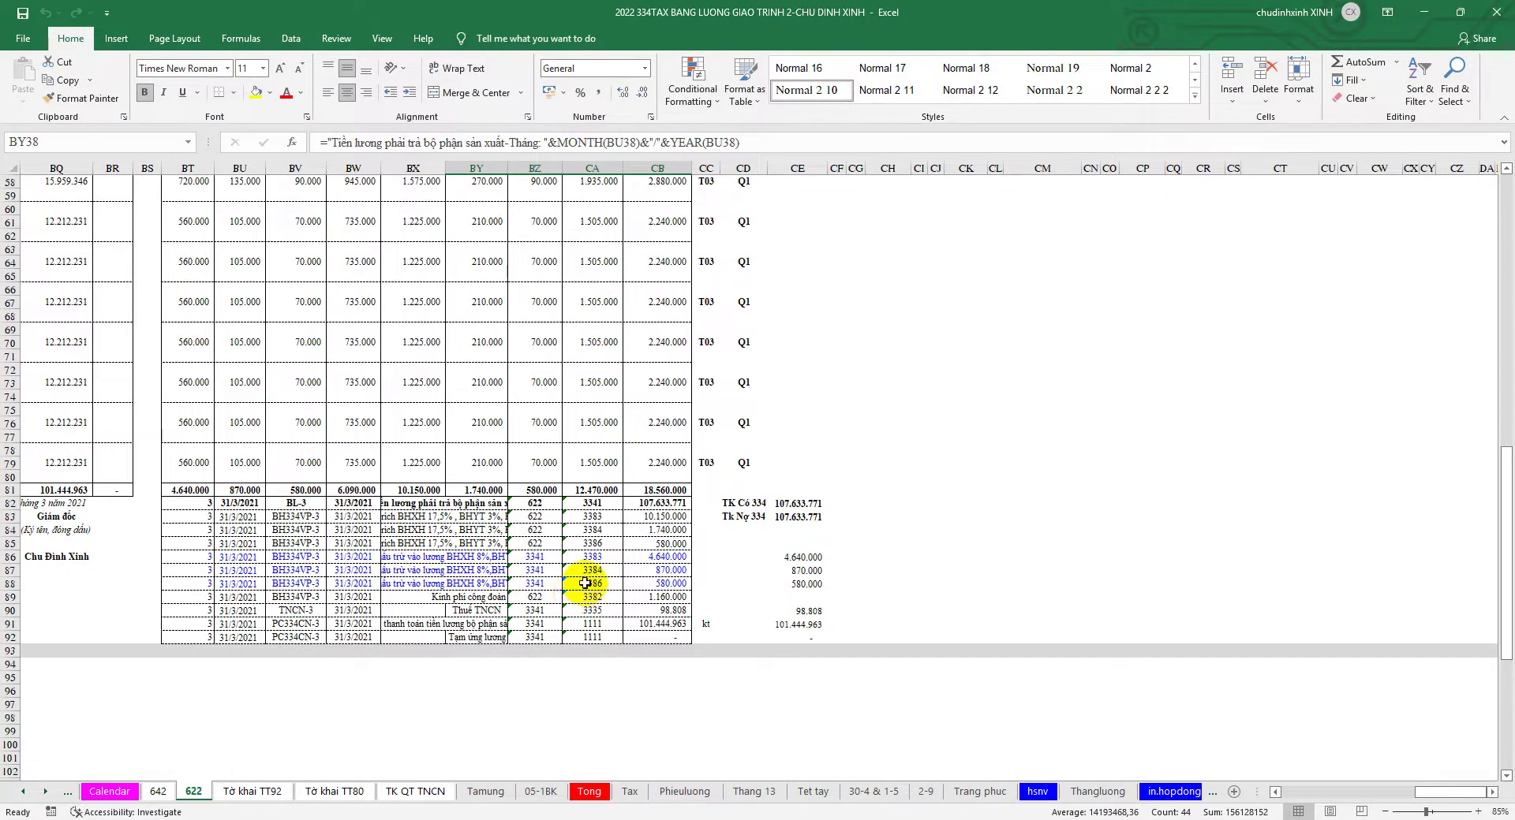
pyautogui.click(580, 556)
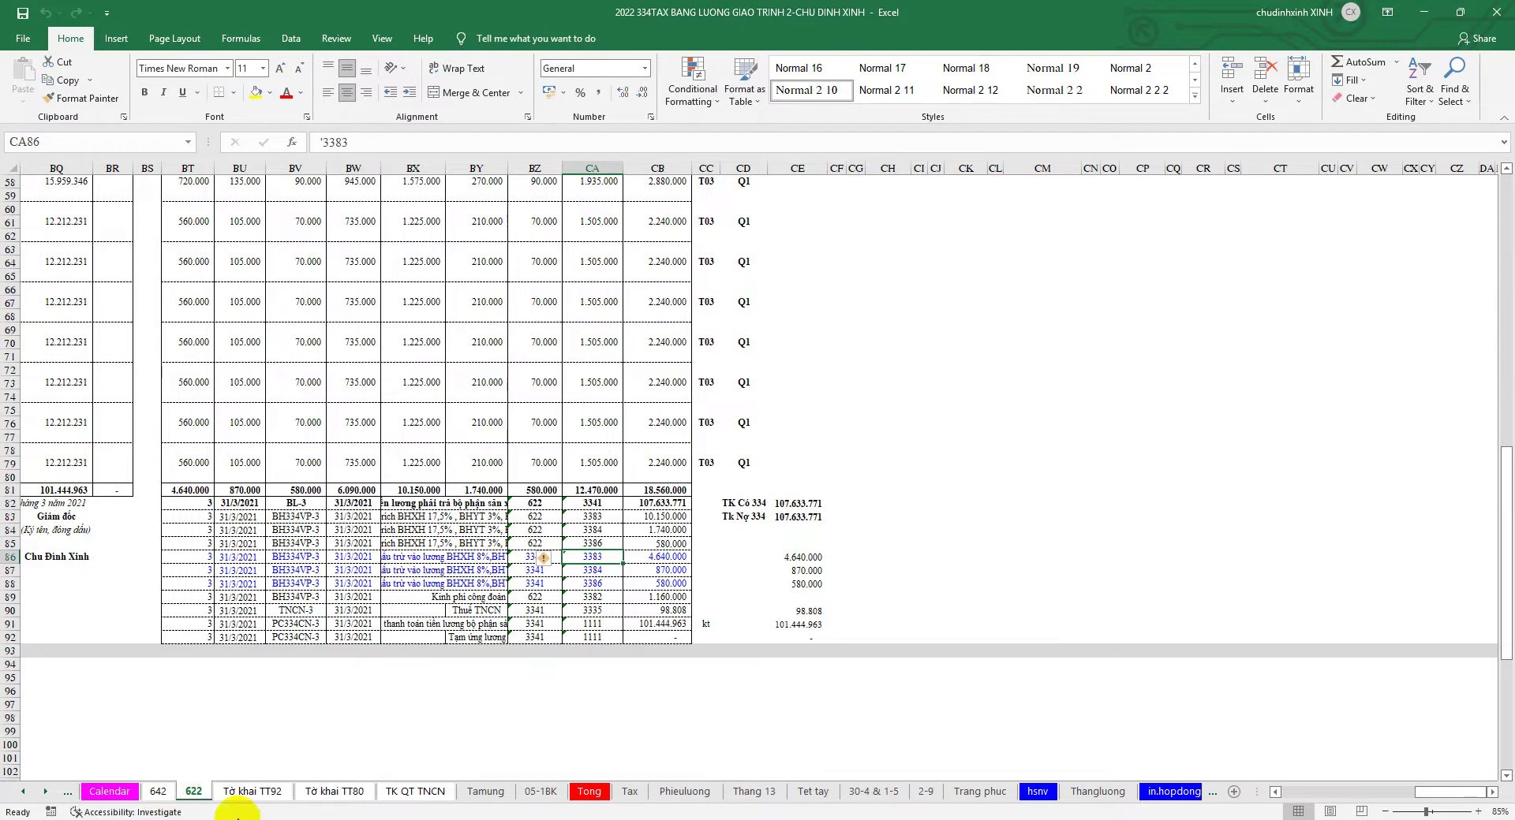
pyautogui.hotkey('ctrl', 'Tab')
pyautogui.click(382, 791)
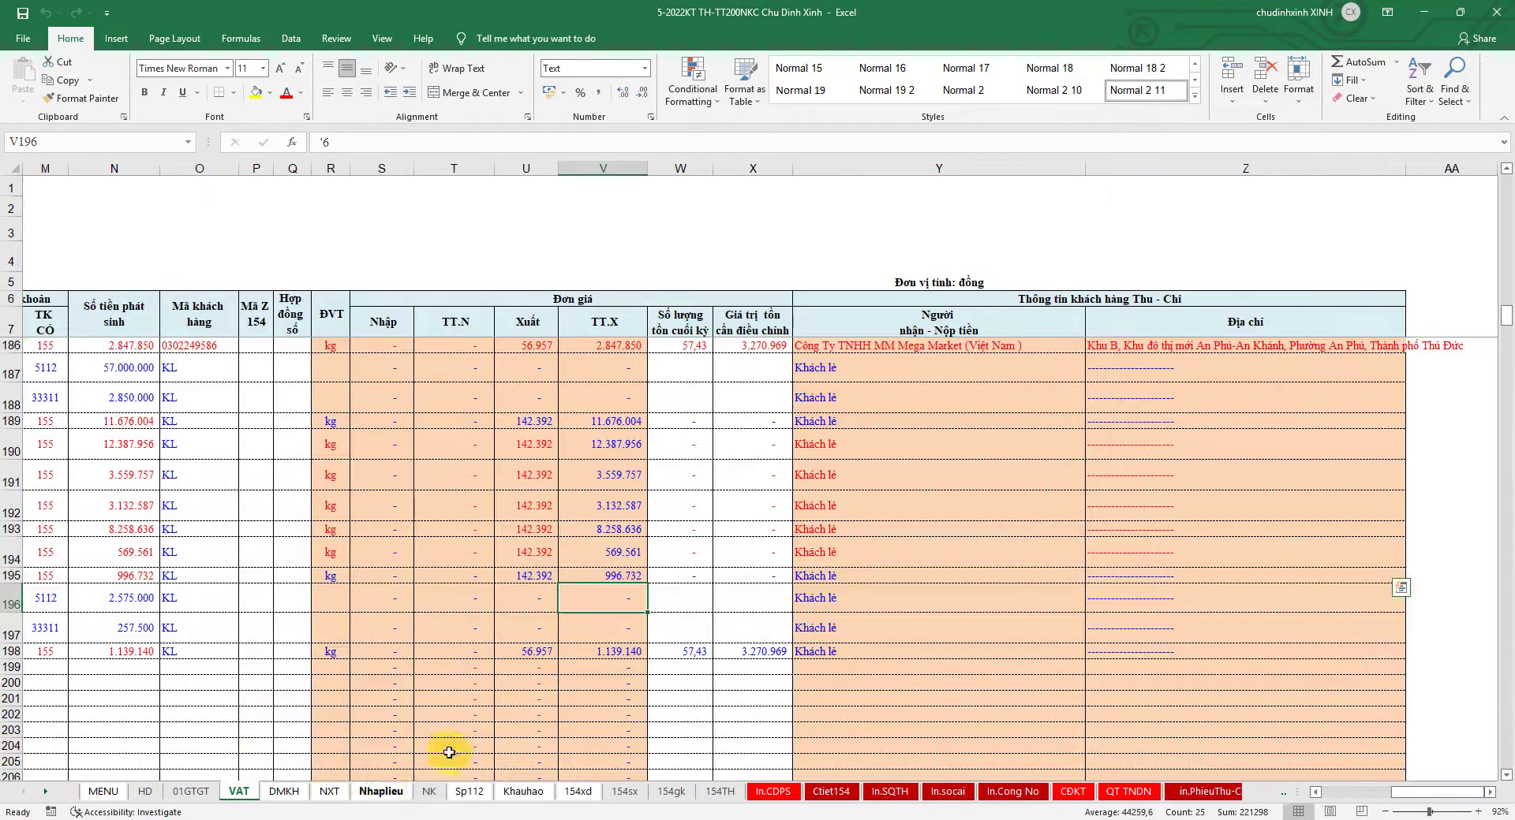
# Select the account 334 payroll entries in Nhaplieu C257:O278, then close the payroll workbook.
pyautogui.moveTo(1408, 793); pyautogui.dragTo(1335, 791)
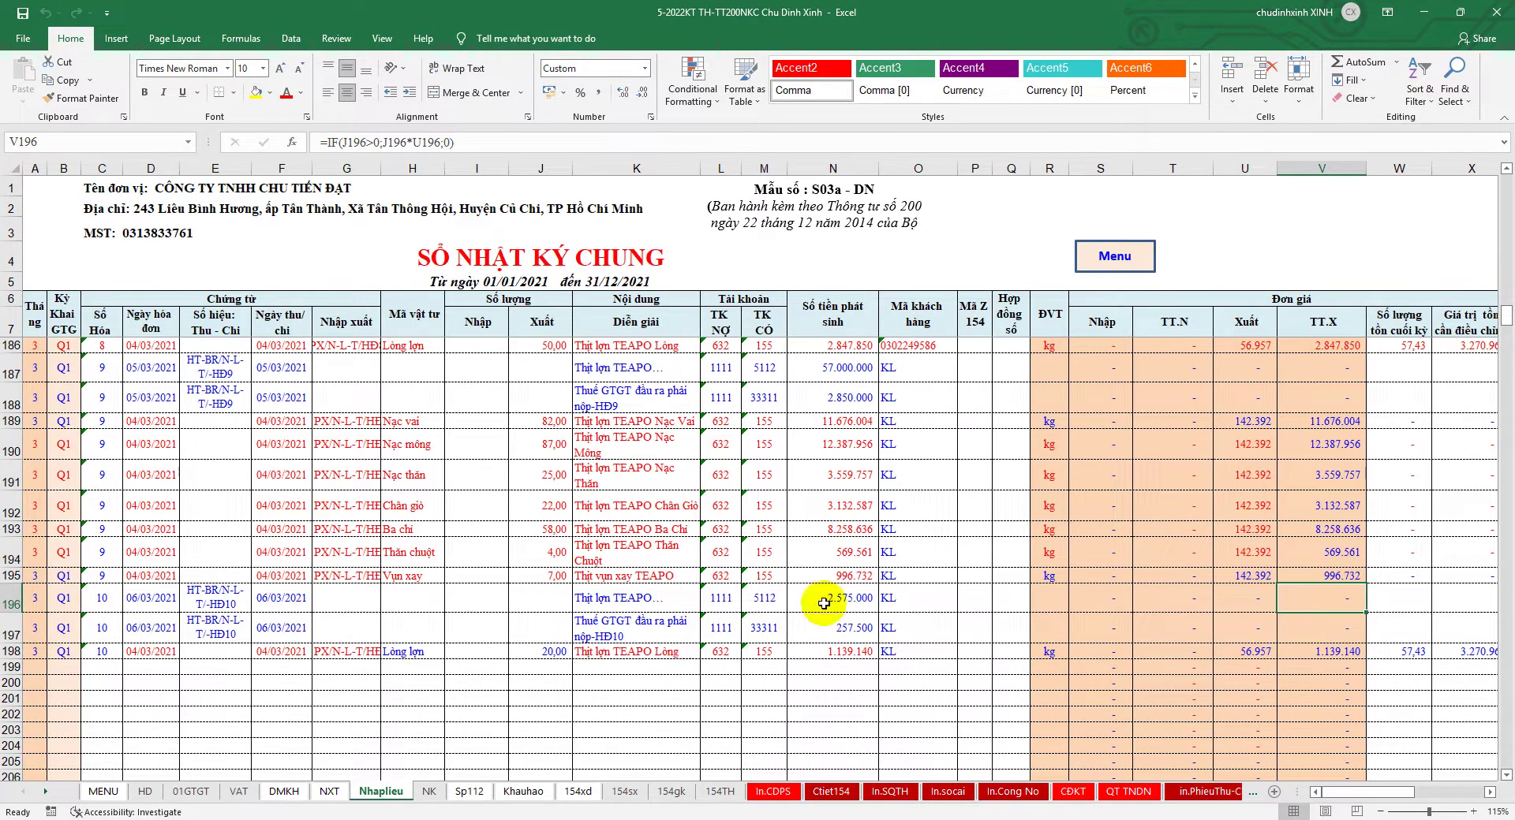
pyautogui.moveTo(1506, 319)
pyautogui.mouseDown()
pyautogui.moveTo(1506, 386)
pyautogui.moveTo(1507, 370)
pyautogui.mouseUp()
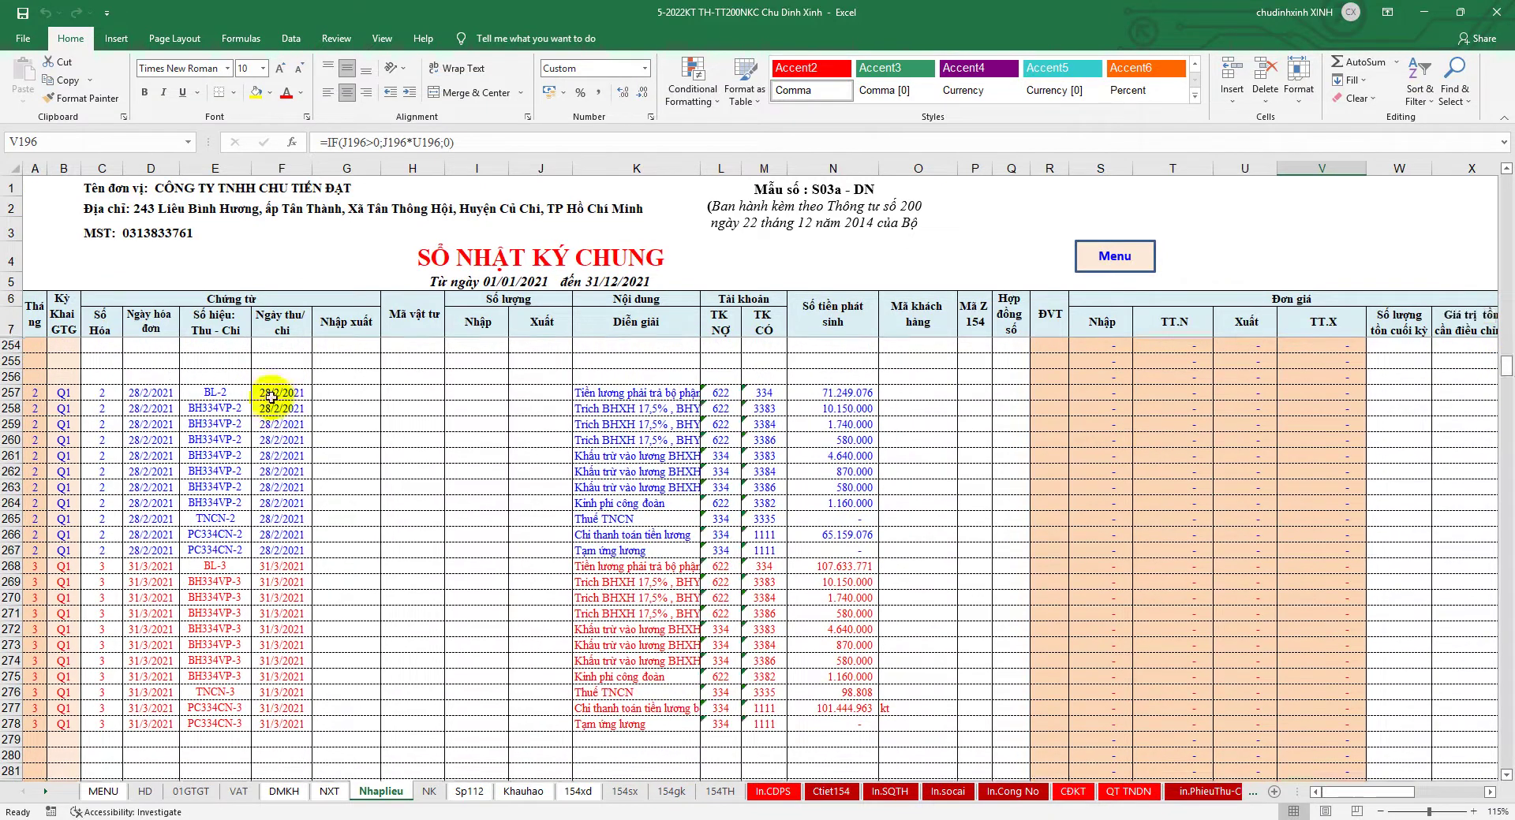
pyautogui.moveTo(100, 391)
pyautogui.mouseDown()
pyautogui.moveTo(638, 468)
pyautogui.moveTo(872, 697)
pyautogui.mouseUp()
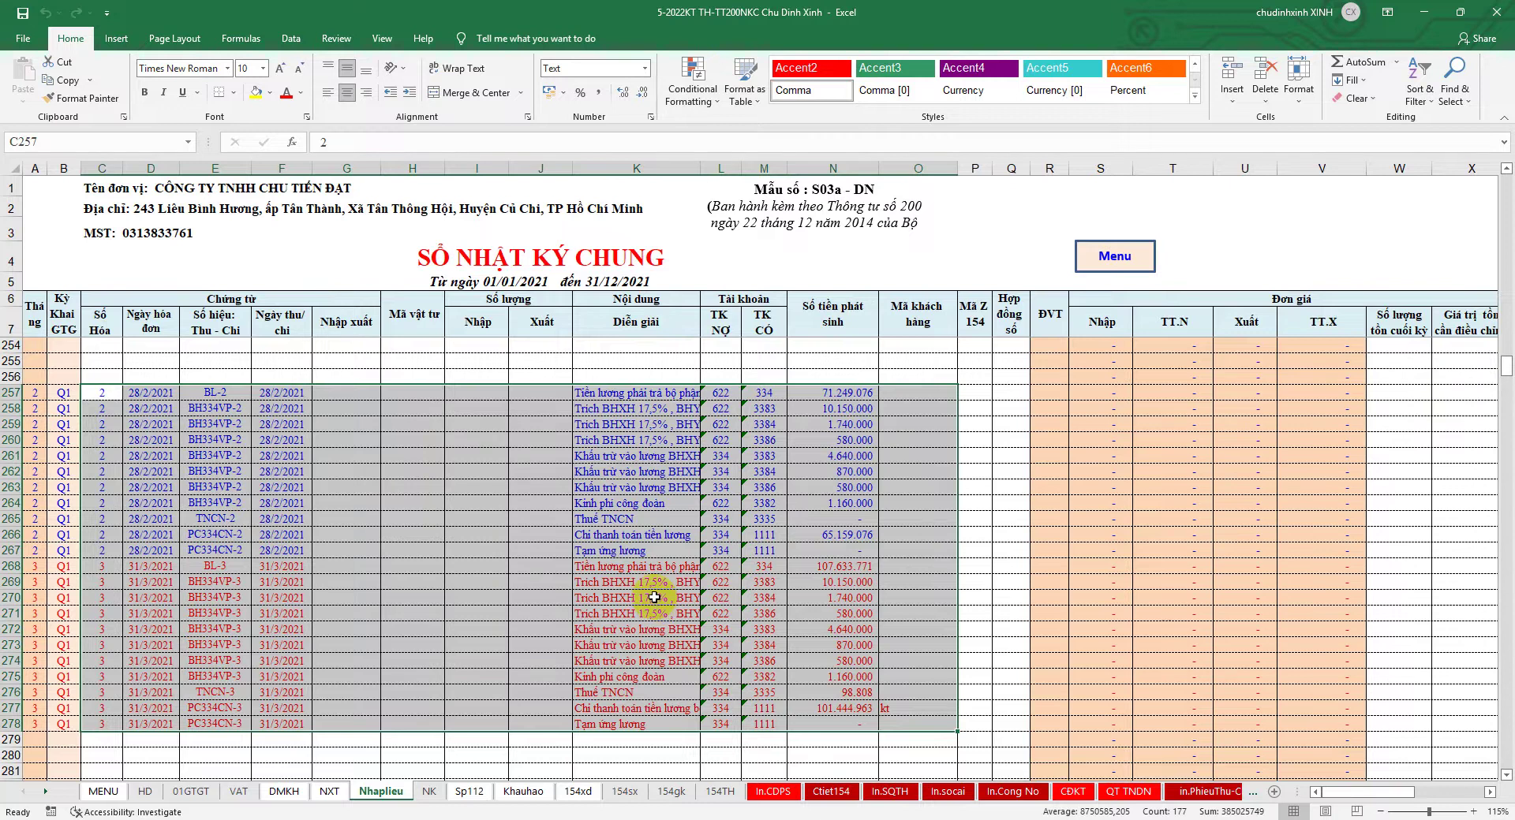
pyautogui.scroll(6, 655, 597)
pyautogui.click(415, 812)
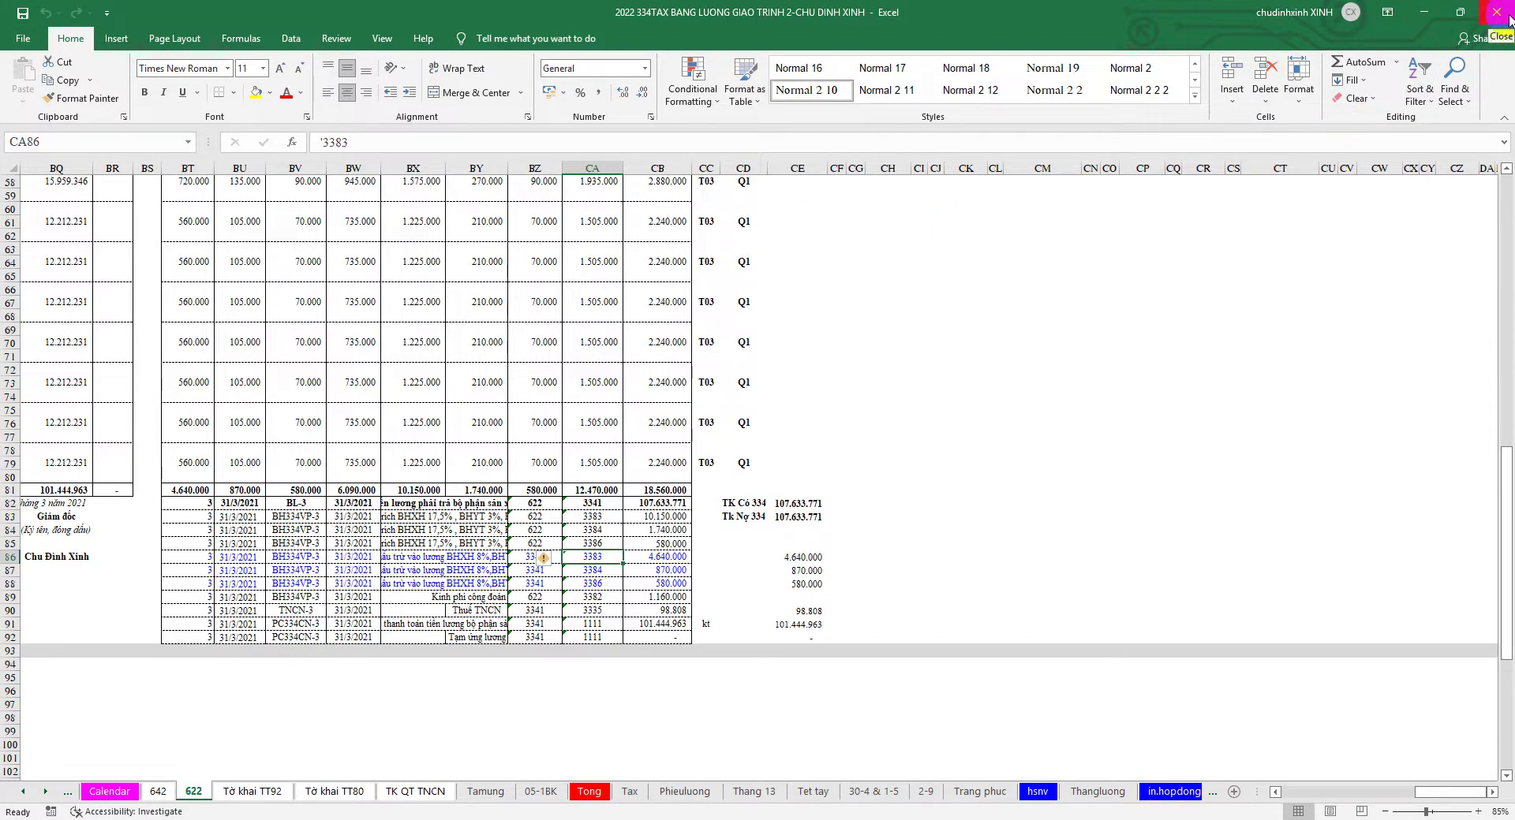
pyautogui.click(1505, 18)
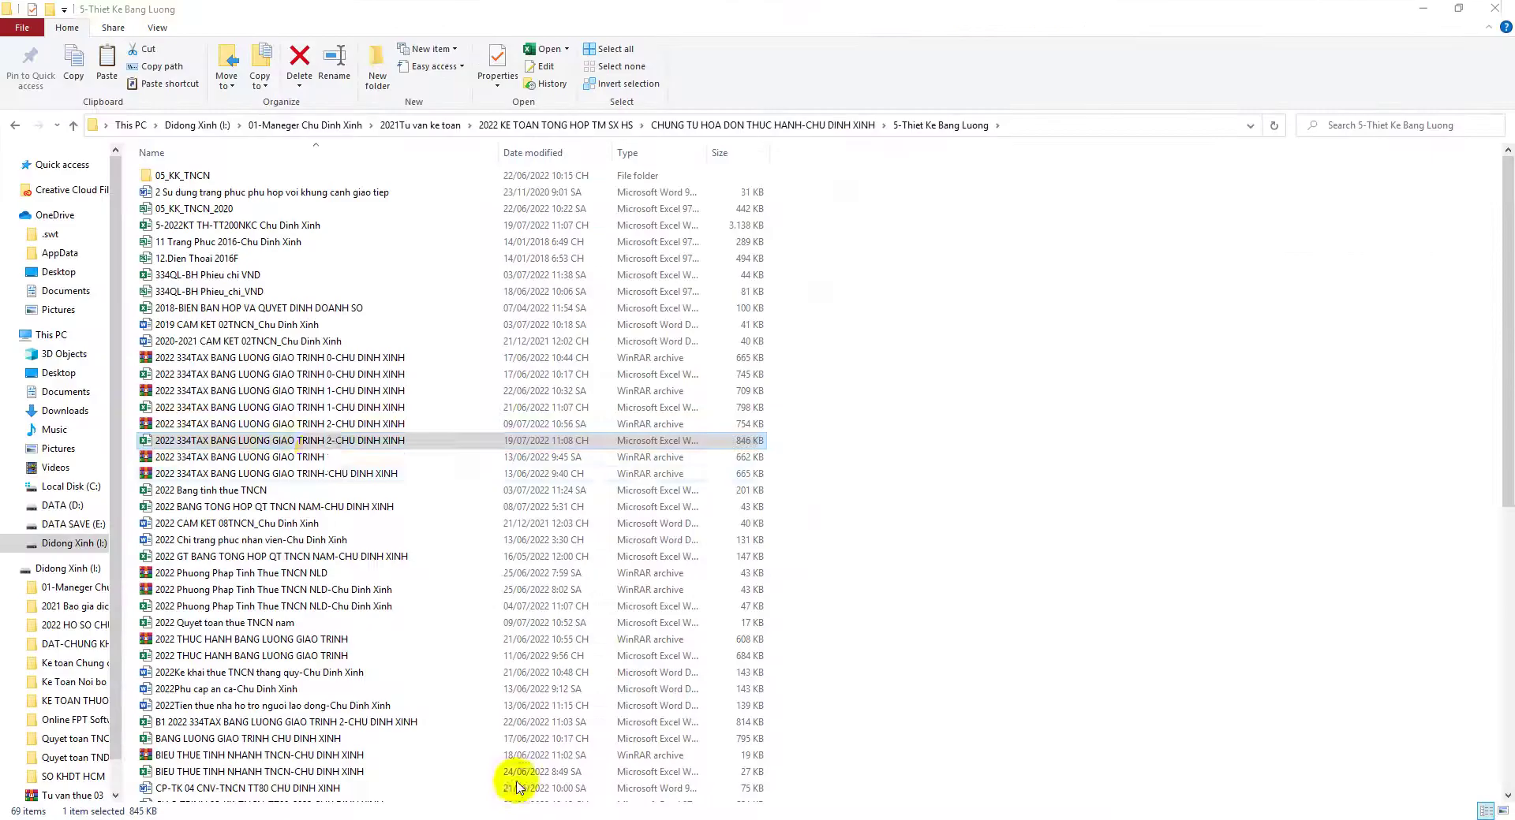
# Duplicate the payroll workbook file within the same folder.
pyautogui.rightClick(312, 441)
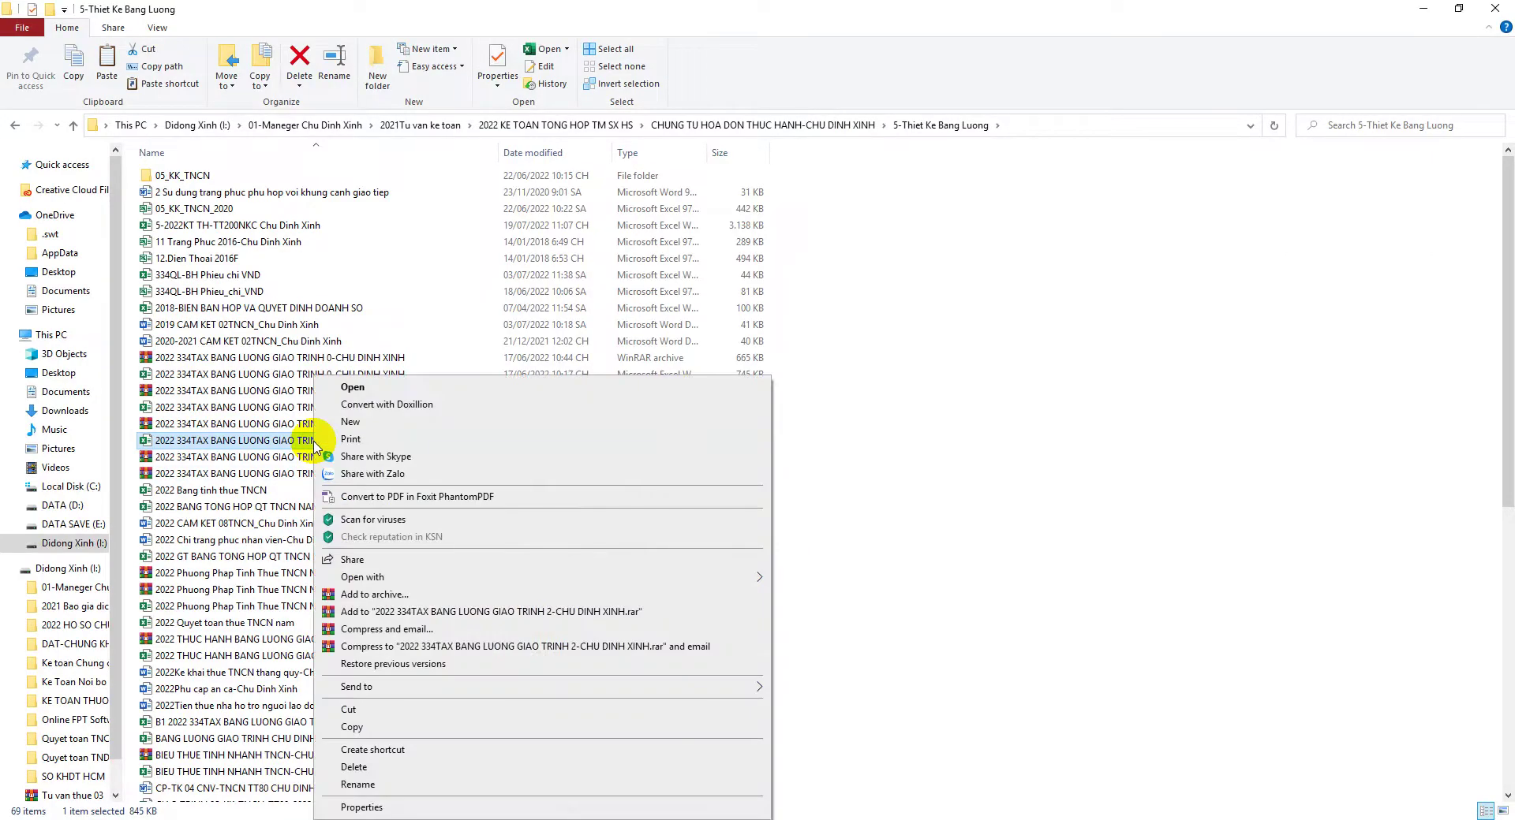
pyautogui.click(353, 729)
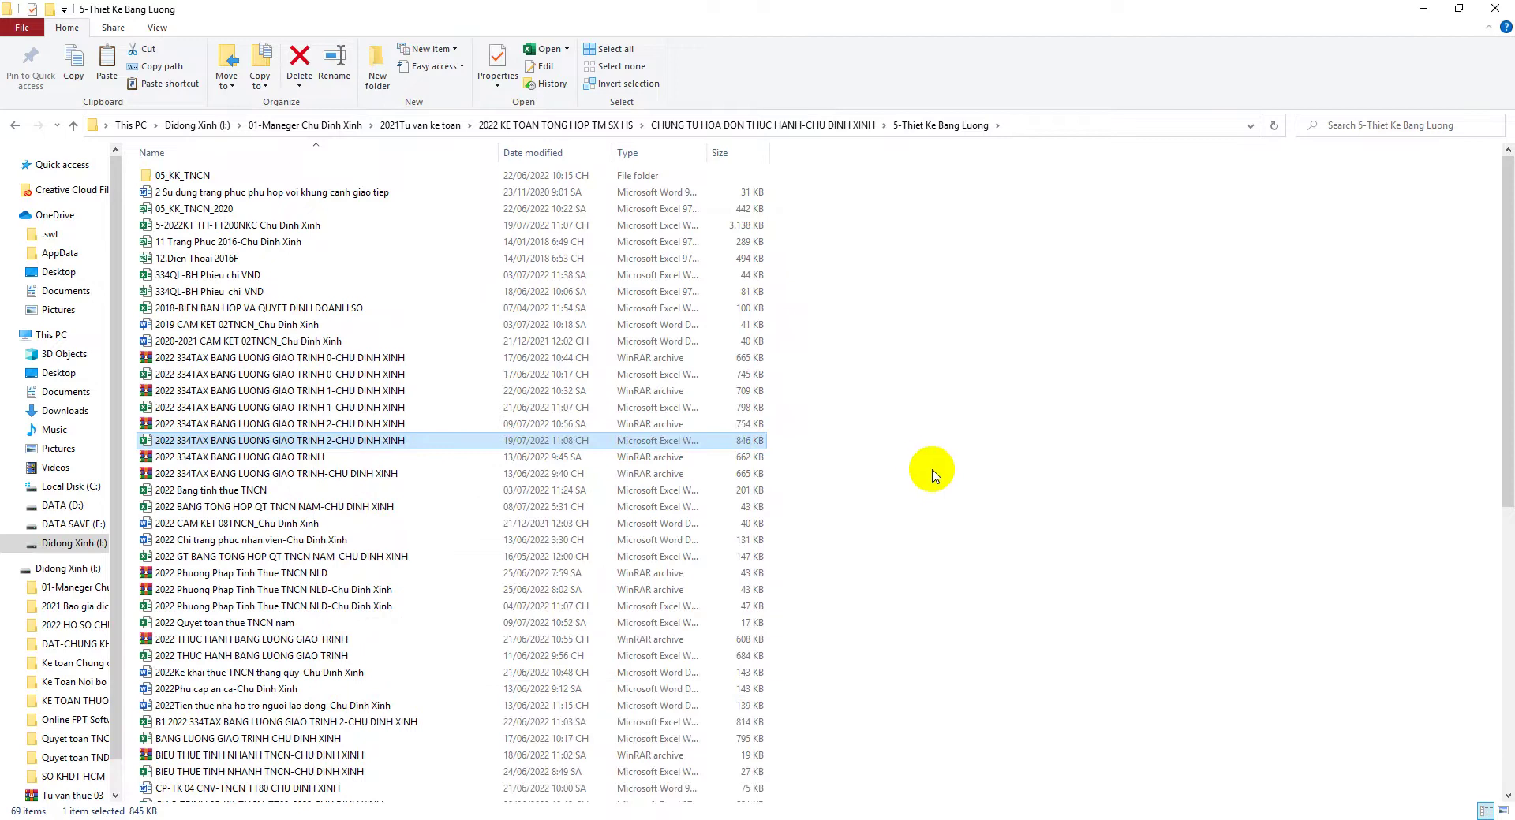
pyautogui.rightClick(924, 464)
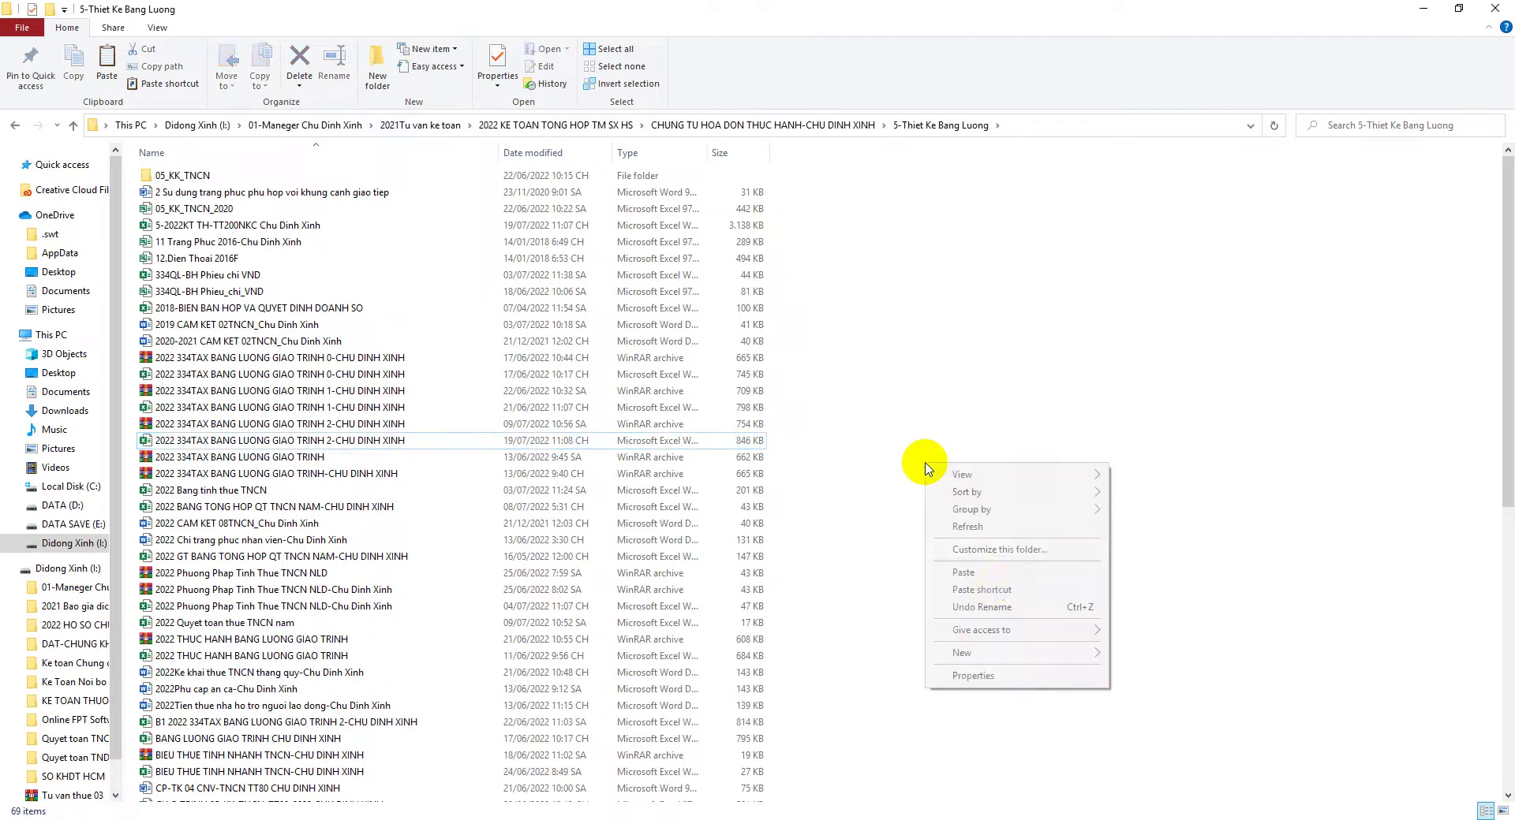
pyautogui.click(963, 572)
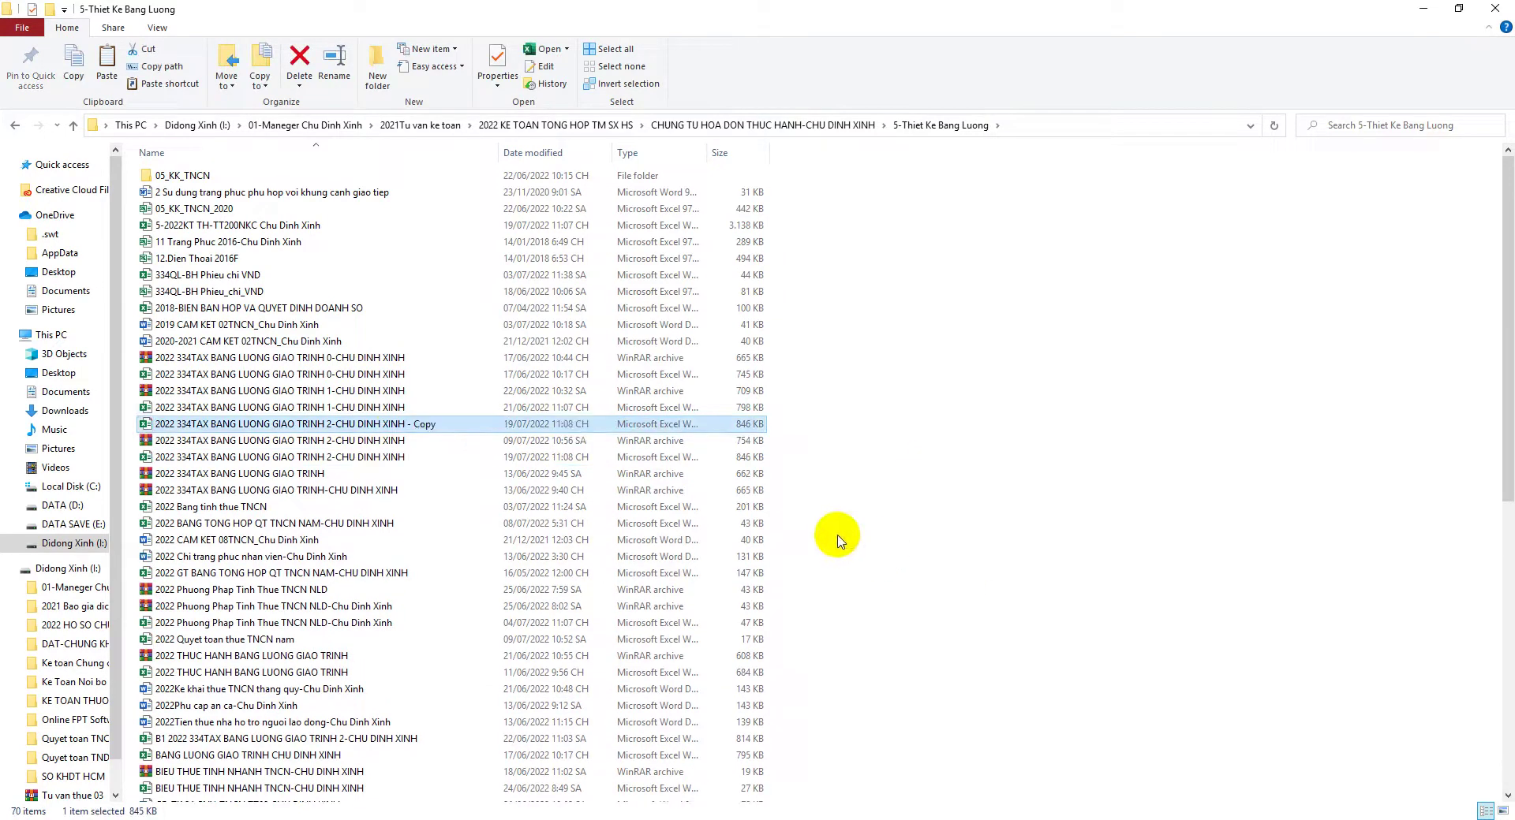
# Rename the duplicate to start with '5-' and remove the trailing ' - Copy'.
pyautogui.rightClick(389, 423)
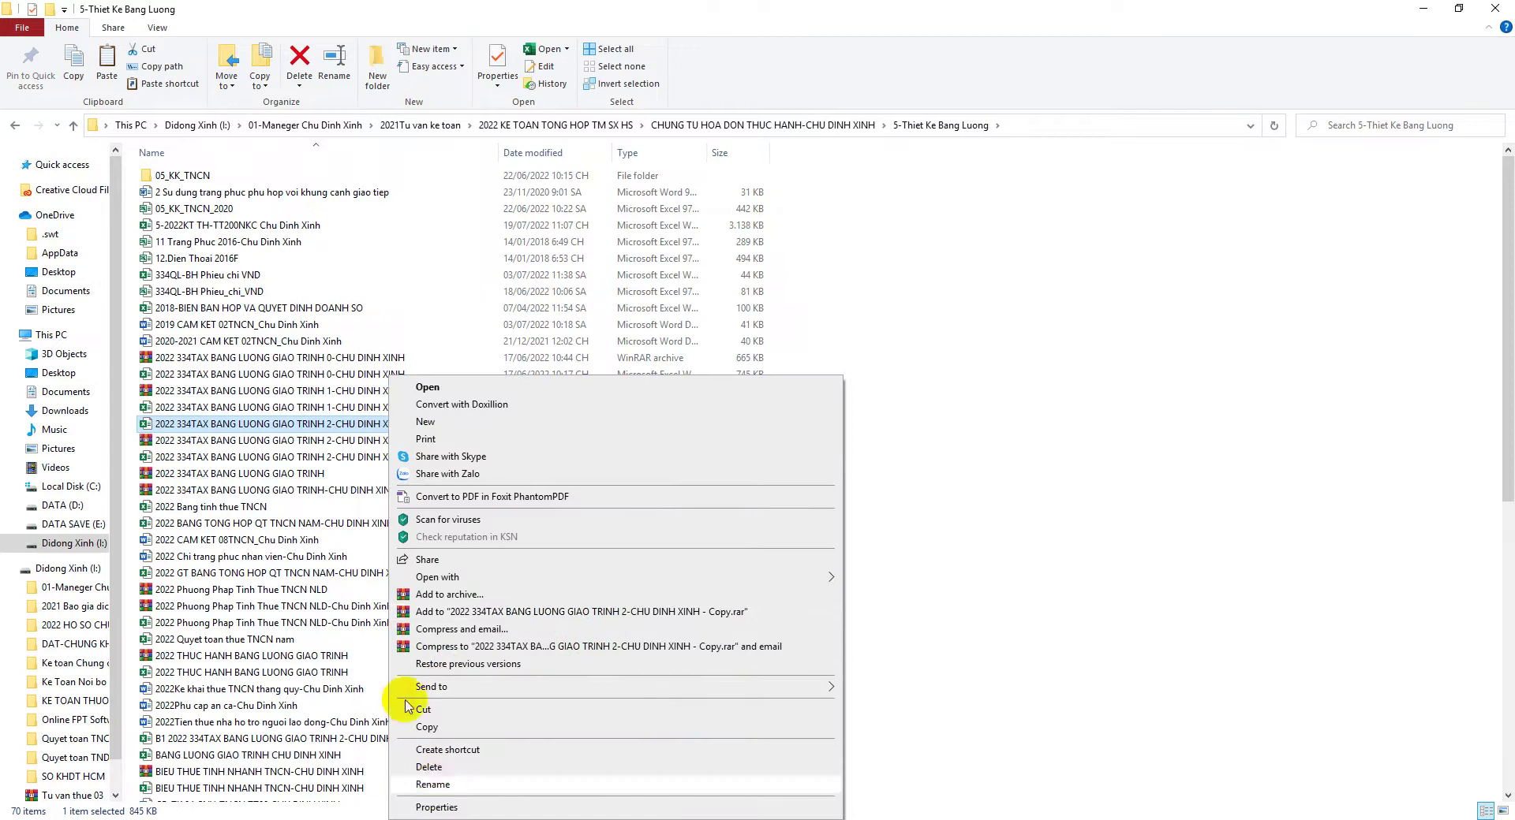
pyautogui.click(433, 784)
pyautogui.click(156, 425)
pyautogui.write('5-')
pyautogui.moveTo(414, 424); pyautogui.dragTo(509, 430)
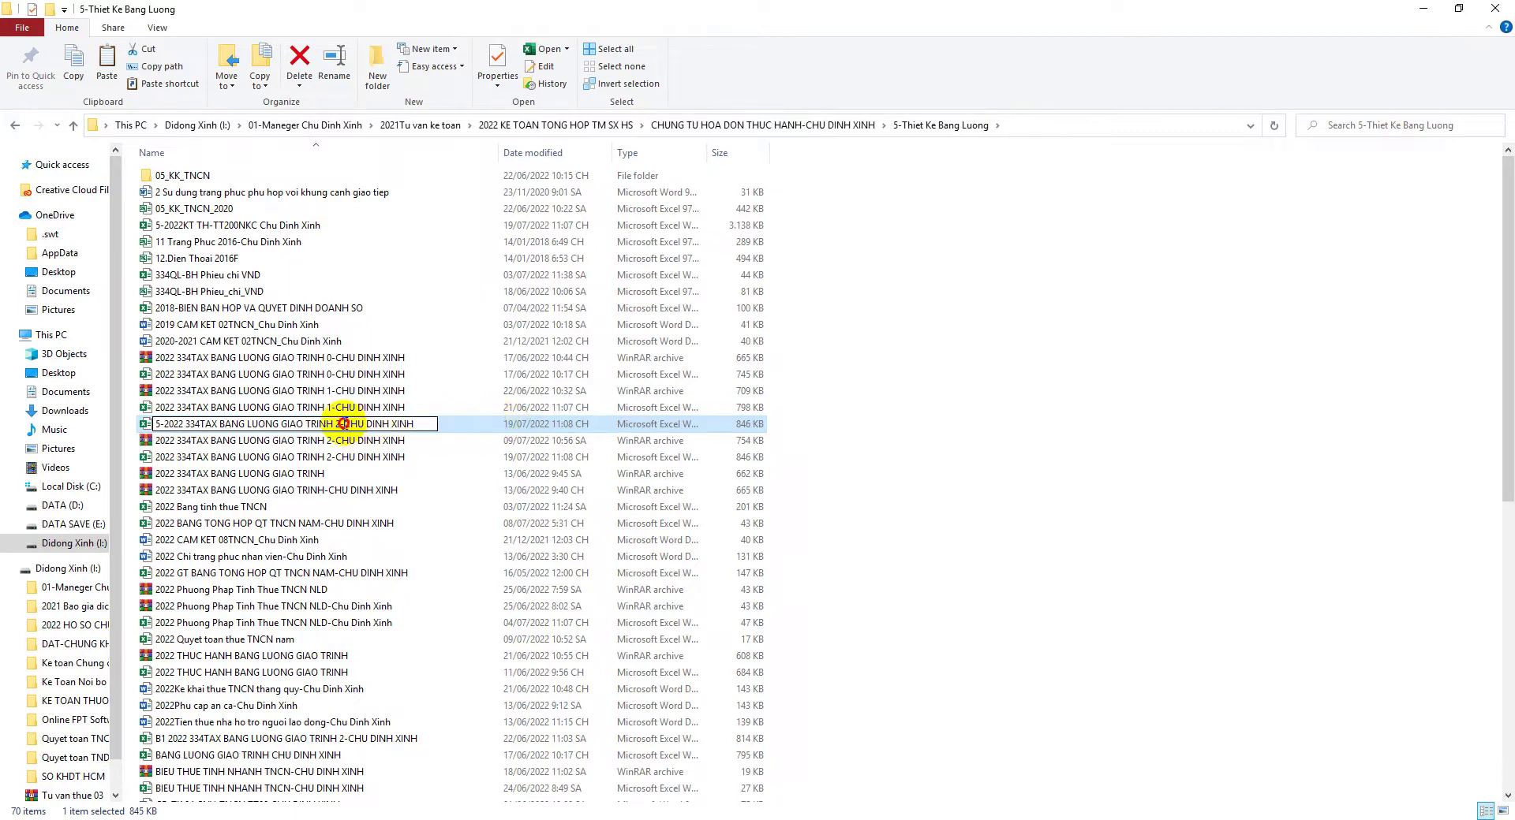
pyautogui.moveTo(344, 424); pyautogui.dragTo(339, 424)
pyautogui.press('Return')
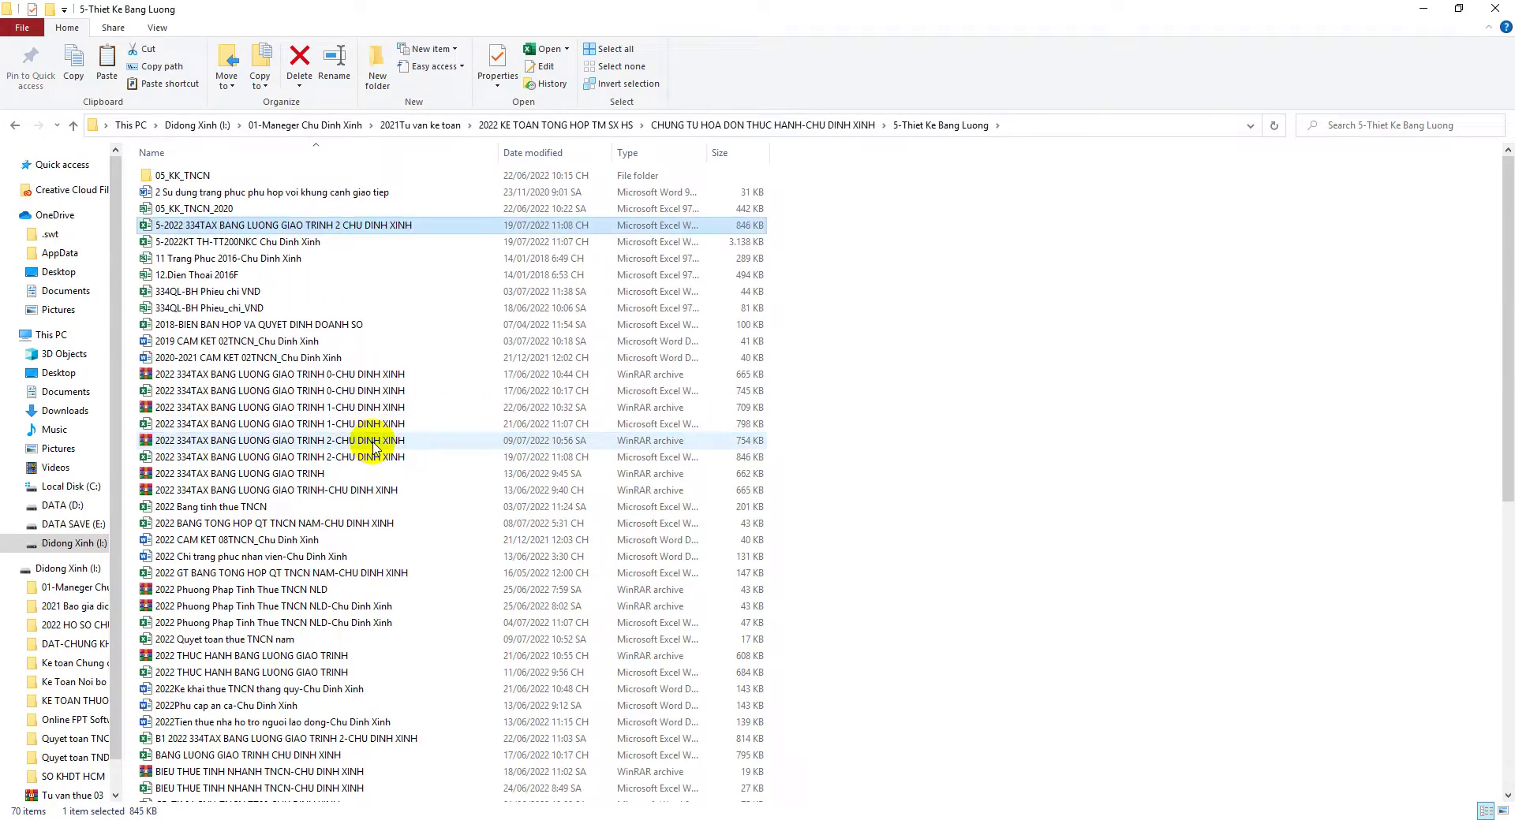
# Open the 5-2022KT TH-TT200NKC general journal workbook from the 5-Thiet Ke Bang Luong folder.
pyautogui.doubleClick(348, 241)
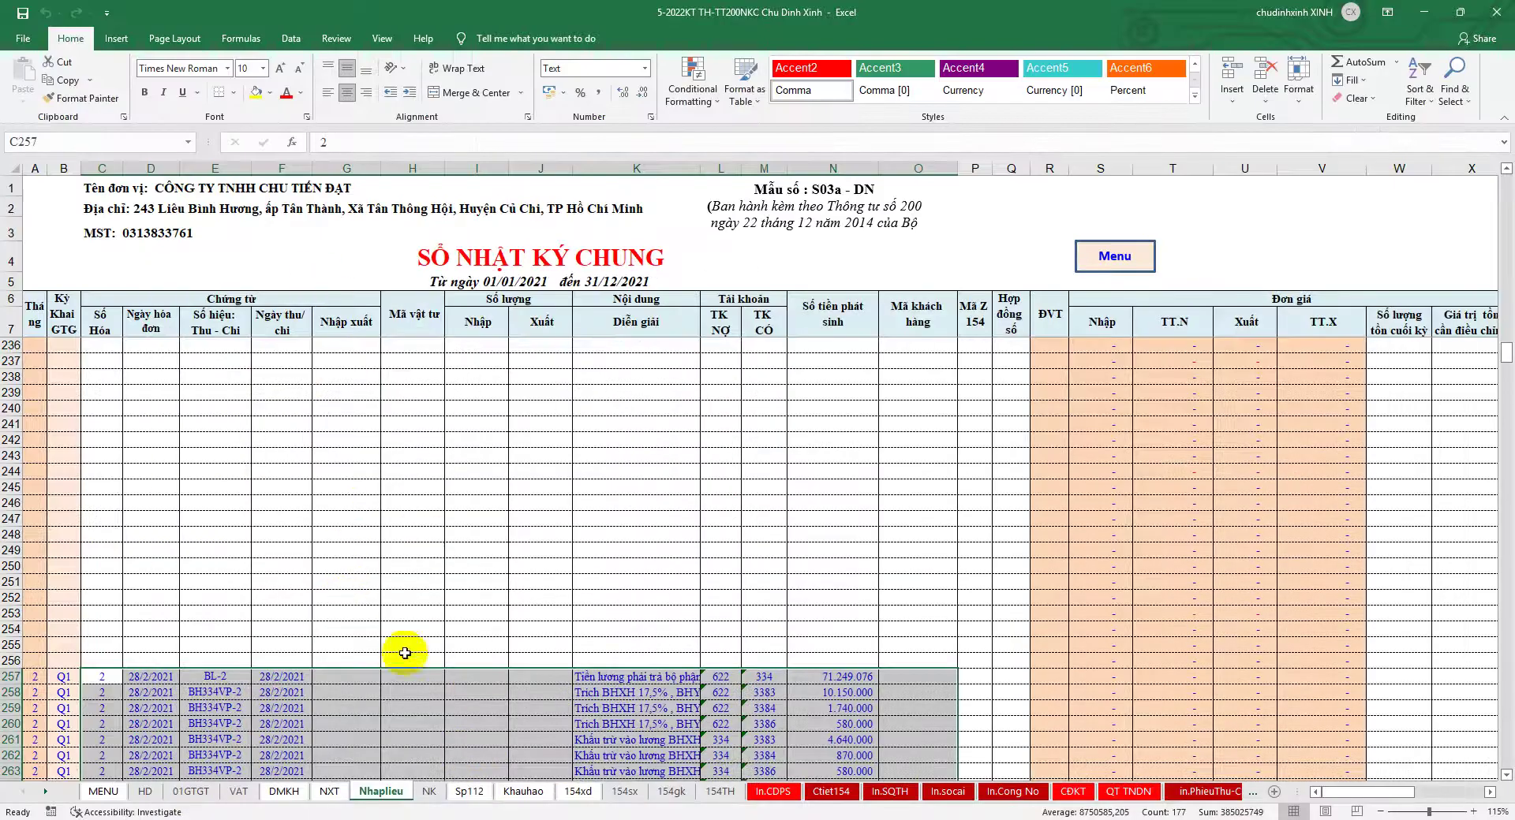
pyautogui.hotkey('alt', 'Tab')
pyautogui.click(802, 126)
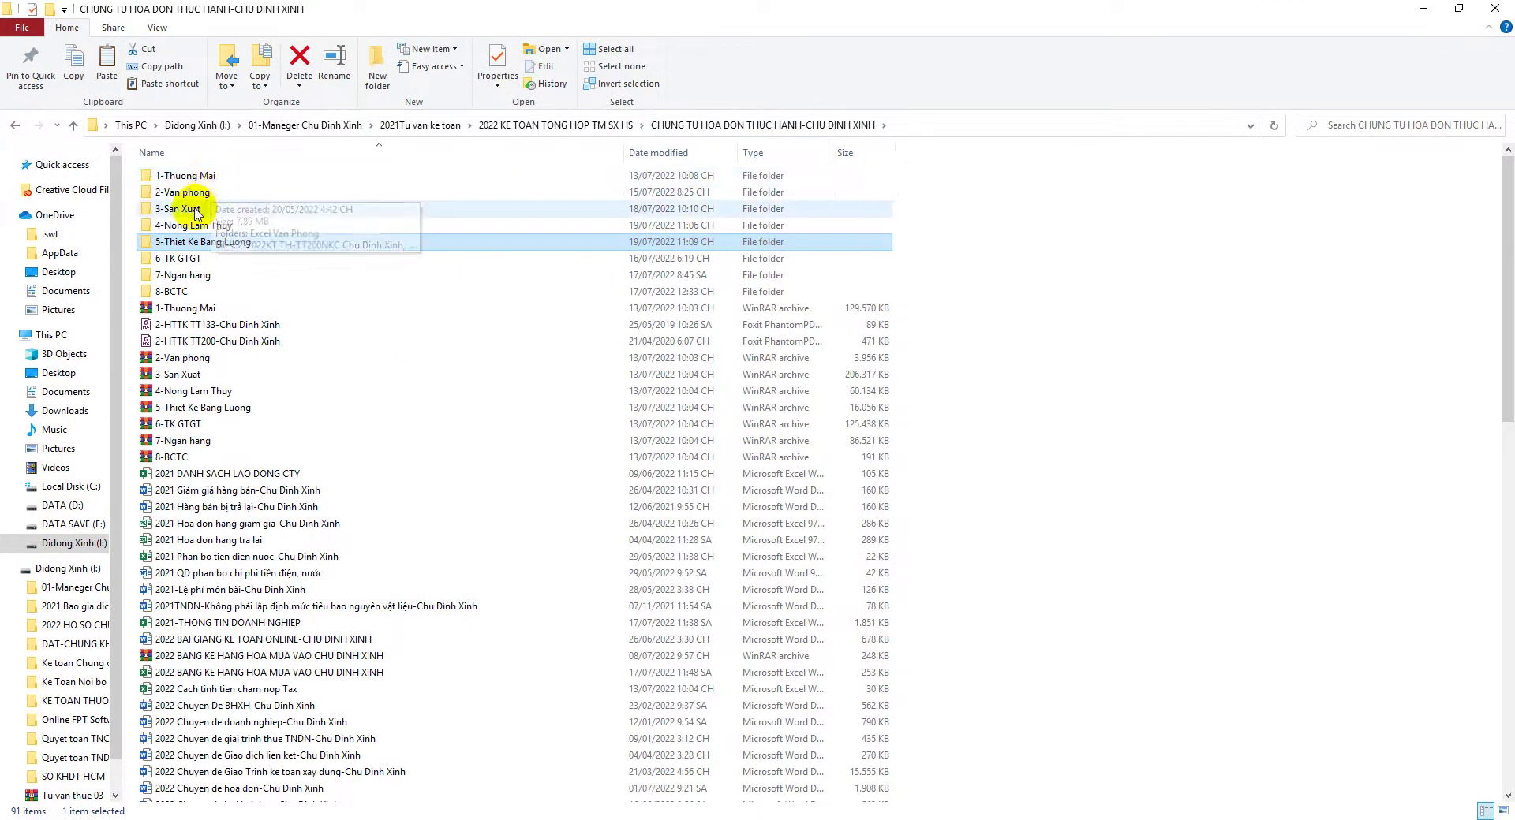
pyautogui.doubleClick(202, 242)
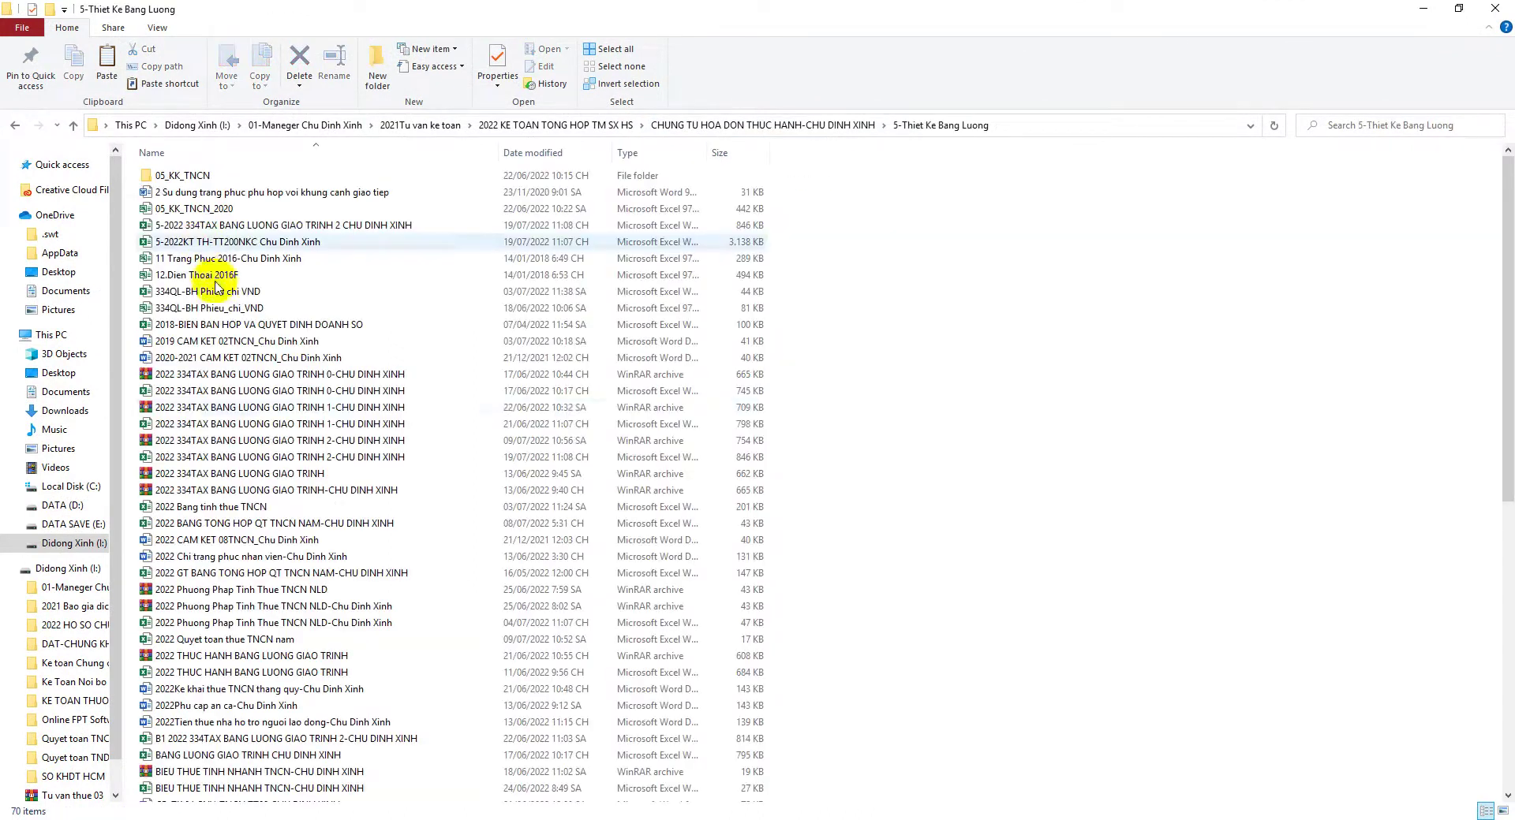
pyautogui.doubleClick(298, 243)
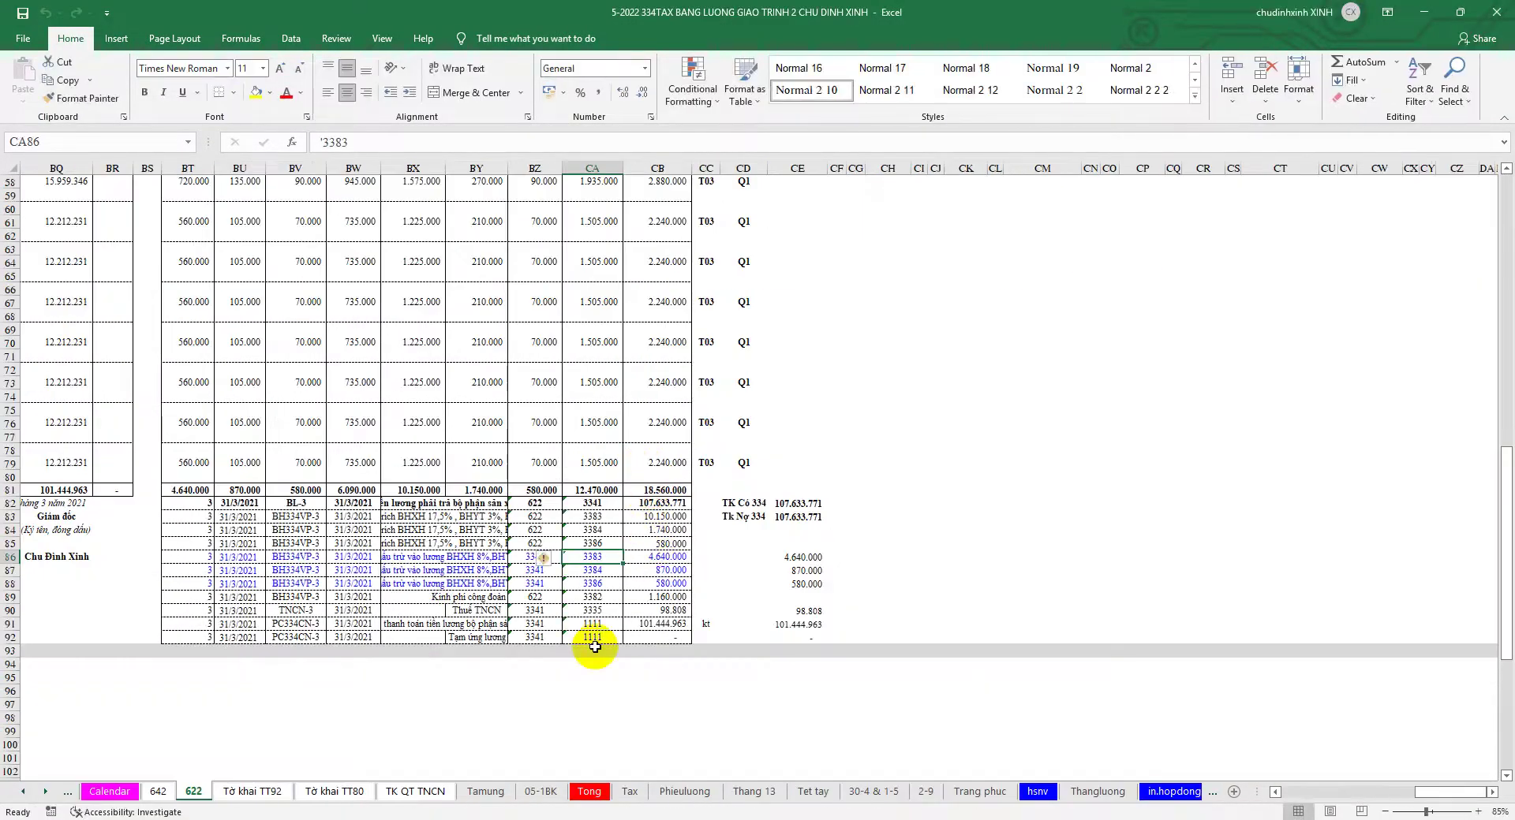
# On sheet 642, check January's 3341 credit account in cell BP26.
pyautogui.click(169, 783)
pyautogui.scroll(-3, 777, 706)
pyautogui.scroll(-2, 805, 599)
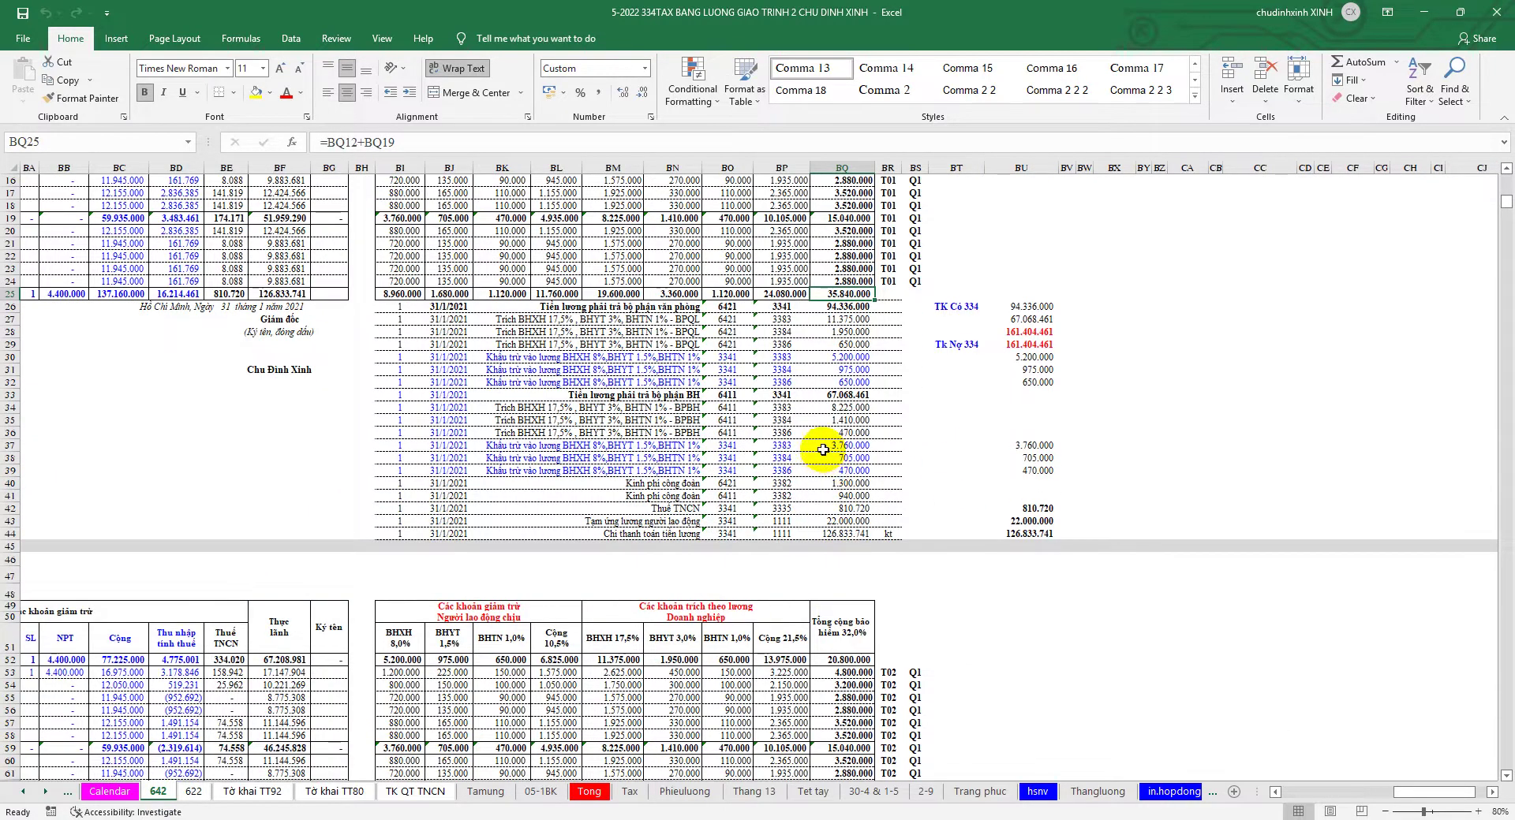
pyautogui.click(782, 307)
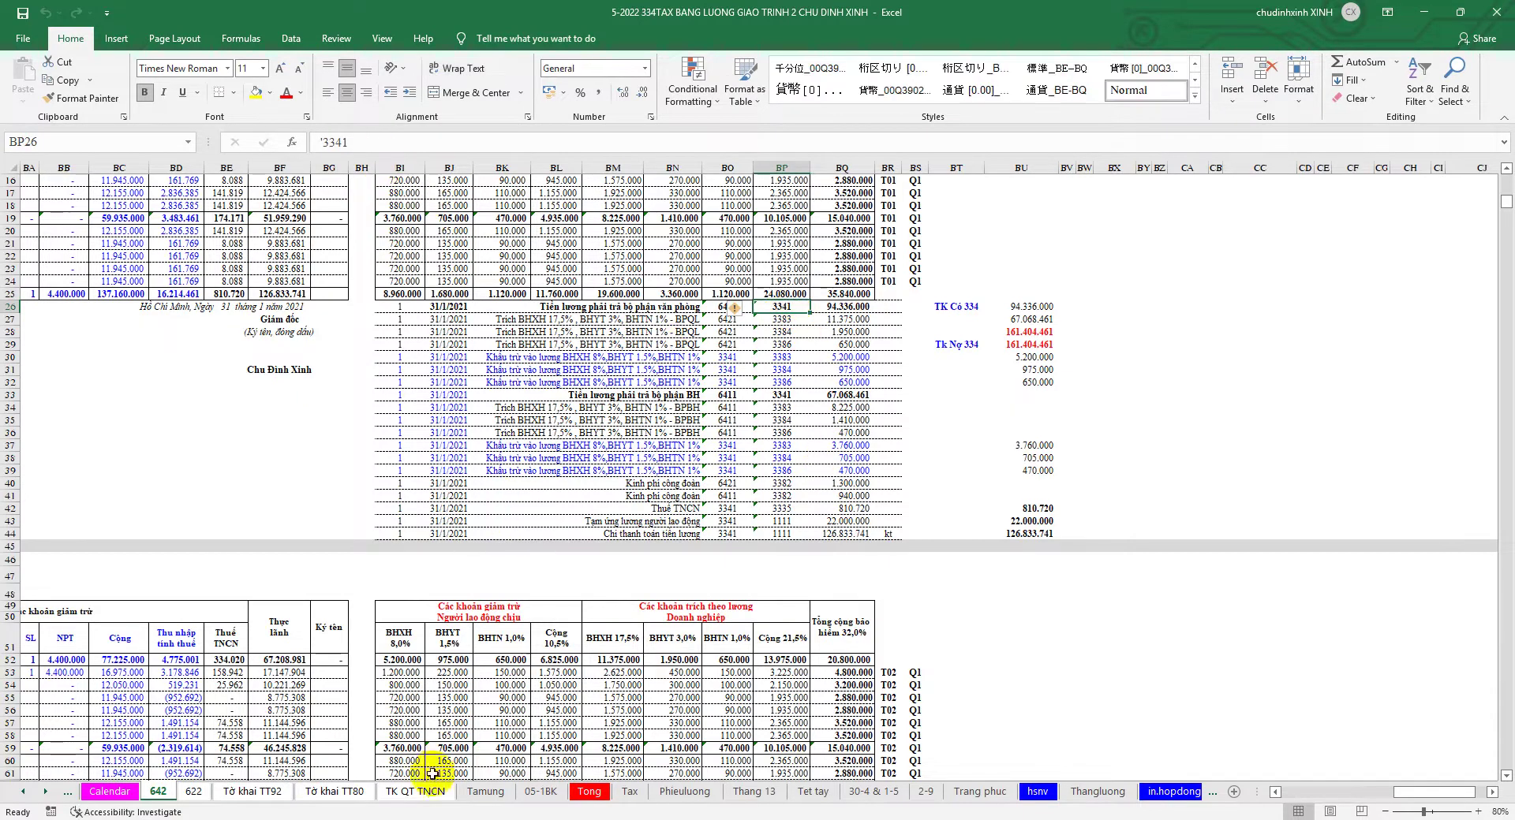
# Check the account 334 row in the journal's In.CDPS trial balance, then return to 642.
pyautogui.moveTo(406, 814)
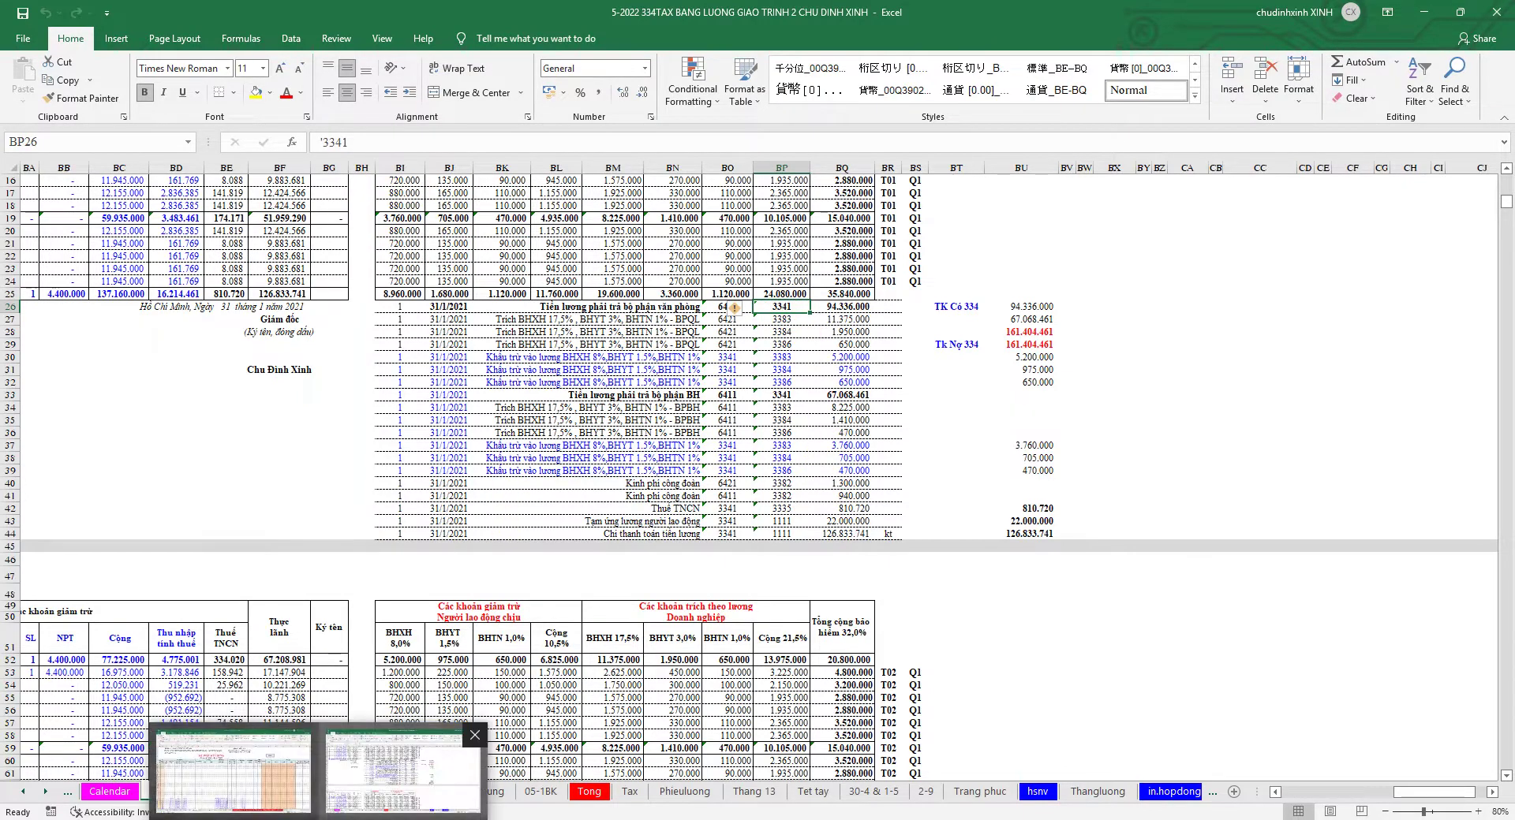
pyautogui.click(315, 789)
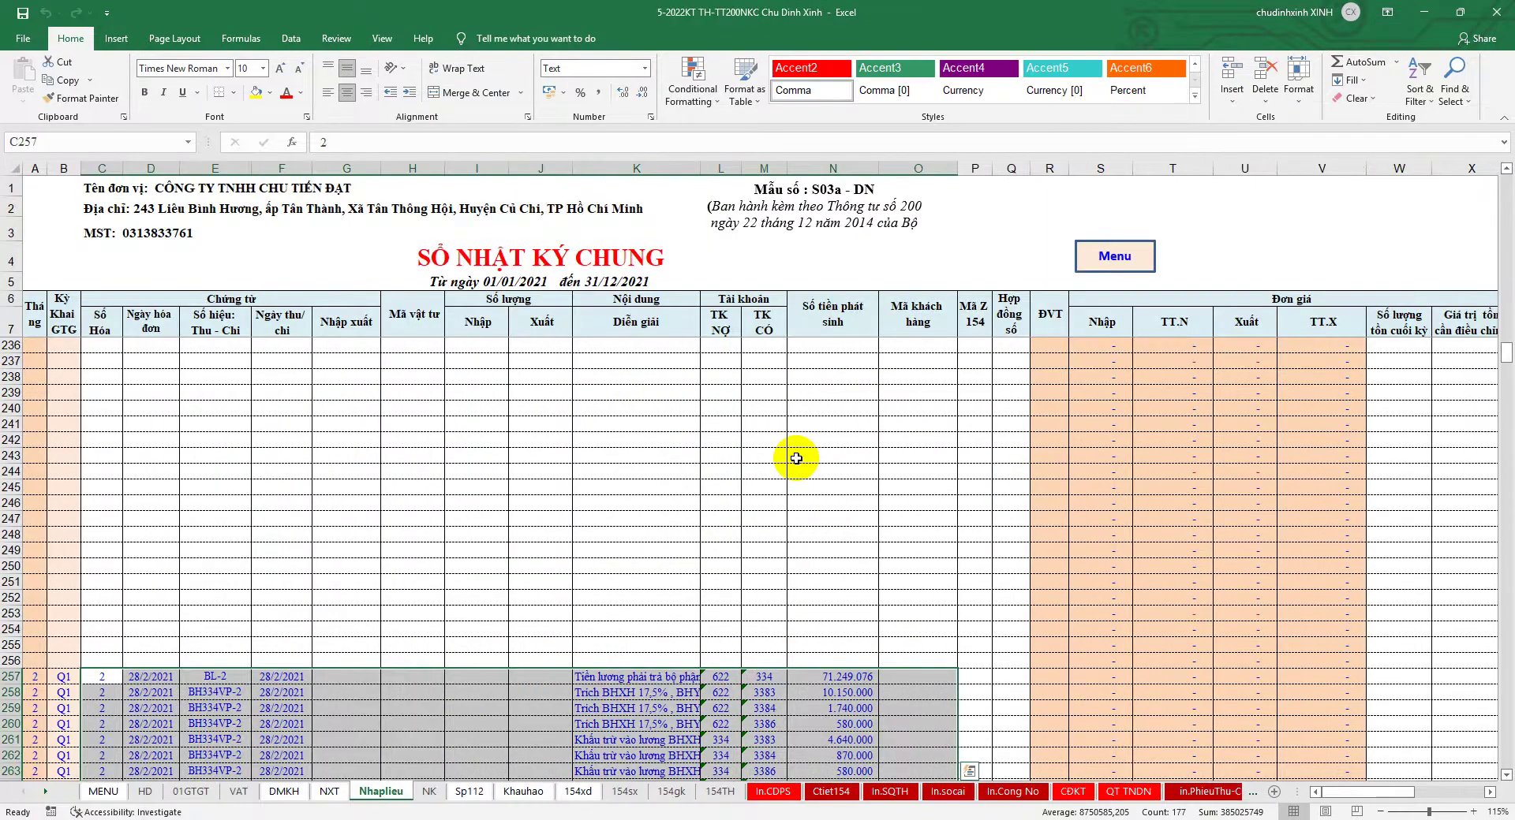
pyautogui.click(777, 791)
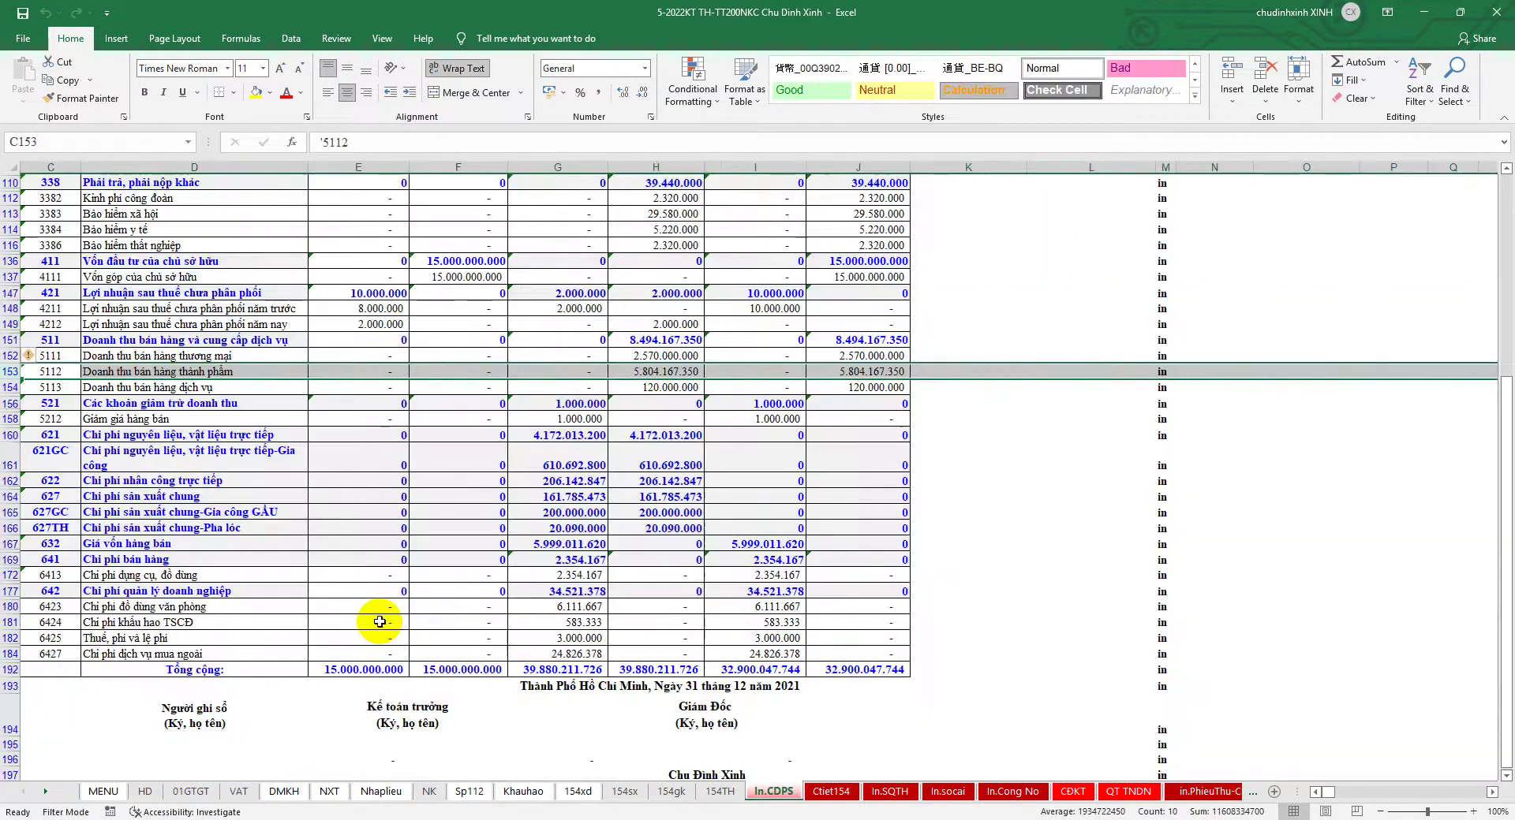
pyautogui.scroll(2, 194, 592)
pyautogui.scroll(1, 169, 522)
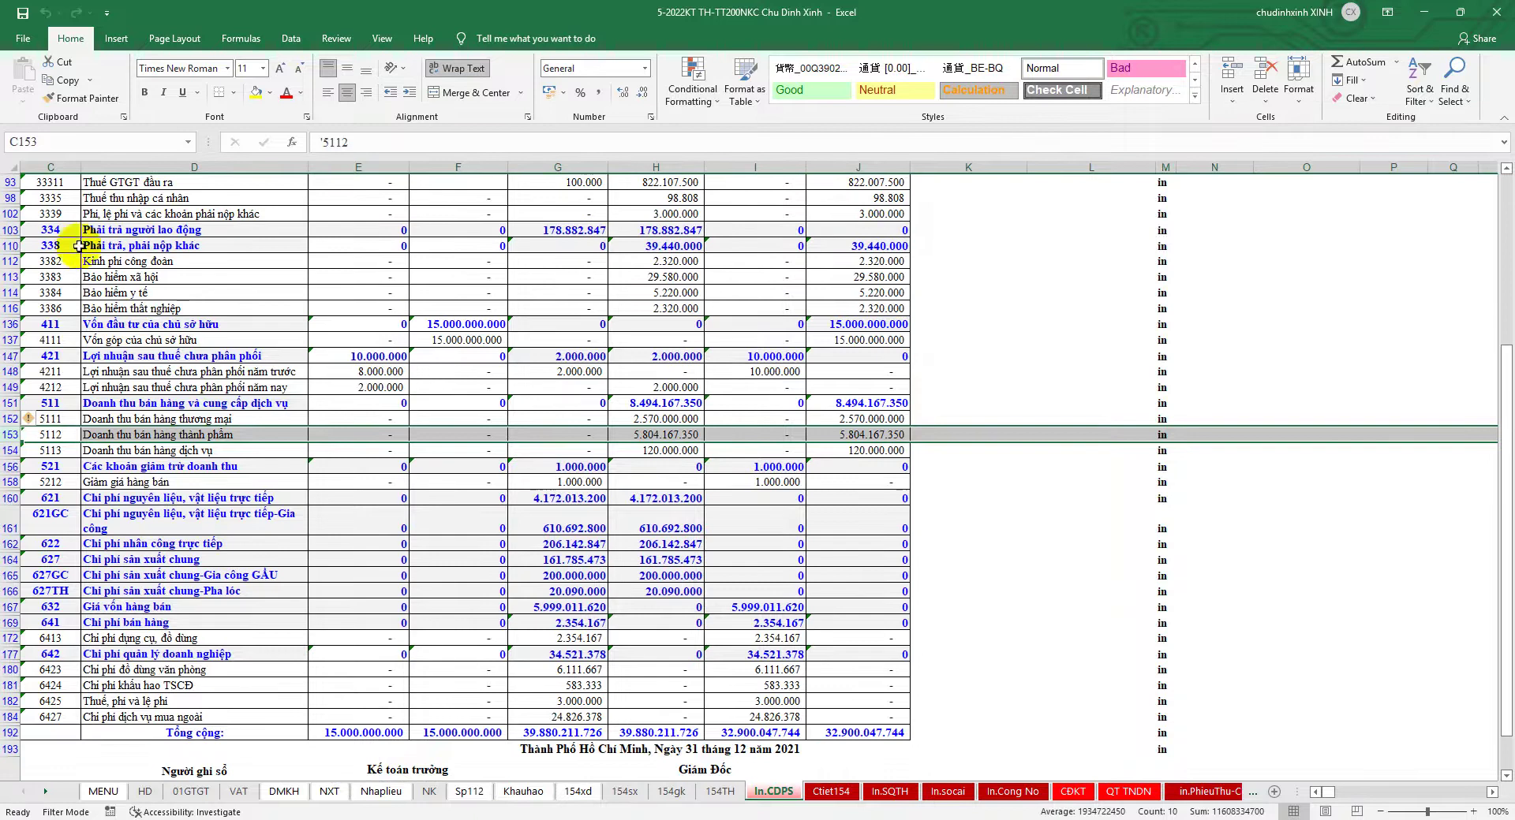
pyautogui.click(44, 230)
pyautogui.click(377, 819)
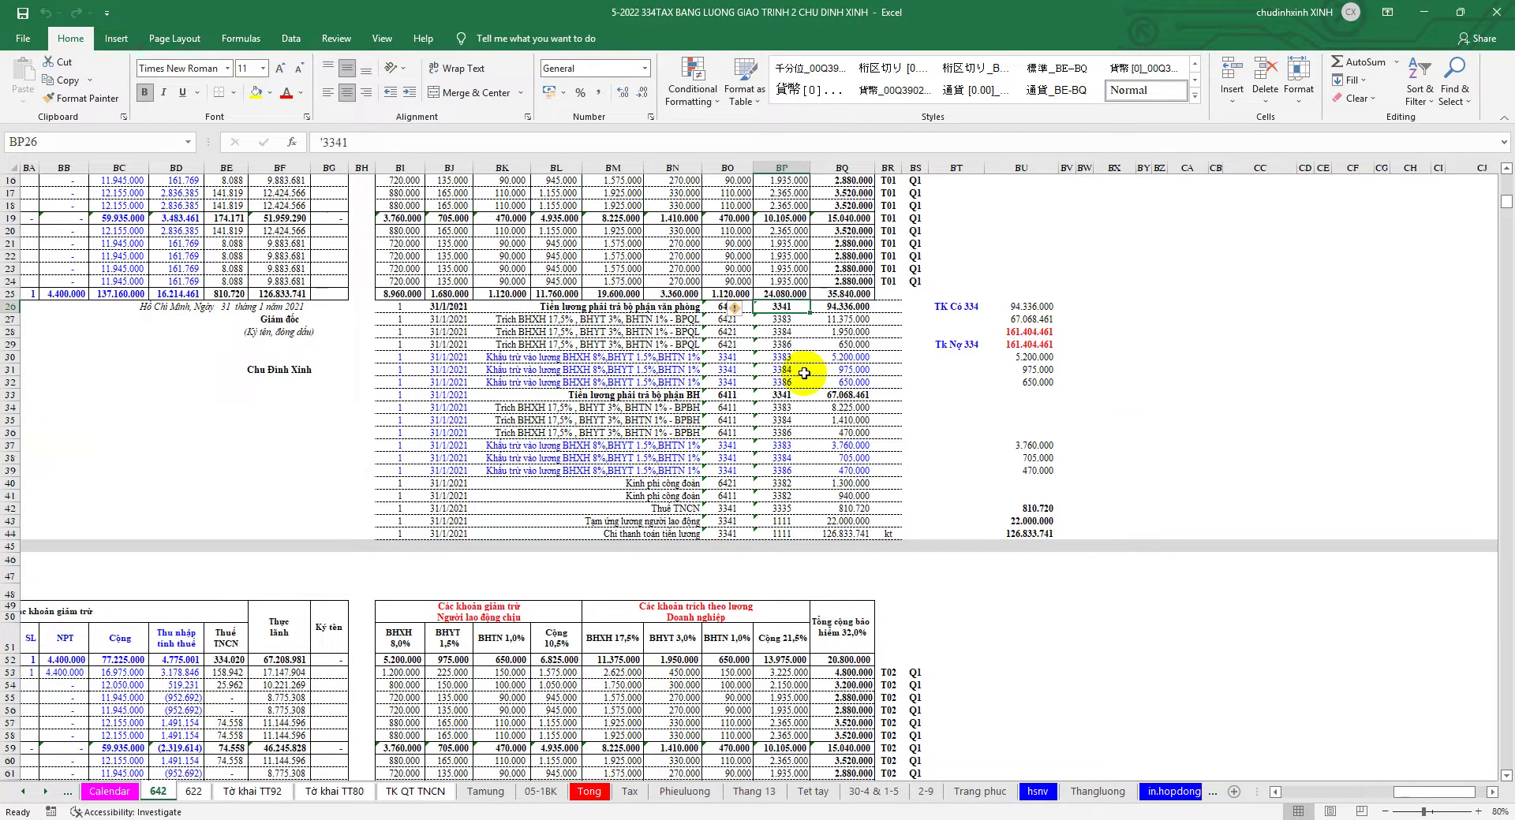
# Copy the account code 334 from cell BP26.
pyautogui.click(351, 142)
pyautogui.click(842, 370)
pyautogui.rightClick(796, 307)
pyautogui.click(825, 332)
# Paste 334 over 3341 in BO30:BO32, BO37:BO39, BO42:BO44 and BP33.
pyautogui.moveTo(741, 358); pyautogui.dragTo(736, 382)
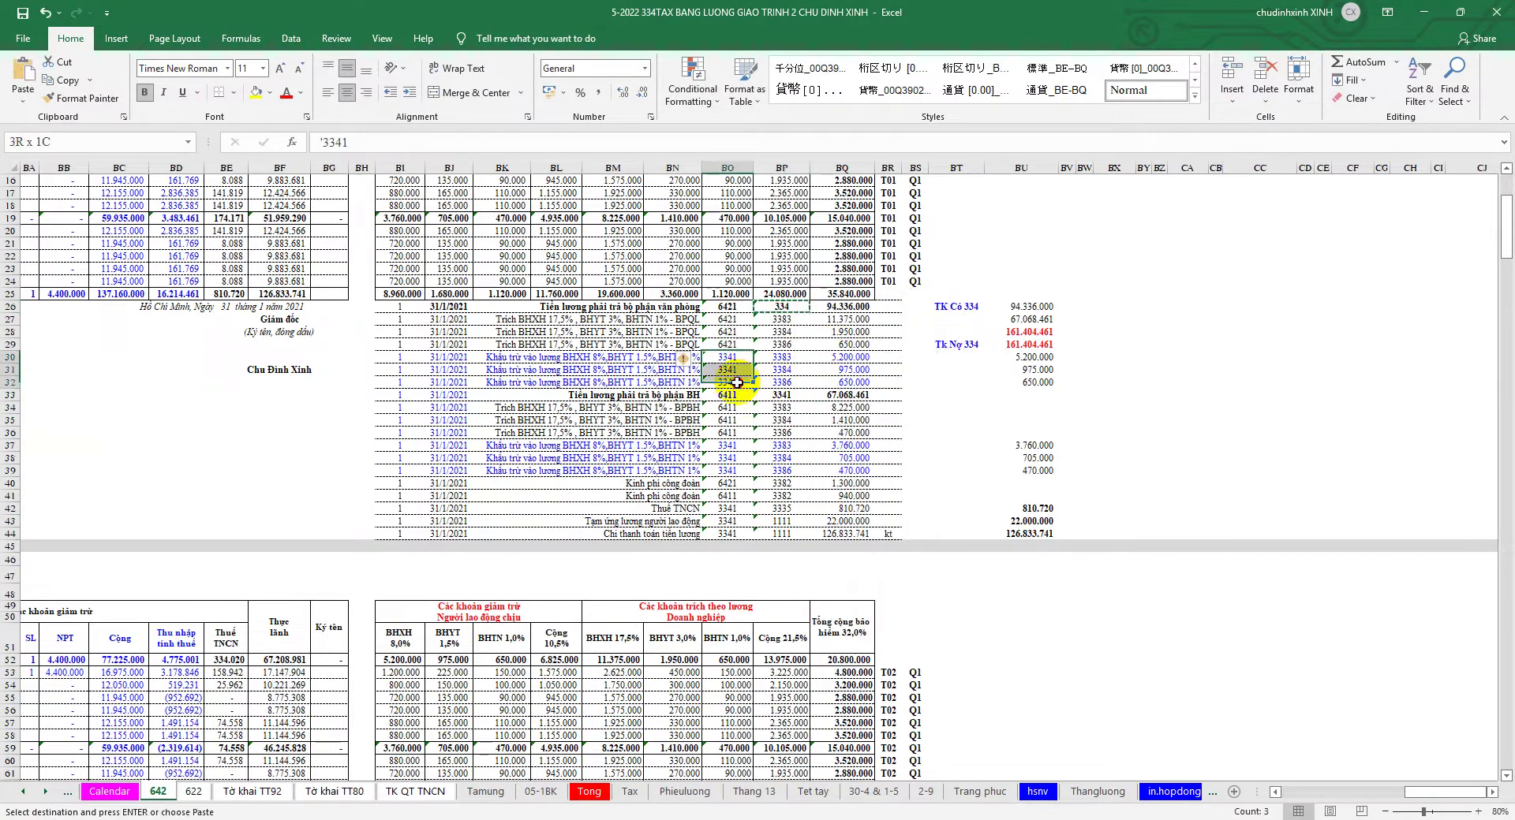
pyautogui.rightClick(737, 382)
pyautogui.click(889, 439)
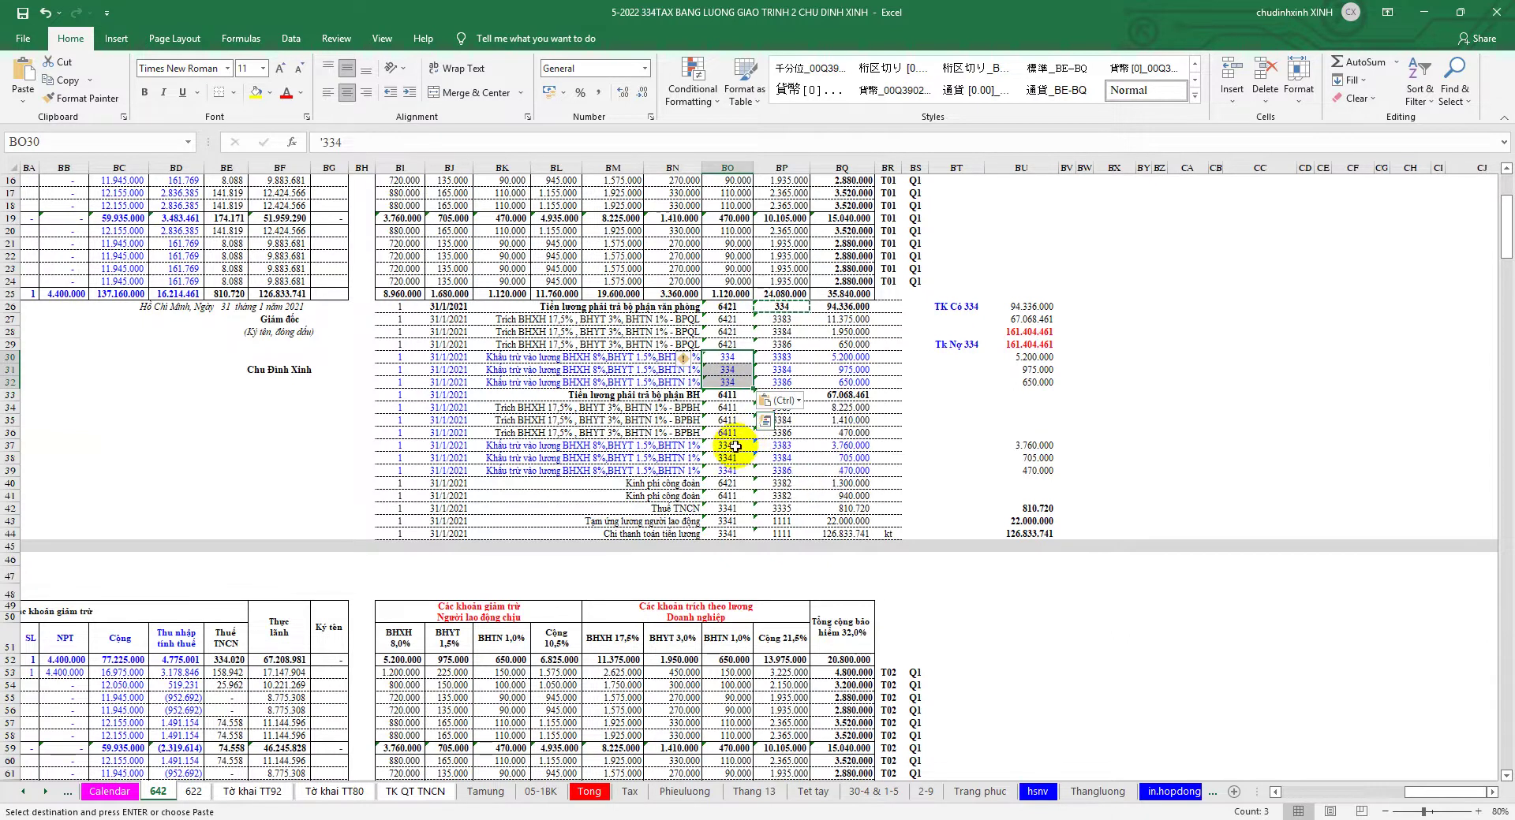
pyautogui.moveTo(730, 446); pyautogui.dragTo(740, 471)
pyautogui.rightClick(742, 472)
pyautogui.click(767, 163)
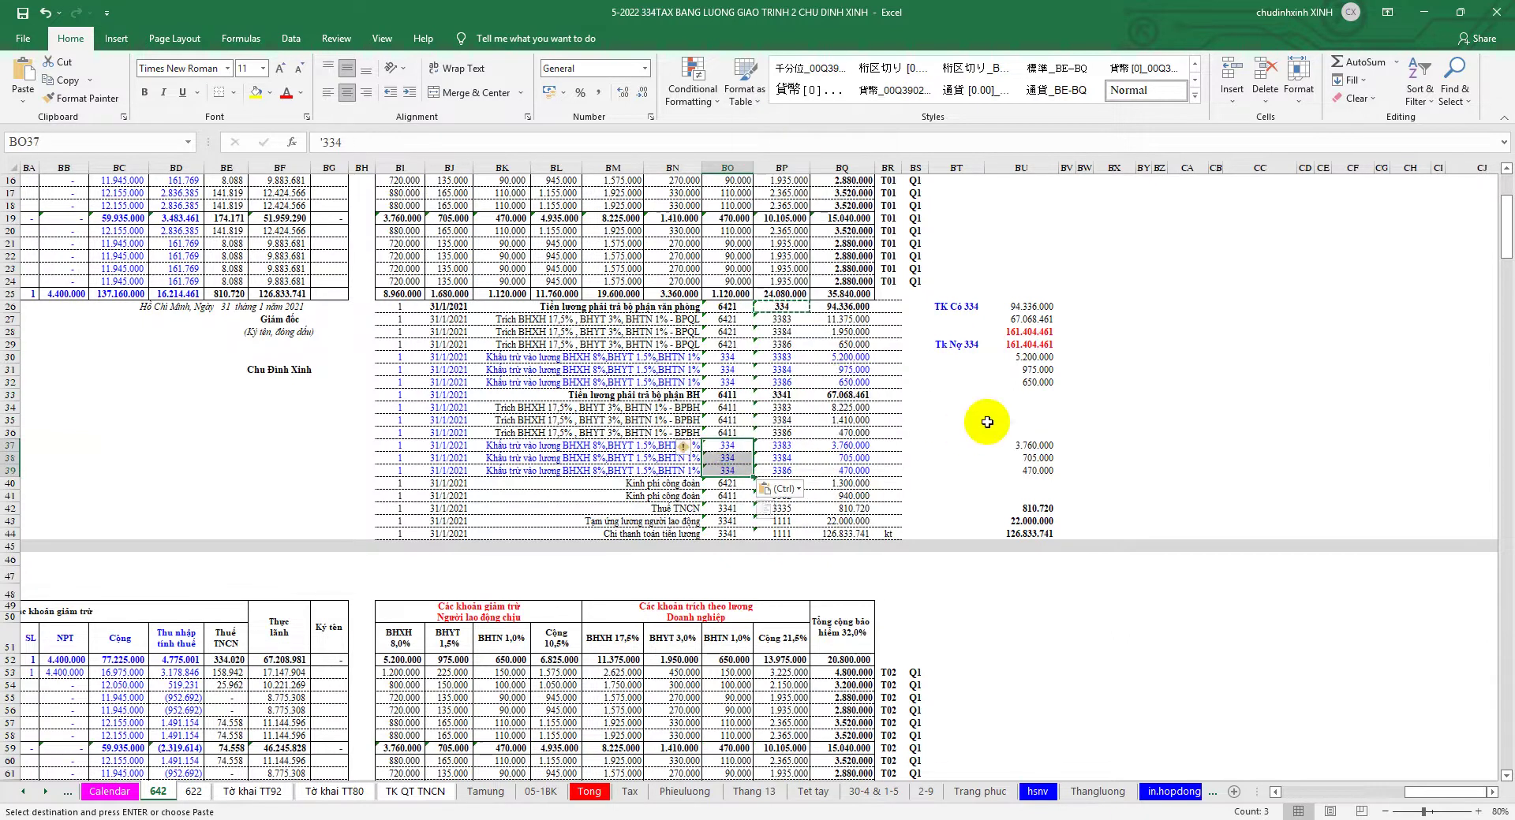
pyautogui.moveTo(733, 512); pyautogui.dragTo(728, 533)
pyautogui.rightClick(728, 534)
pyautogui.click(778, 225)
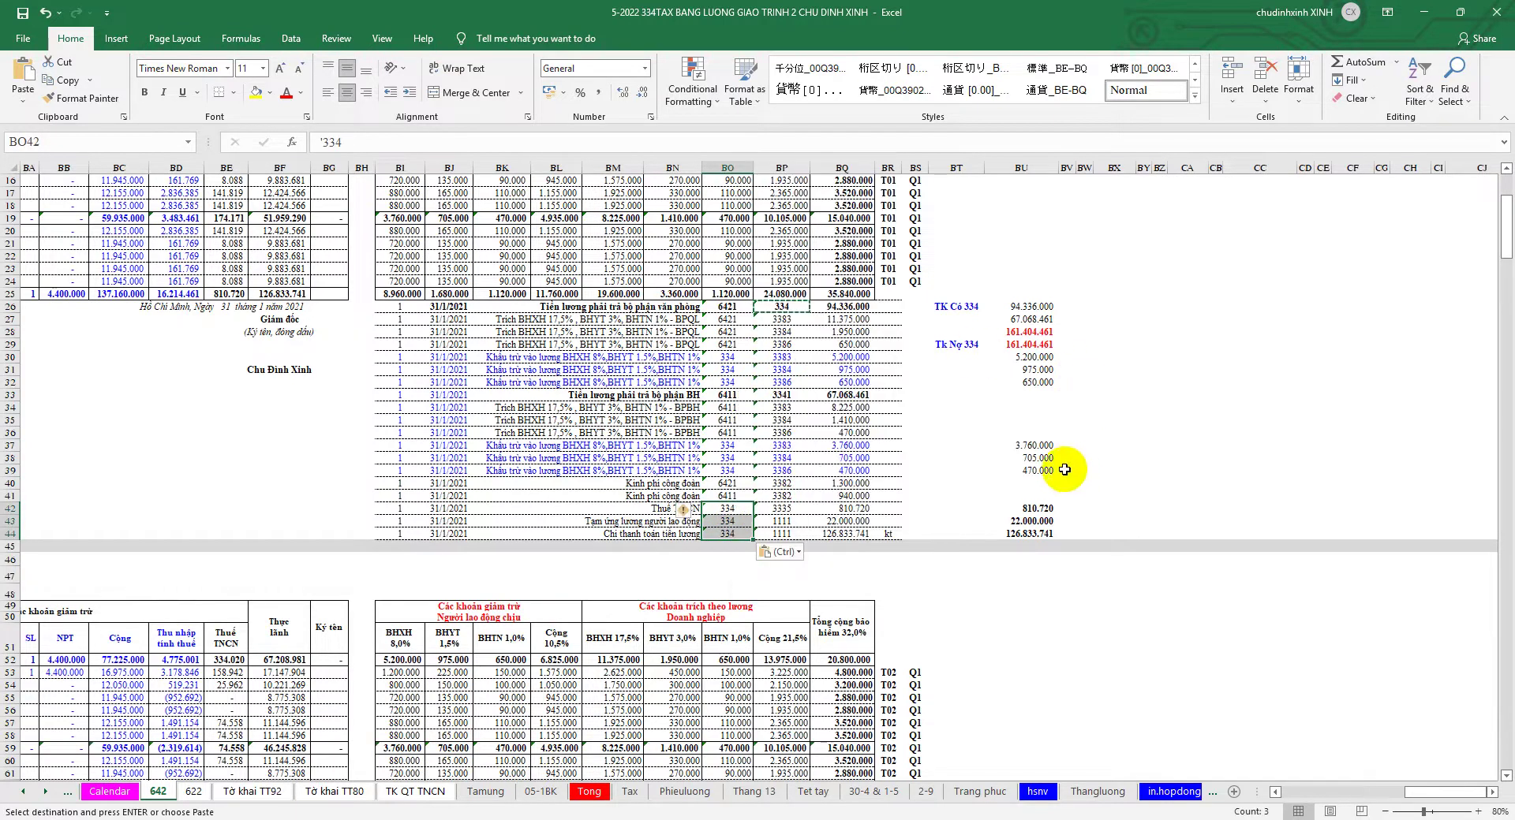
pyautogui.rightClick(784, 397)
pyautogui.click(847, 458)
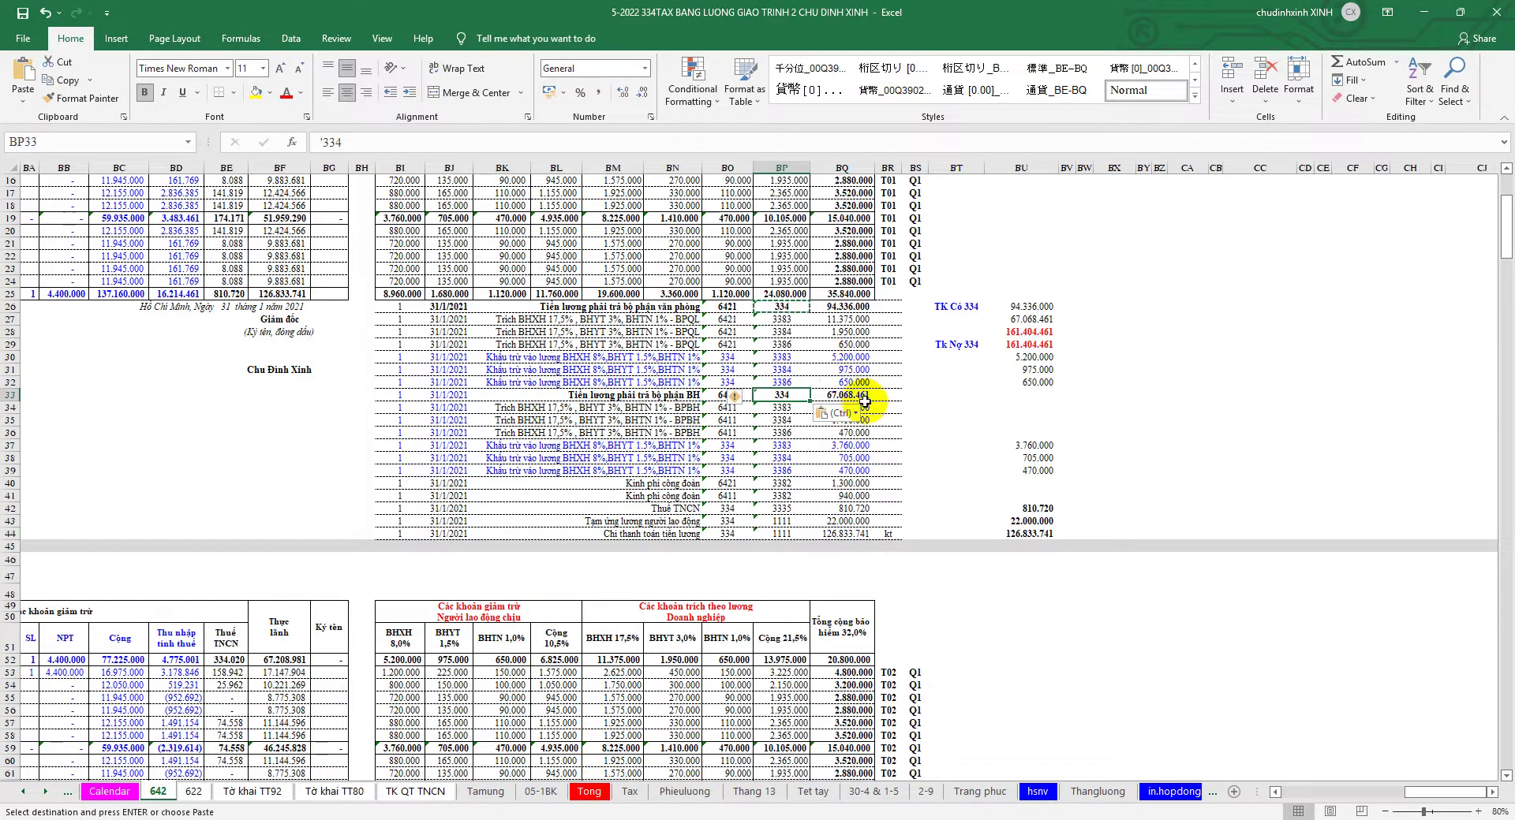
# Paste 334 into February's cells BP66 and BP73.
pyautogui.scroll(5, 867, 418)
pyautogui.scroll(-3, 872, 425)
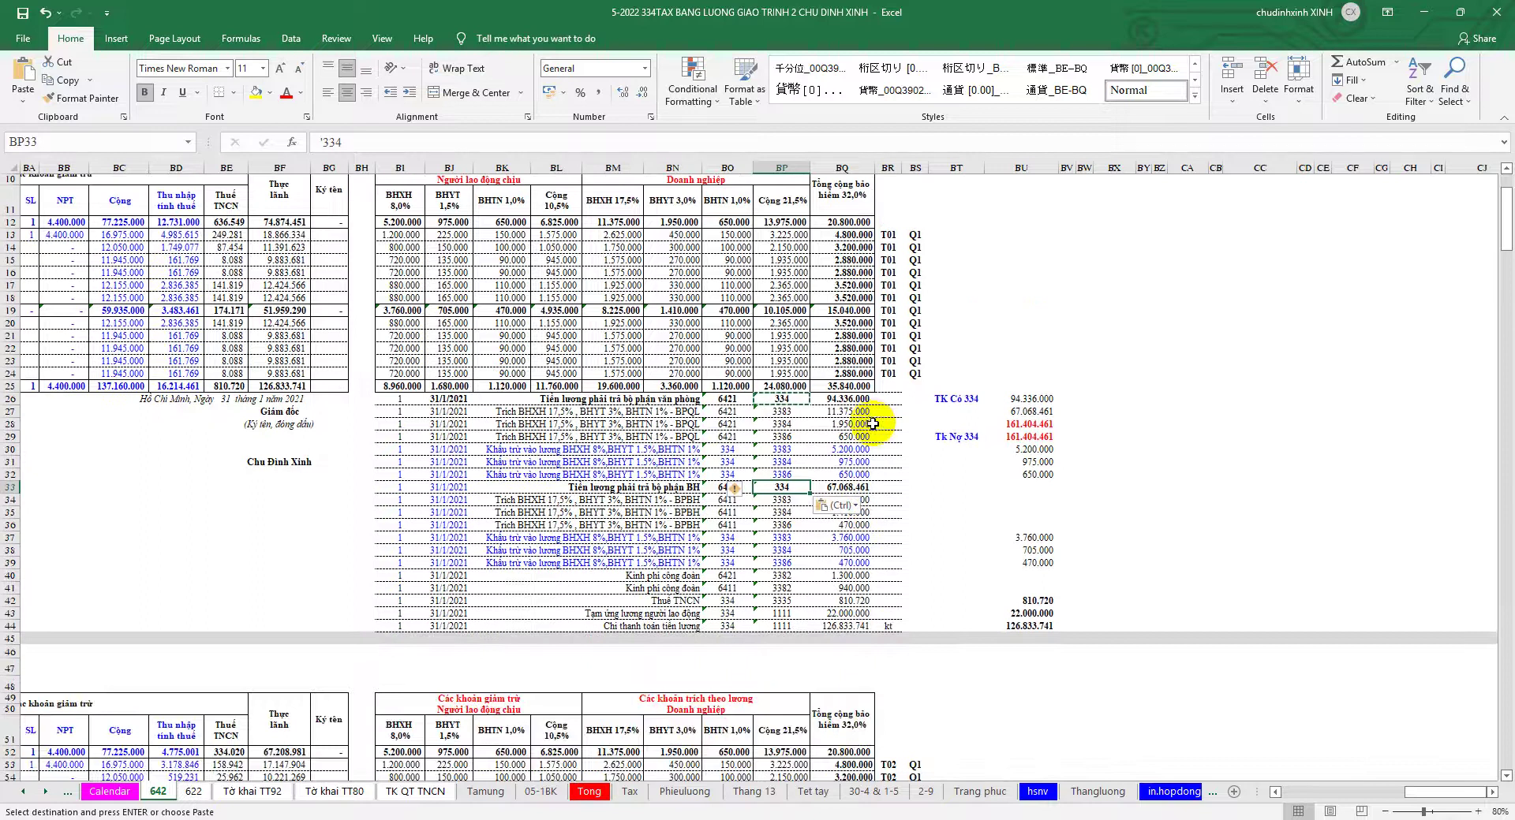
pyautogui.scroll(-6, 873, 422)
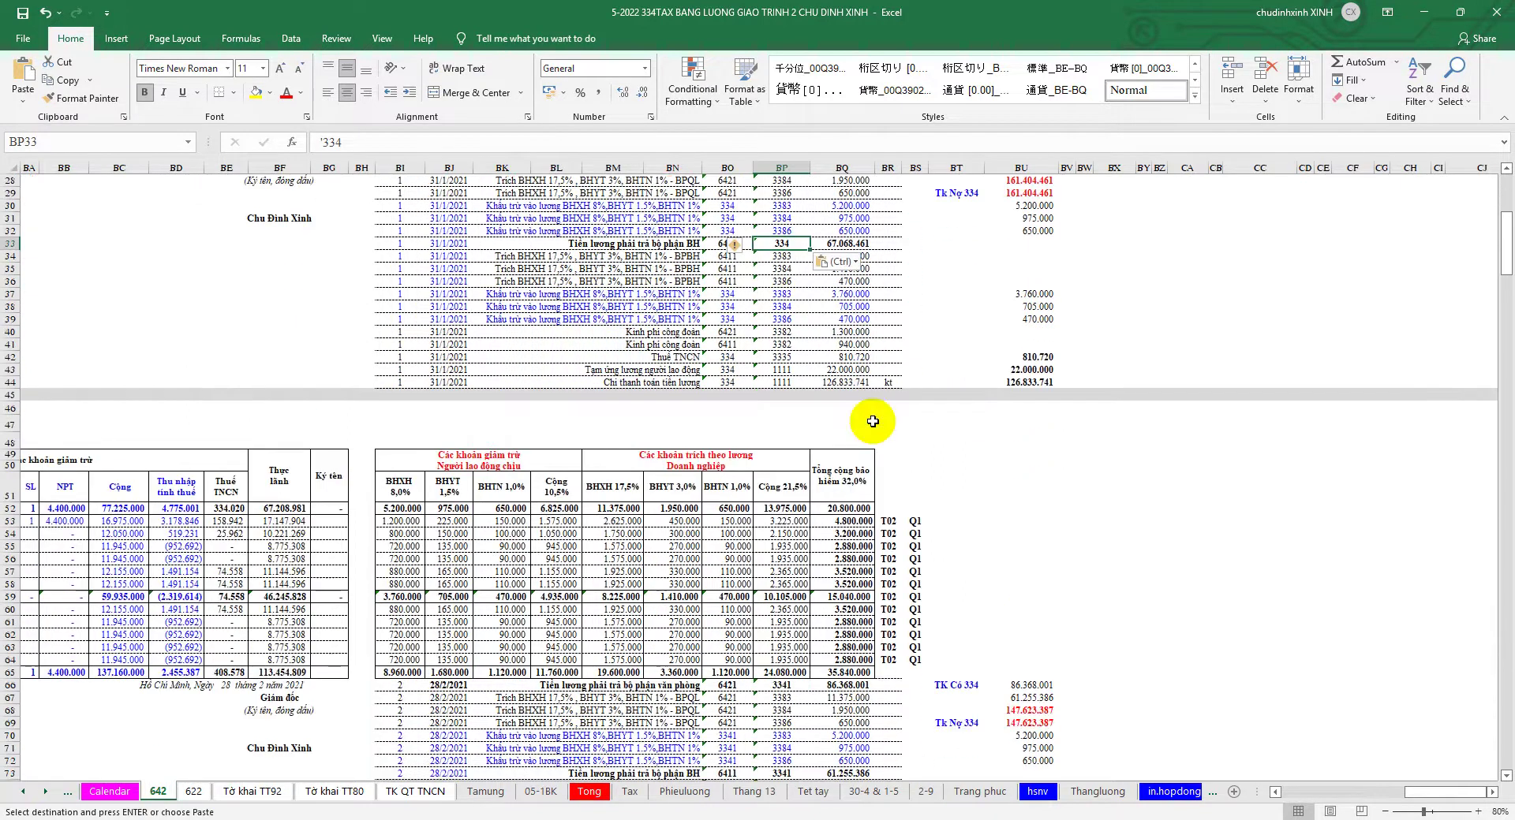
pyautogui.scroll(-6, 873, 420)
pyautogui.scroll(-3, 873, 420)
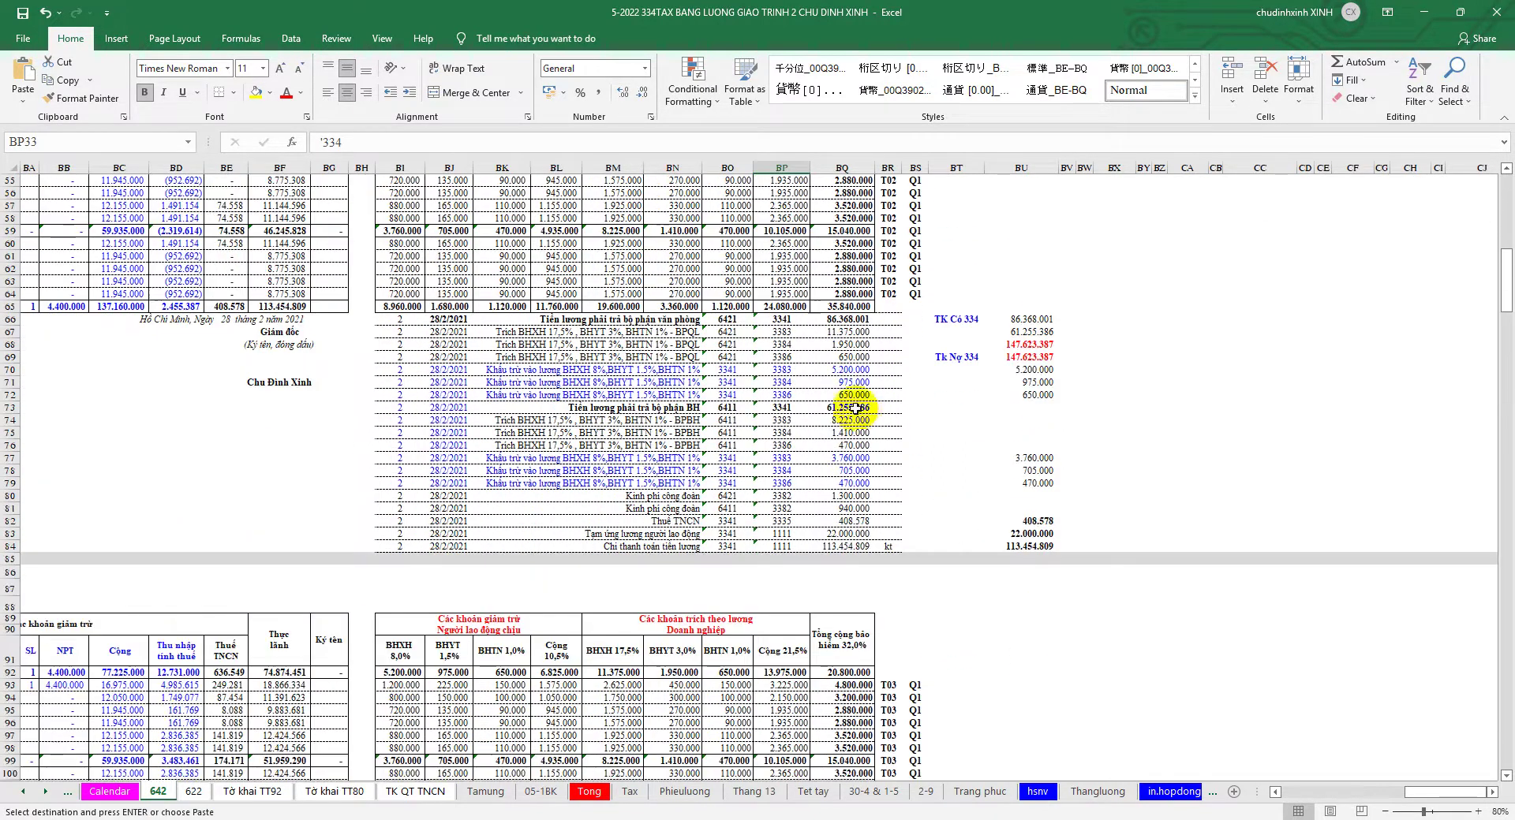
pyautogui.click(736, 372)
pyautogui.moveTo(736, 372); pyautogui.dragTo(736, 391)
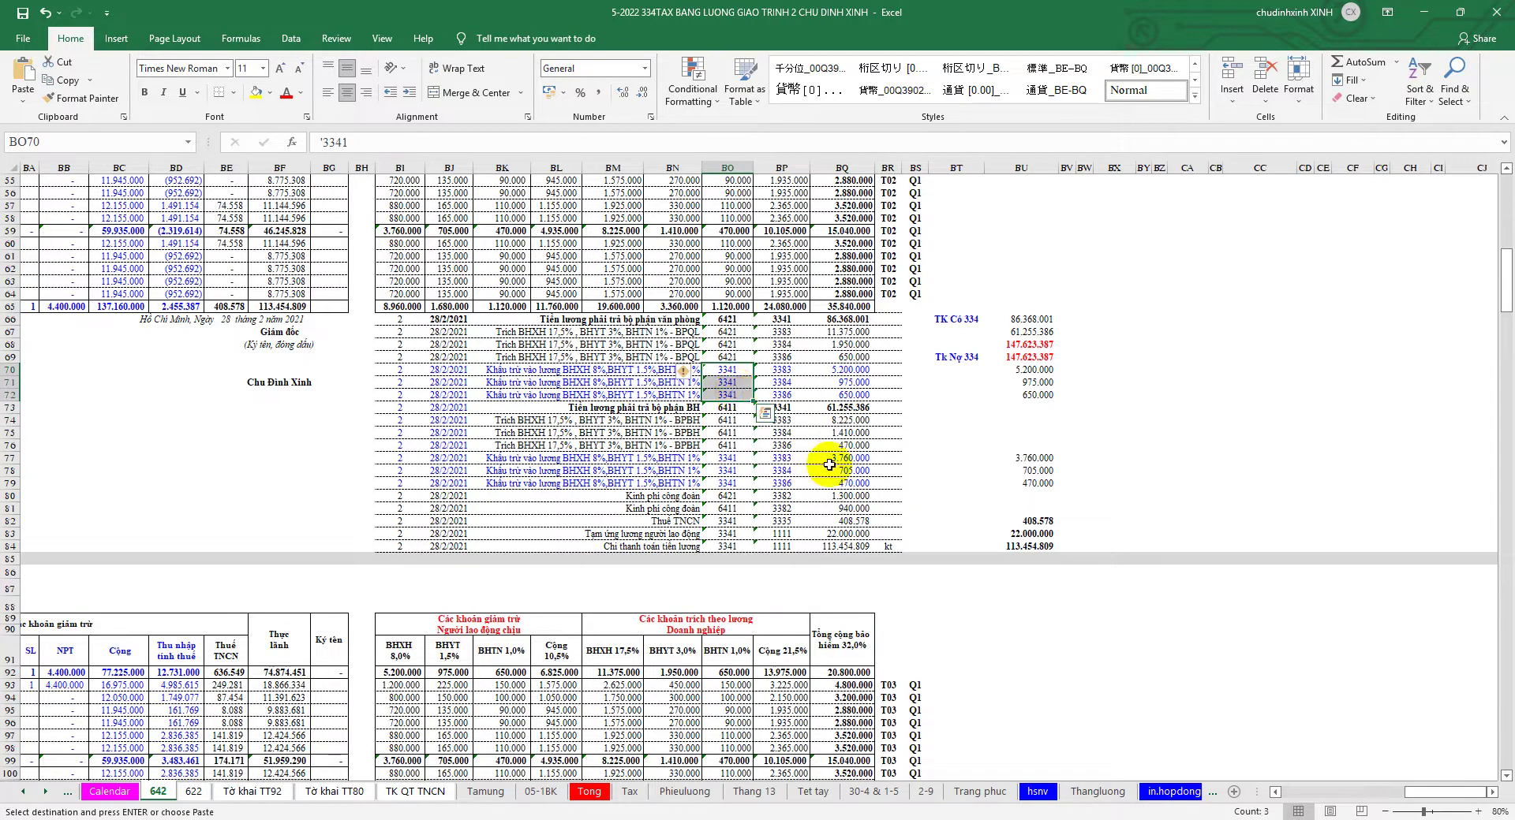
pyautogui.scroll(5, 829, 464)
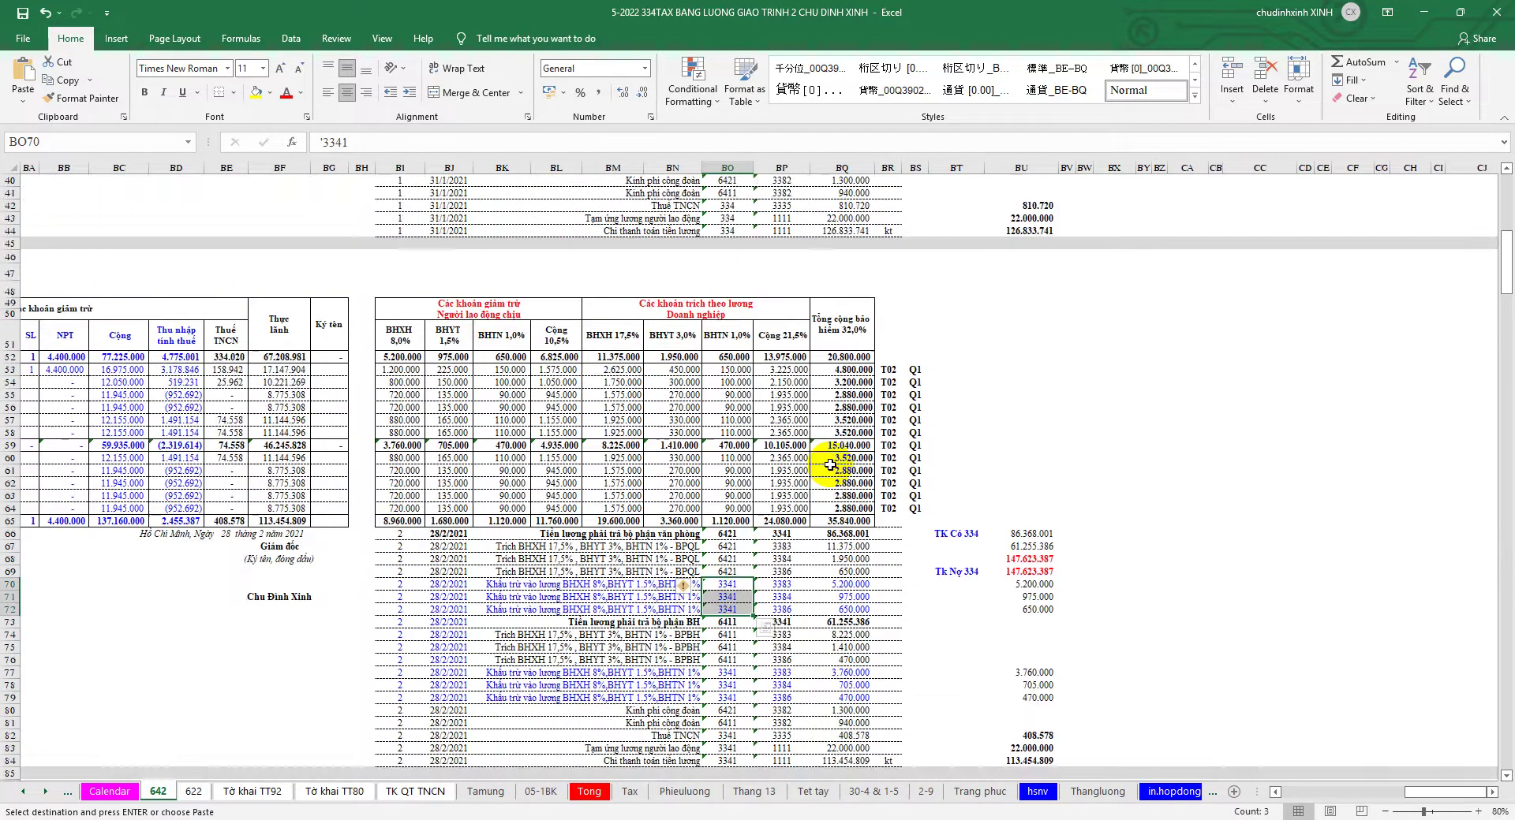
pyautogui.scroll(4, 832, 459)
pyautogui.scroll(4, 833, 456)
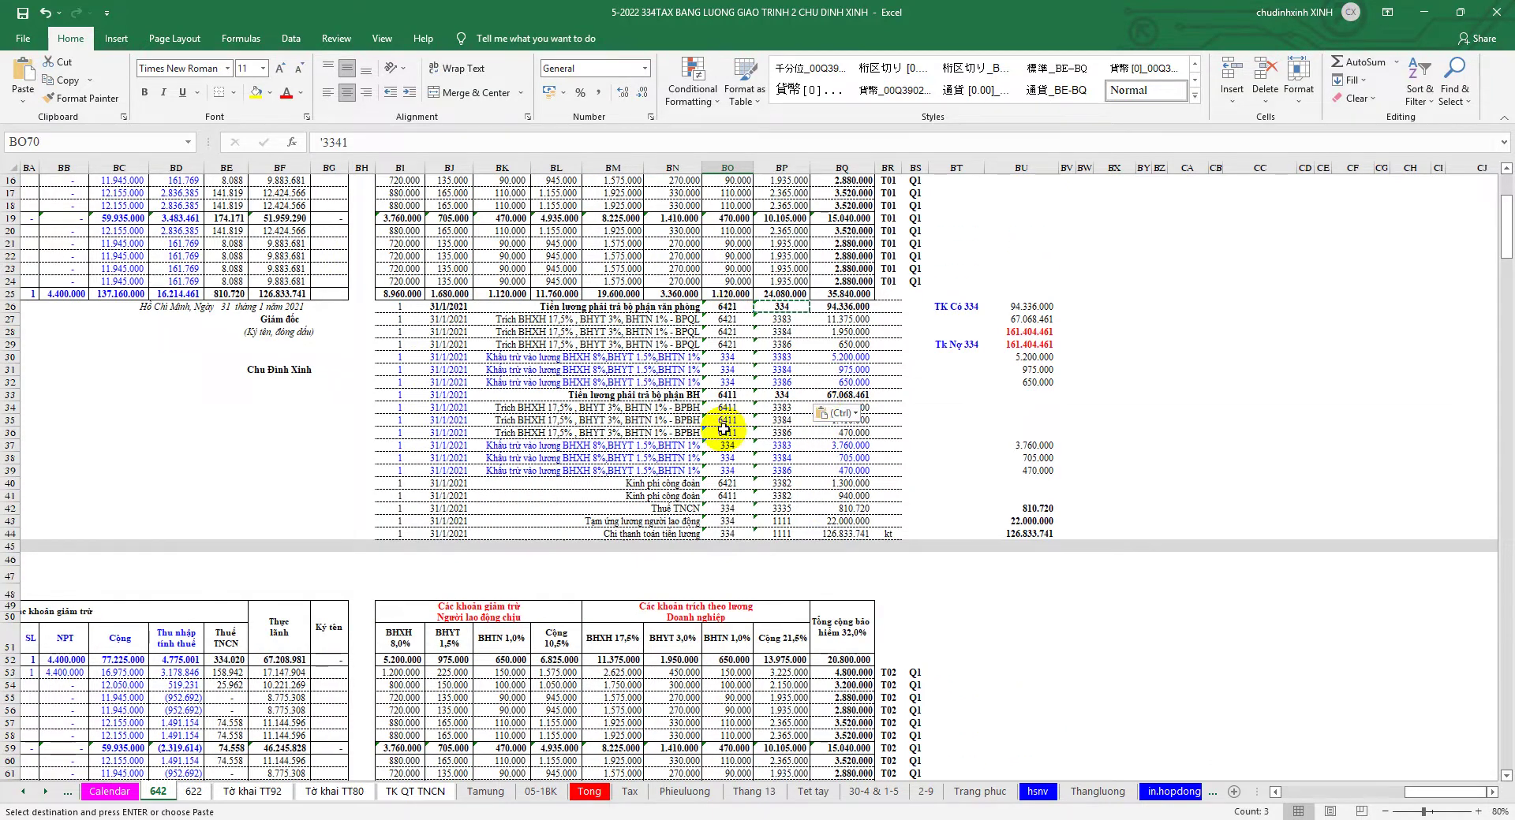
pyautogui.scroll(-8, 734, 312)
pyautogui.scroll(-5, 750, 313)
pyautogui.scroll(-1, 776, 315)
pyautogui.rightClick(781, 281)
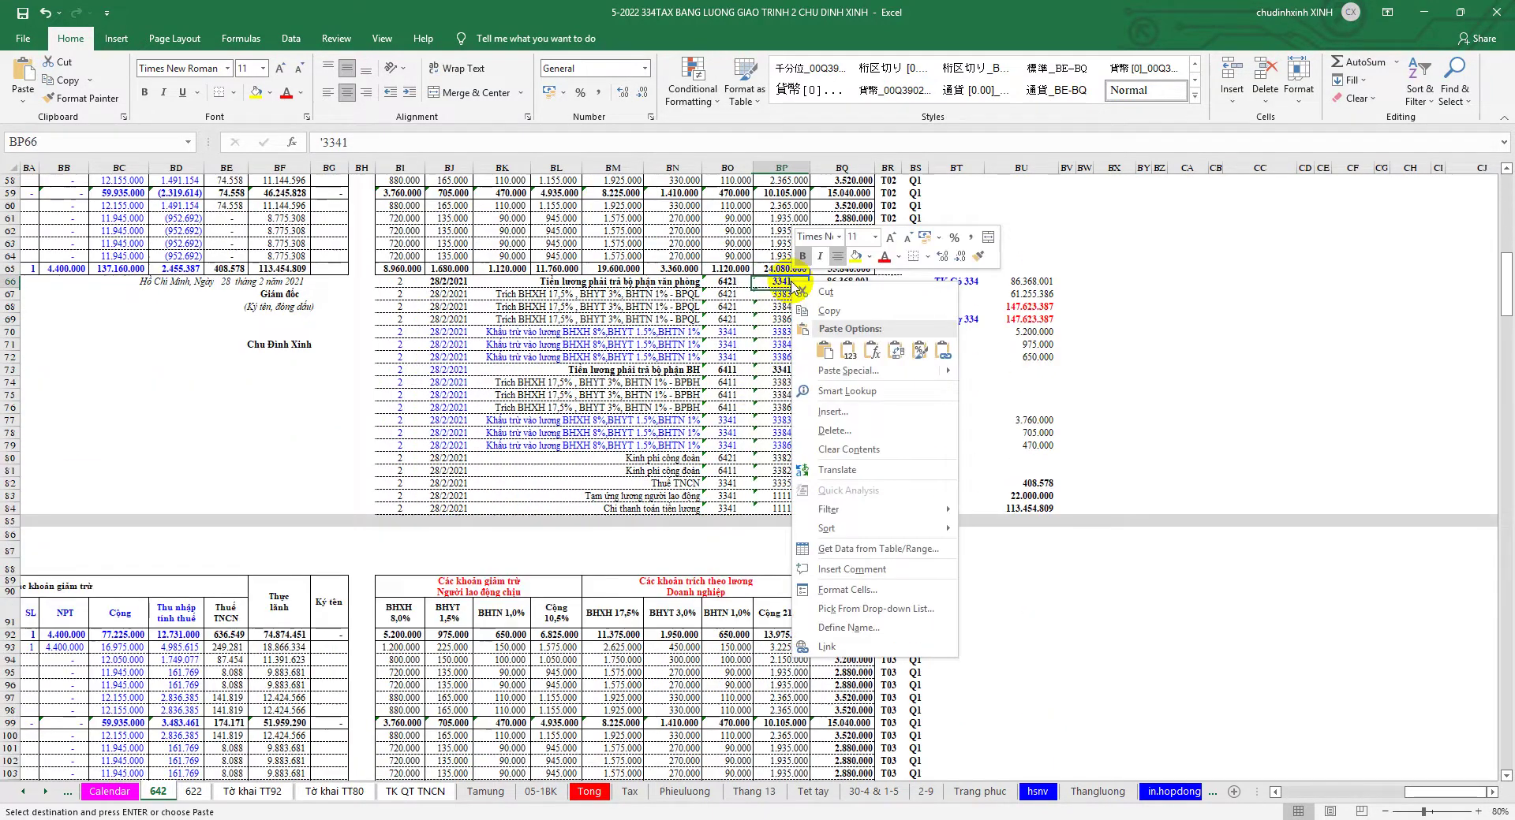
pyautogui.click(824, 338)
pyautogui.rightClick(781, 369)
pyautogui.click(825, 426)
# Replace 3341 with 334 in BO77:BO79 and BO82:BO84.
pyautogui.moveTo(730, 331); pyautogui.dragTo(738, 357)
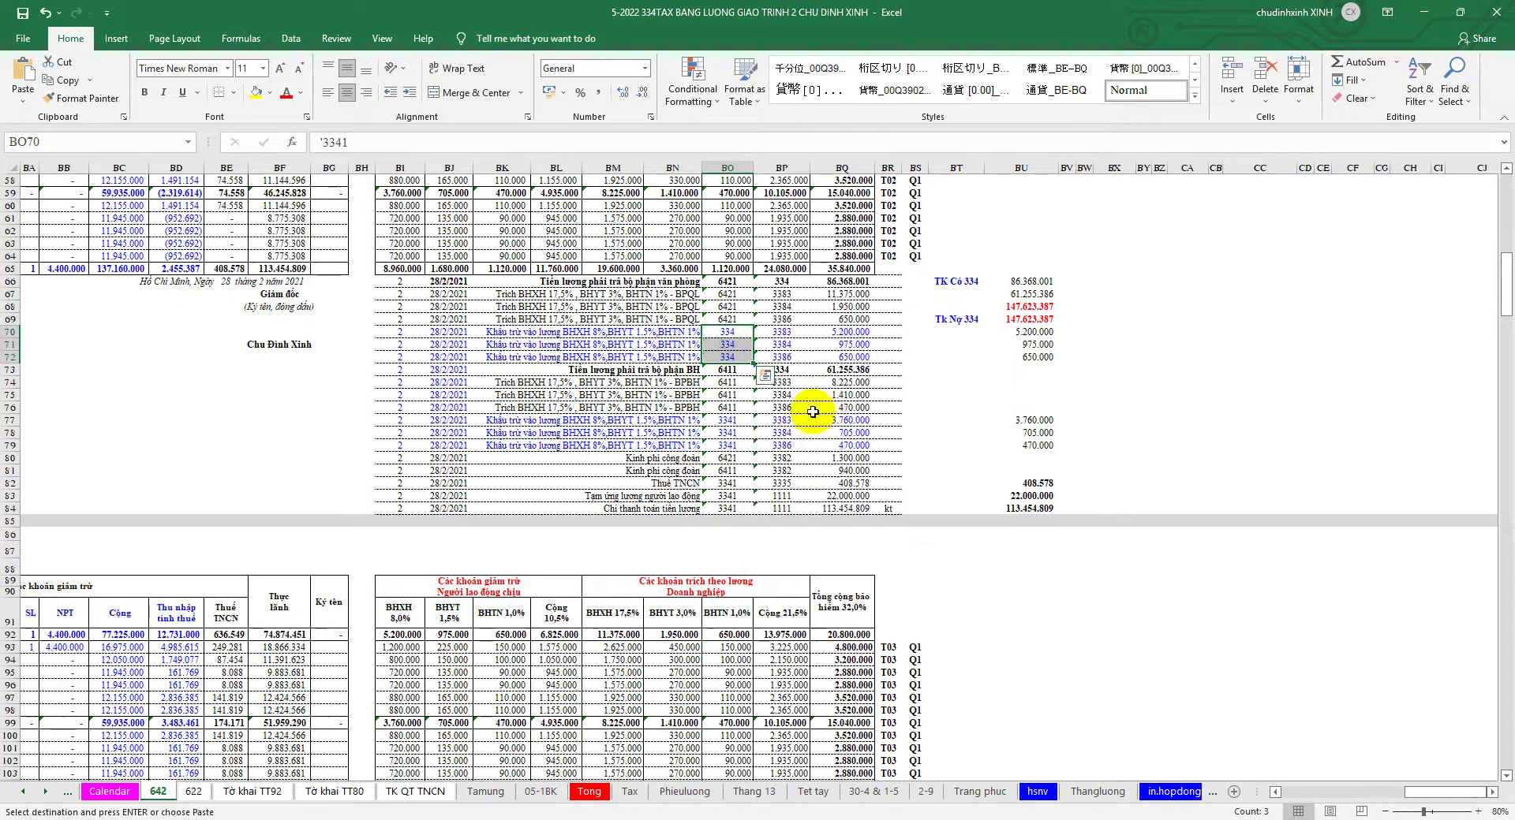
pyautogui.moveTo(730, 421); pyautogui.dragTo(730, 445)
pyautogui.rightClick(753, 448)
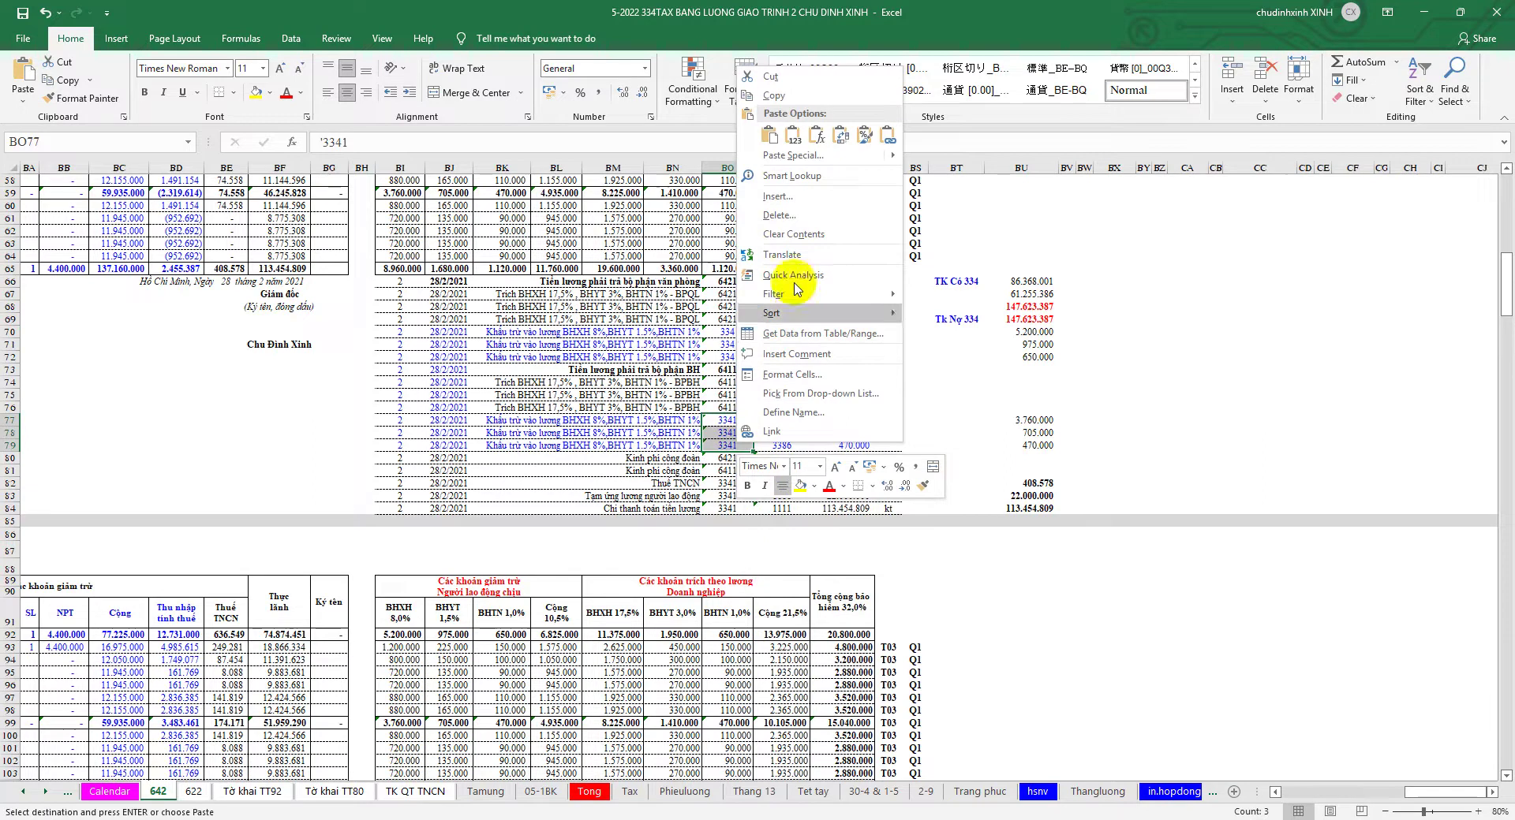
pyautogui.click(793, 136)
pyautogui.moveTo(727, 483); pyautogui.dragTo(730, 506)
pyautogui.rightClick(730, 506)
pyautogui.click(795, 202)
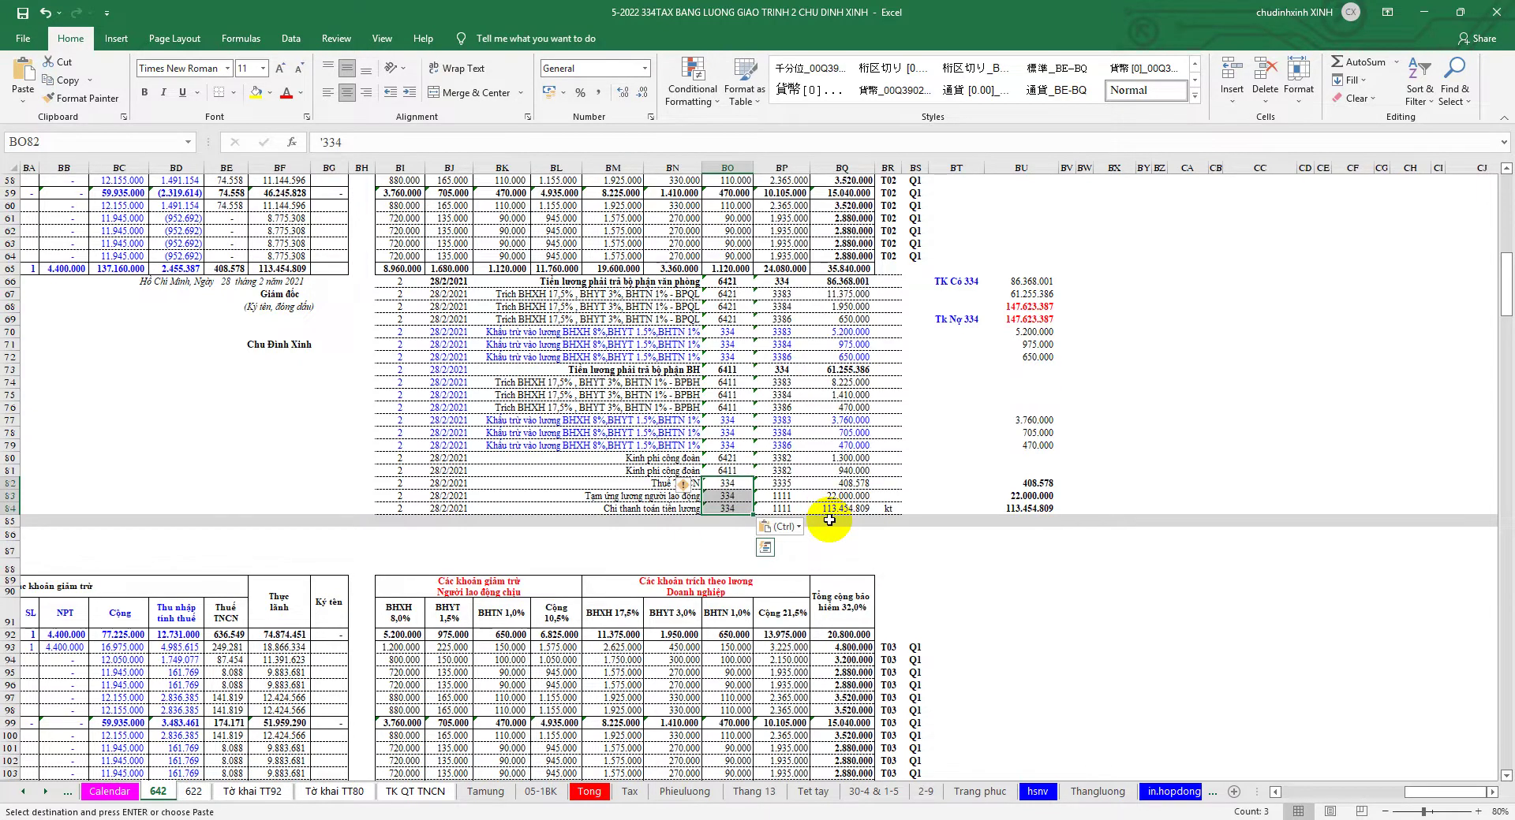
# Paste 334 into cells BP106 and BP113.
pyautogui.scroll(-2, 829, 521)
pyautogui.scroll(-4, 829, 519)
pyautogui.scroll(-2, 829, 516)
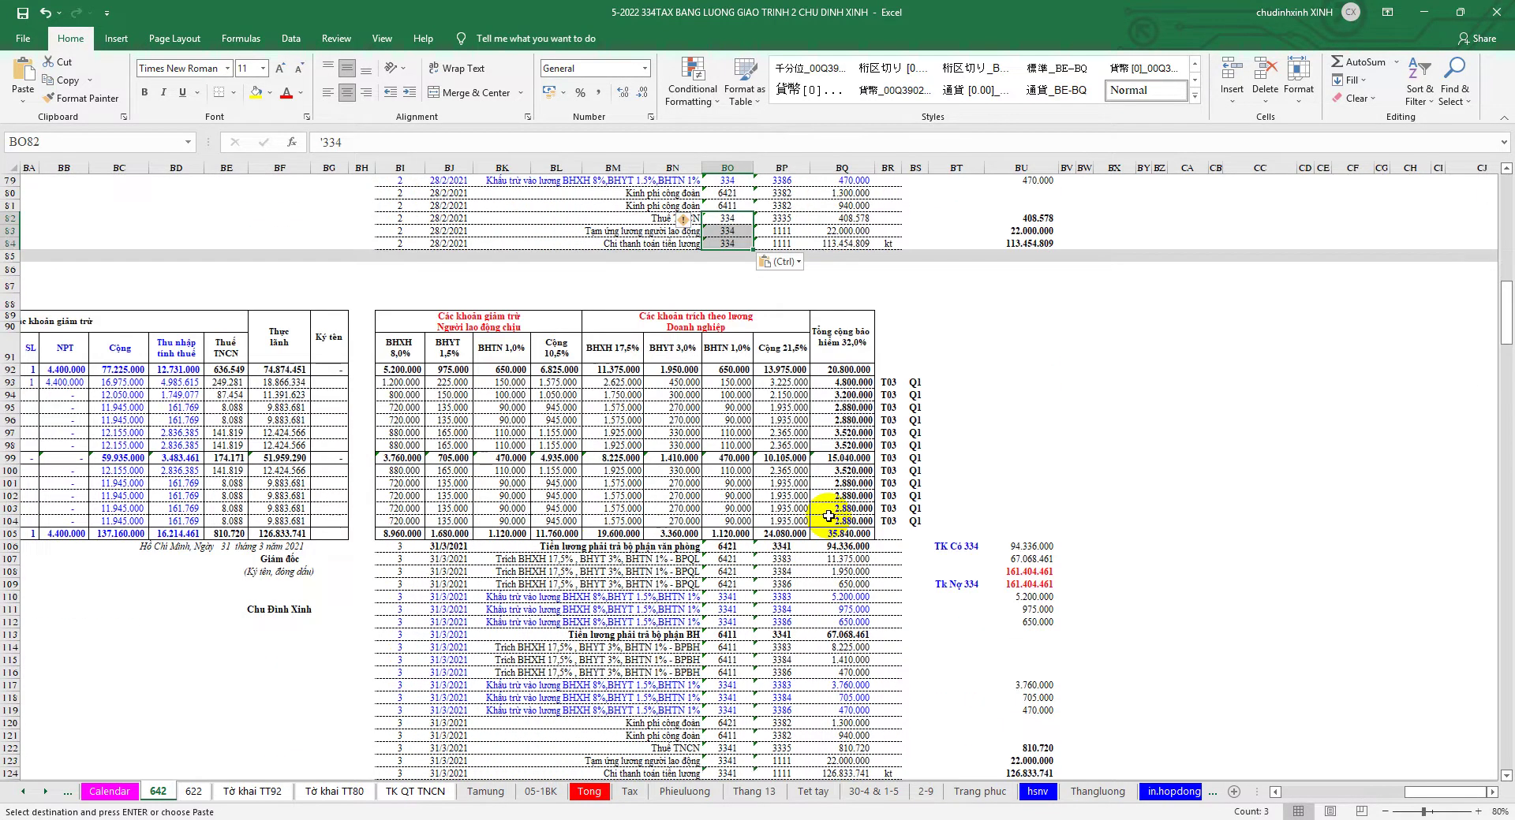
pyautogui.scroll(-4, 829, 513)
pyautogui.rightClick(785, 333)
pyautogui.click(831, 400)
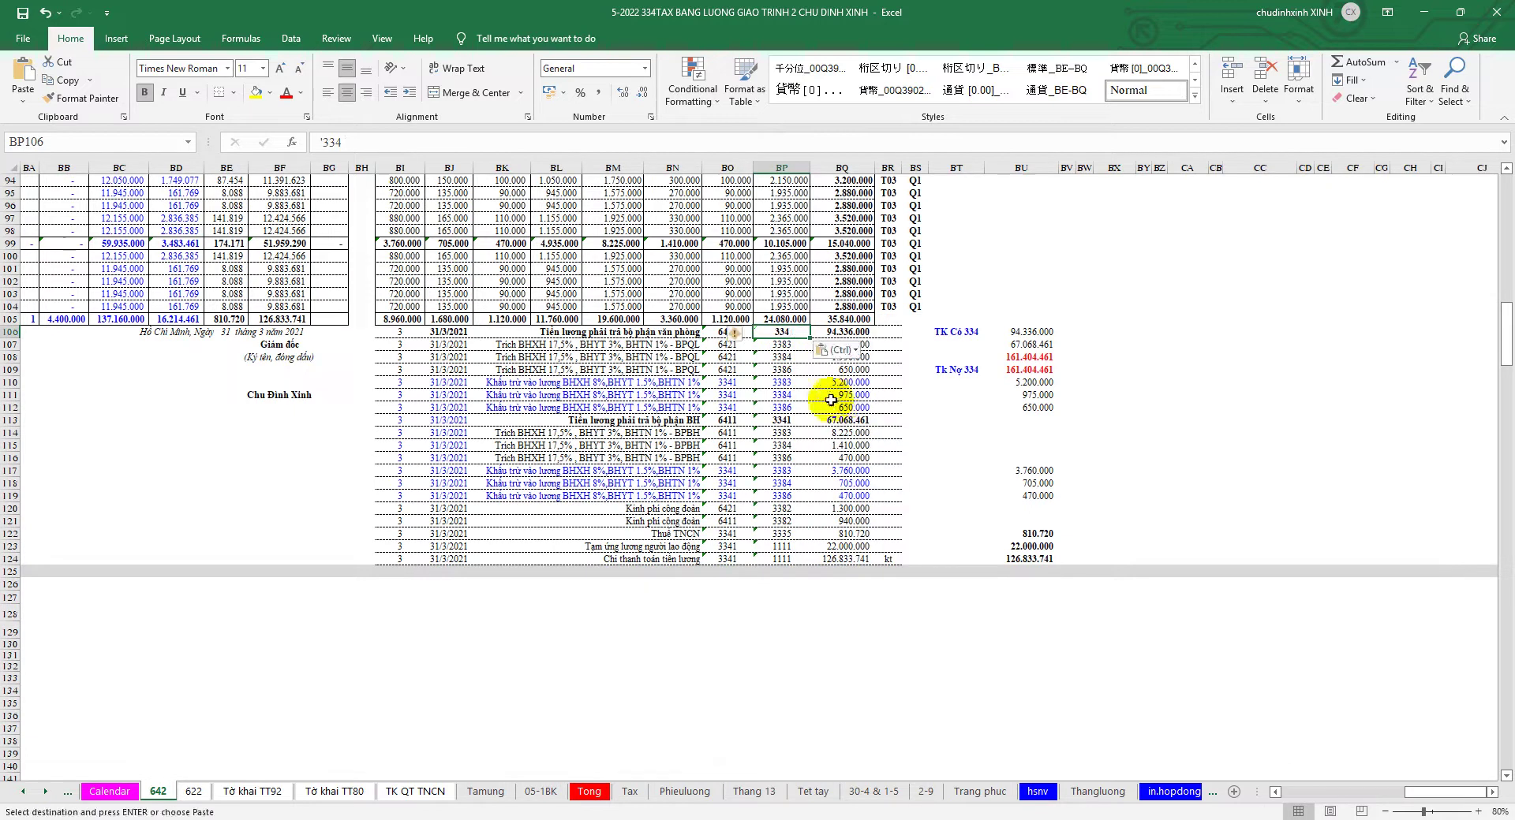
pyautogui.rightClick(788, 422)
pyautogui.click(847, 491)
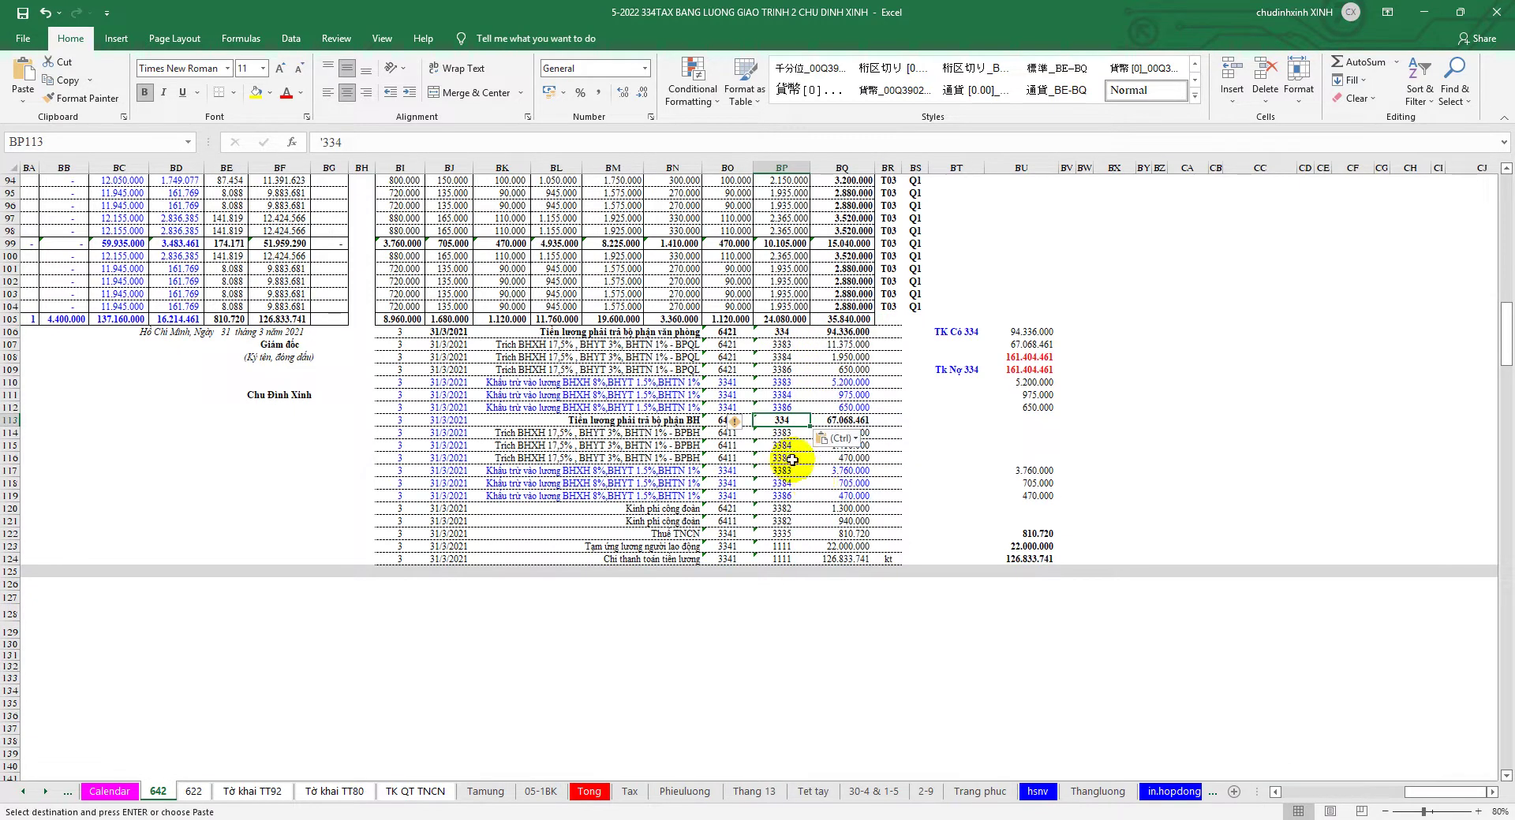
# Replace 3341 with 334 in BO110:BO112, BO117:BO119 and BO122:BO124.
pyautogui.moveTo(734, 385); pyautogui.dragTo(727, 406)
pyautogui.rightClick(727, 406)
pyautogui.click(782, 477)
pyautogui.moveTo(737, 470); pyautogui.dragTo(730, 556)
pyautogui.rightClick(730, 496)
pyautogui.click(776, 230)
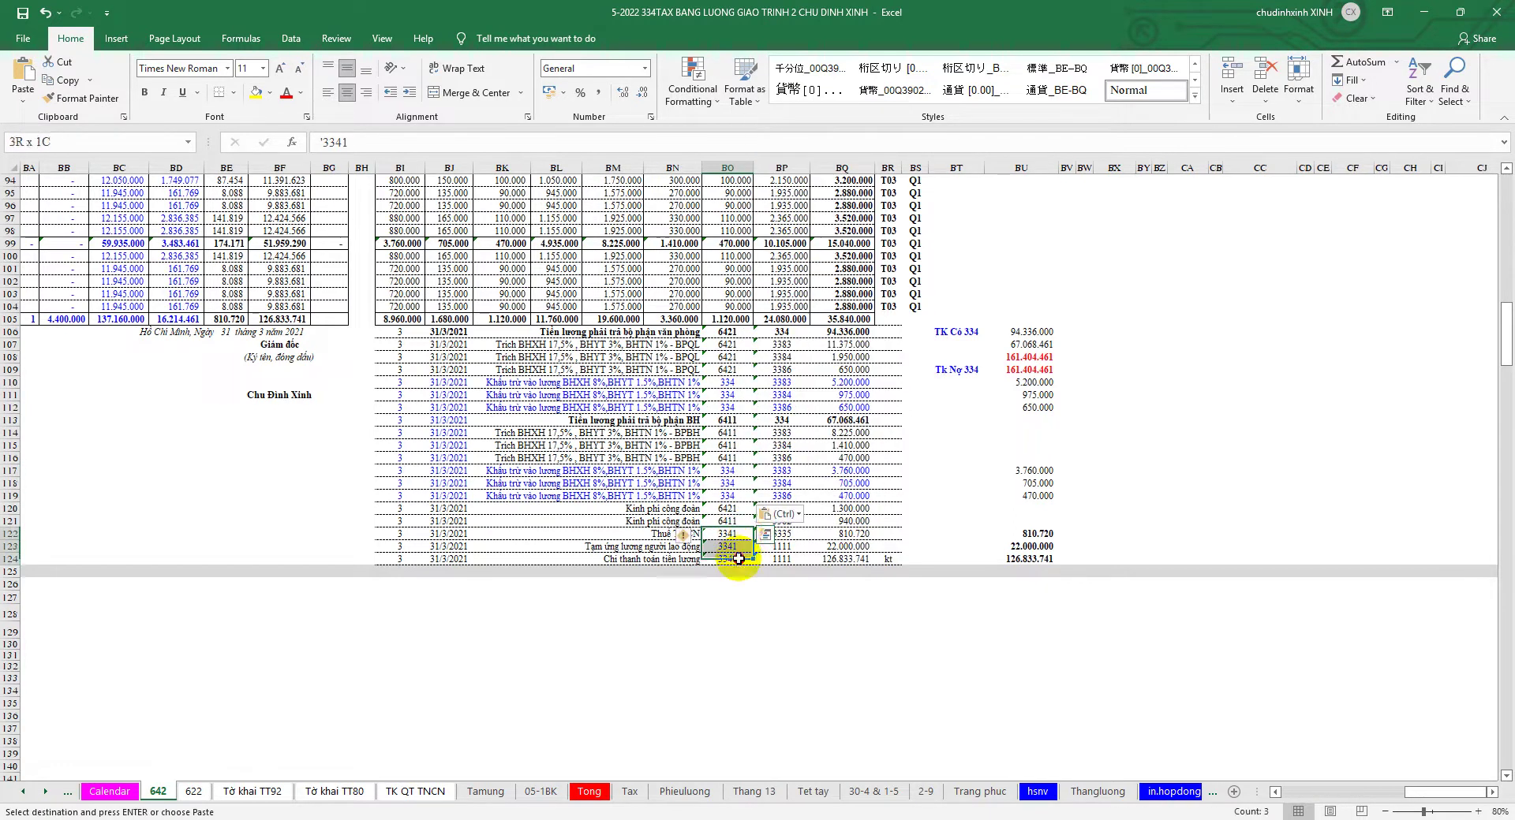
pyautogui.rightClick(730, 556)
pyautogui.click(788, 247)
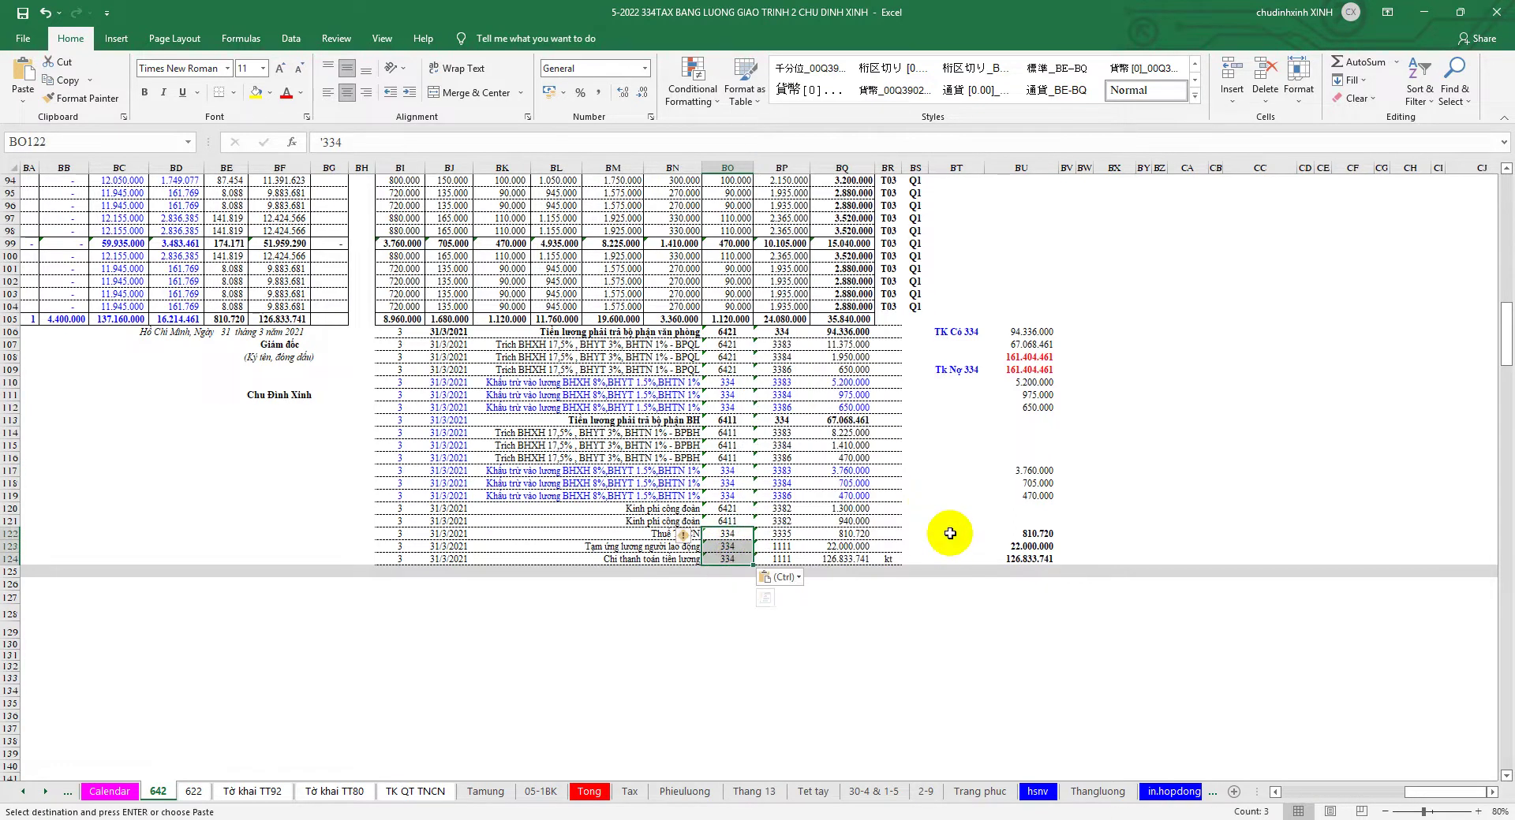
pyautogui.scroll(10, 944, 562)
pyautogui.scroll(10, 939, 541)
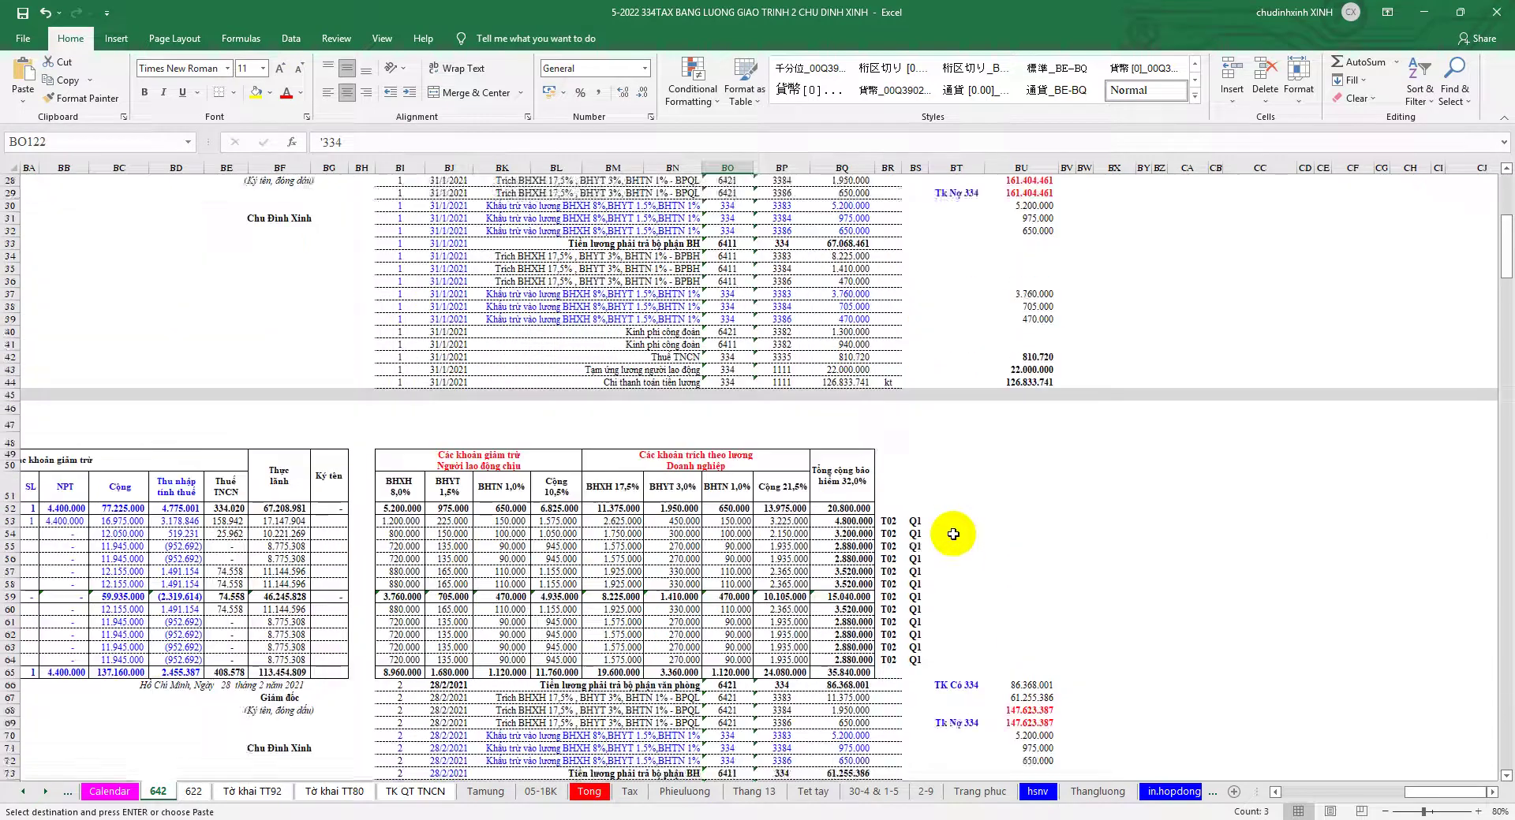
pyautogui.scroll(11, 957, 531)
pyautogui.scroll(-3, 951, 526)
pyautogui.scroll(-3, 938, 518)
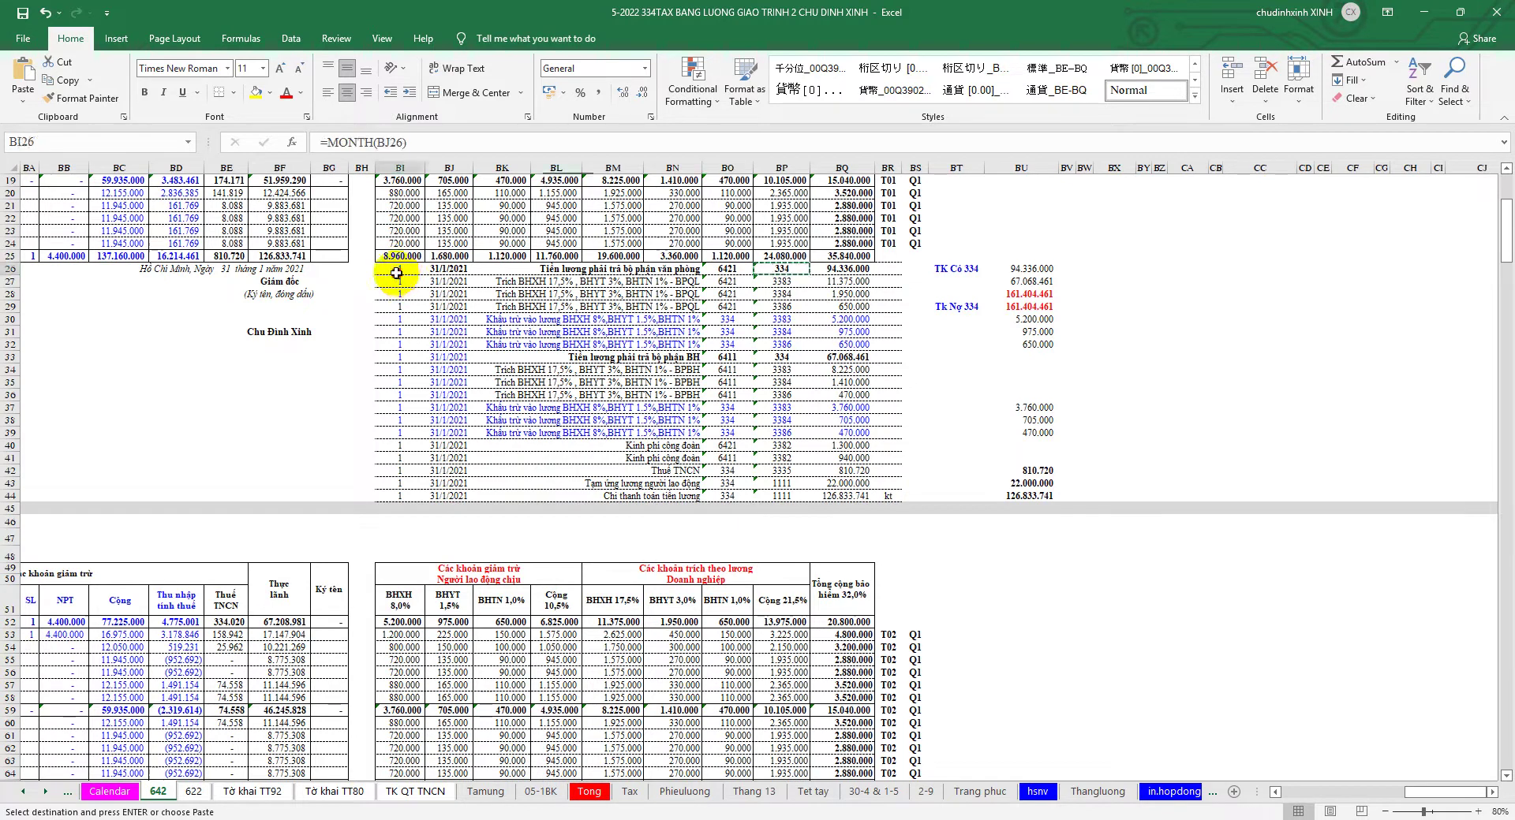
# Copy the payroll entries' document numbers and dates from sheet 642.
pyautogui.moveTo(396, 273); pyautogui.dragTo(448, 494)
pyautogui.rightClick(442, 304)
pyautogui.click(477, 332)
# Go to the journal workbook's Nhaplieu sheet and cancel the pending copy.
pyautogui.click(272, 819)
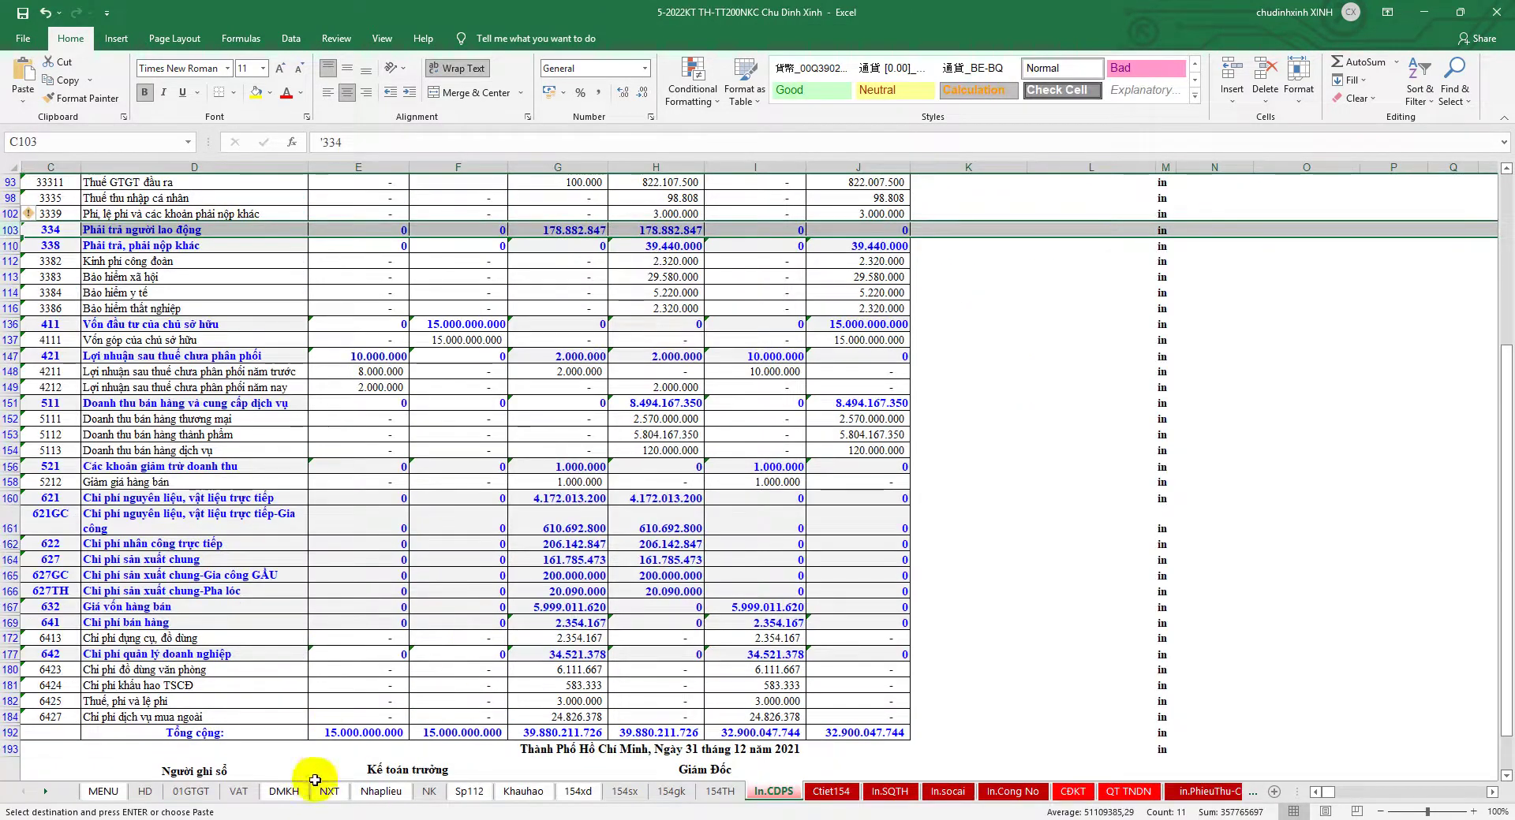
pyautogui.click(381, 791)
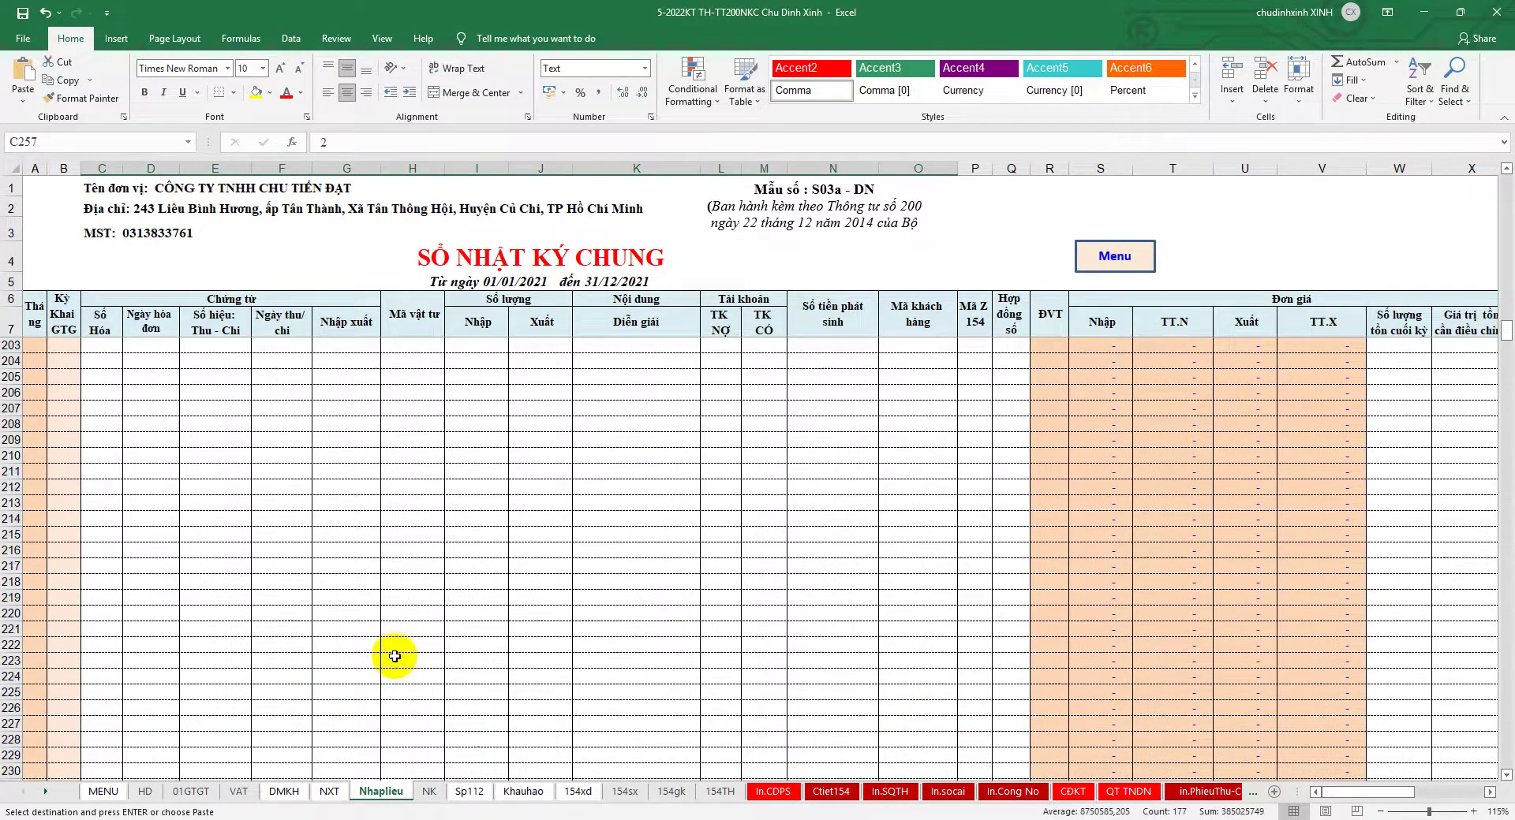
pyautogui.scroll(15, 395, 655)
pyautogui.scroll(-5, 395, 643)
pyautogui.scroll(-3, 395, 641)
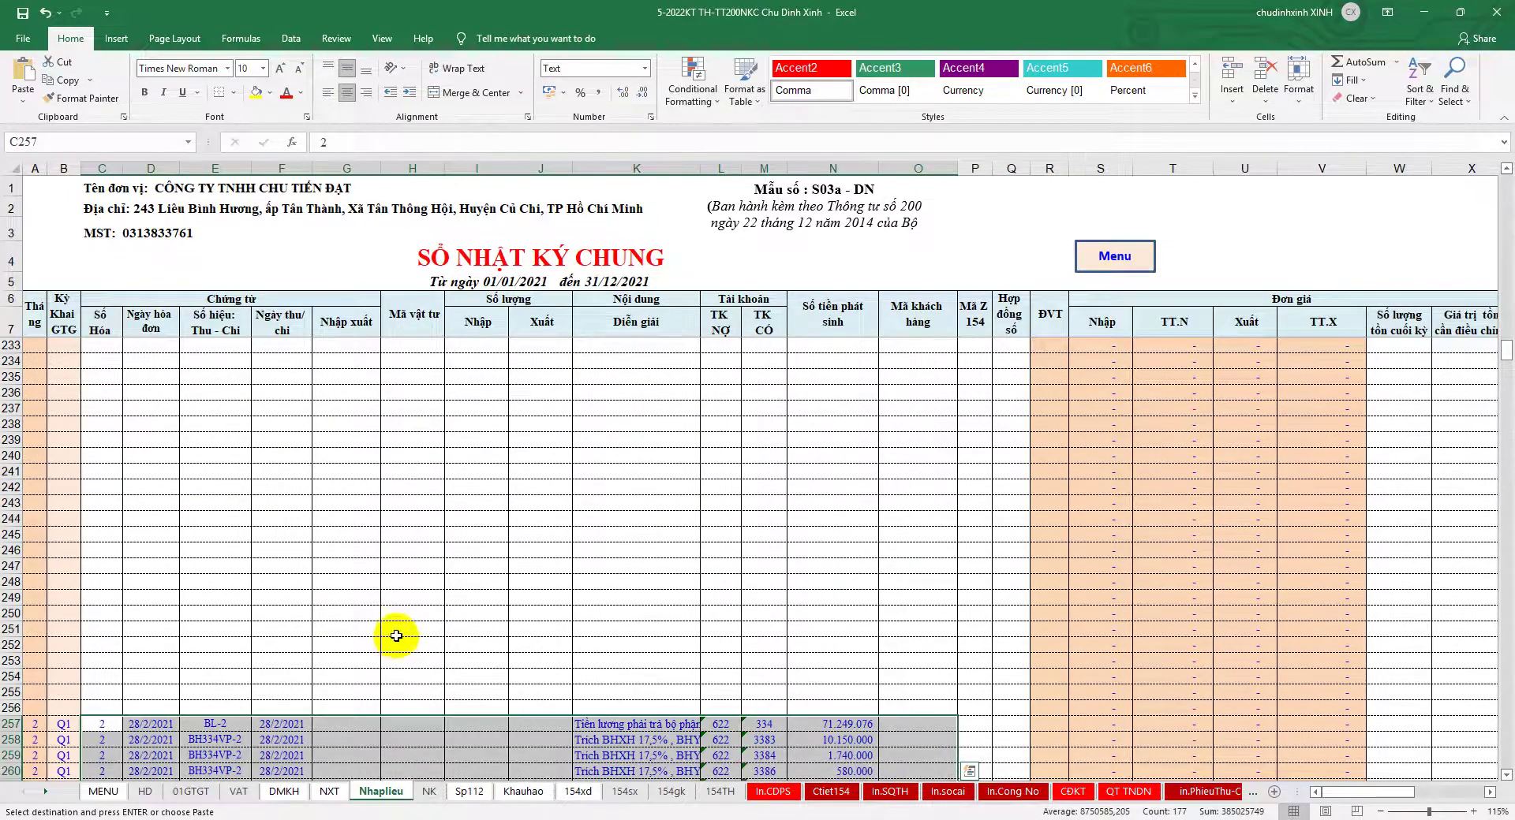
pyautogui.scroll(-1, 309, 534)
pyautogui.scroll(-8, 308, 534)
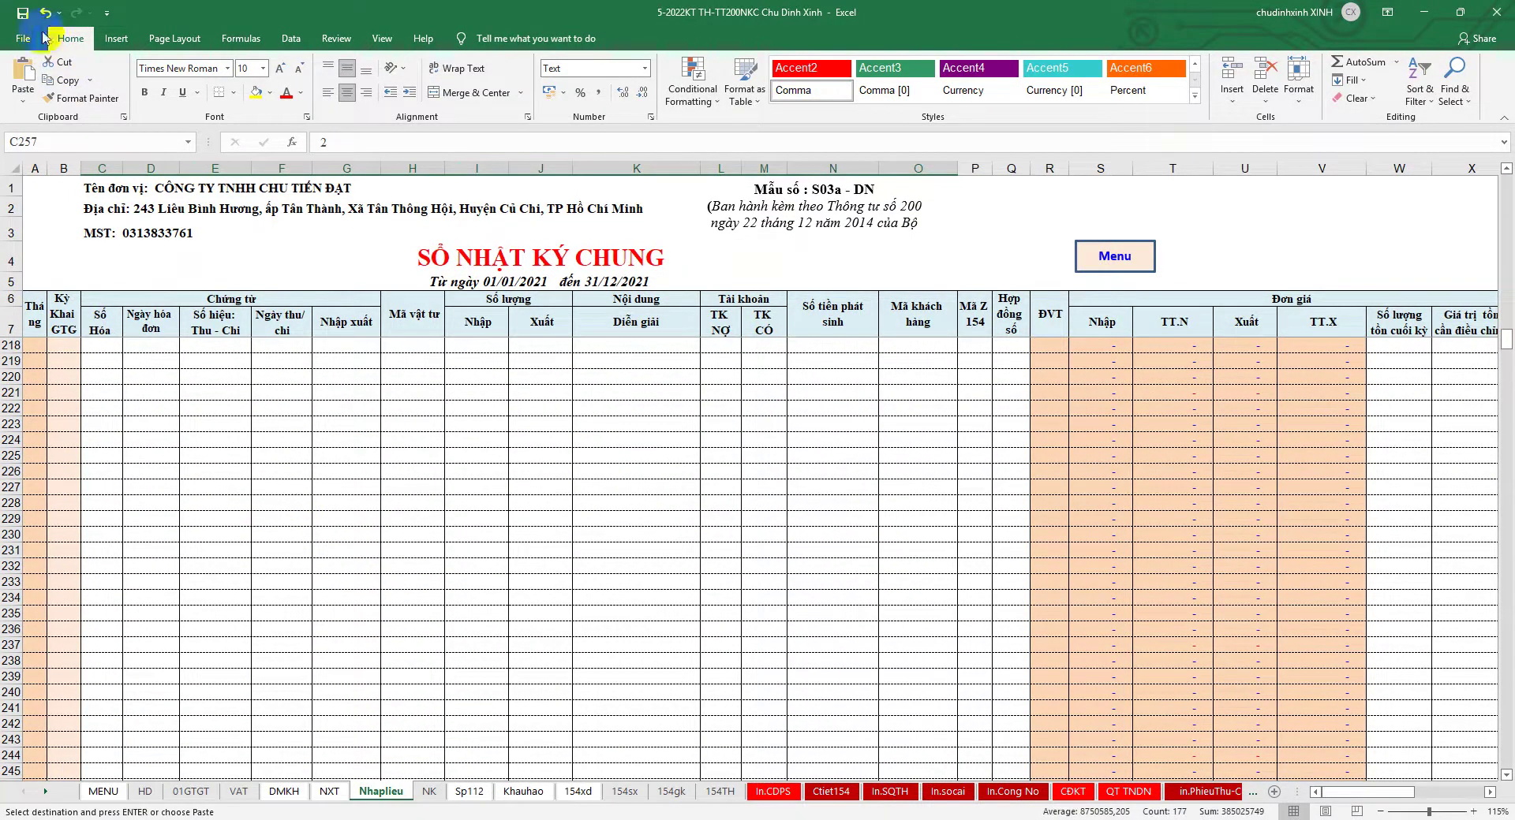
pyautogui.press('Escape')
pyautogui.scroll(4, 251, 483)
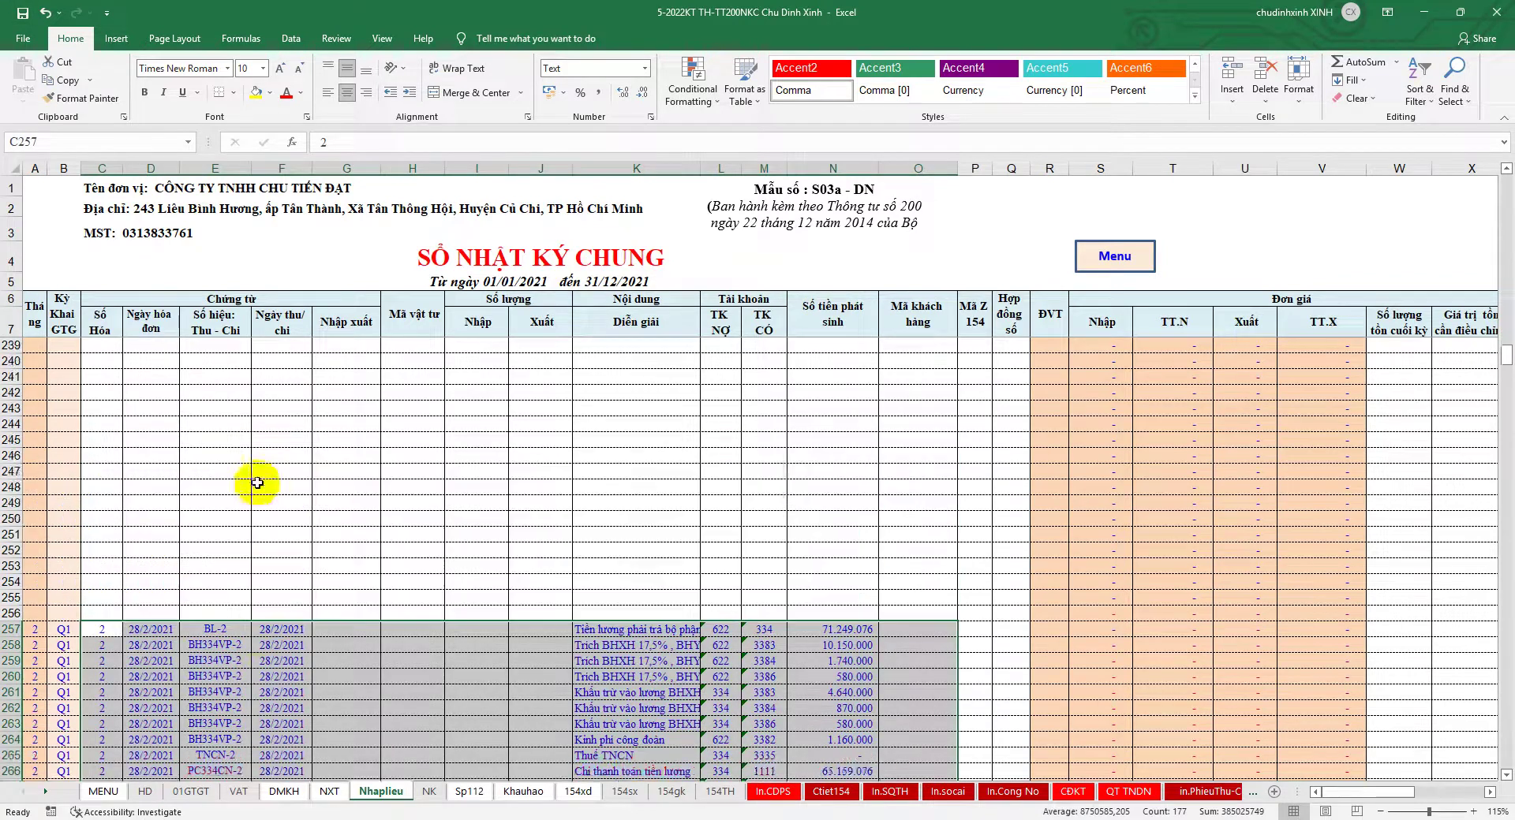
pyautogui.scroll(14, 254, 481)
pyautogui.scroll(-1, 280, 472)
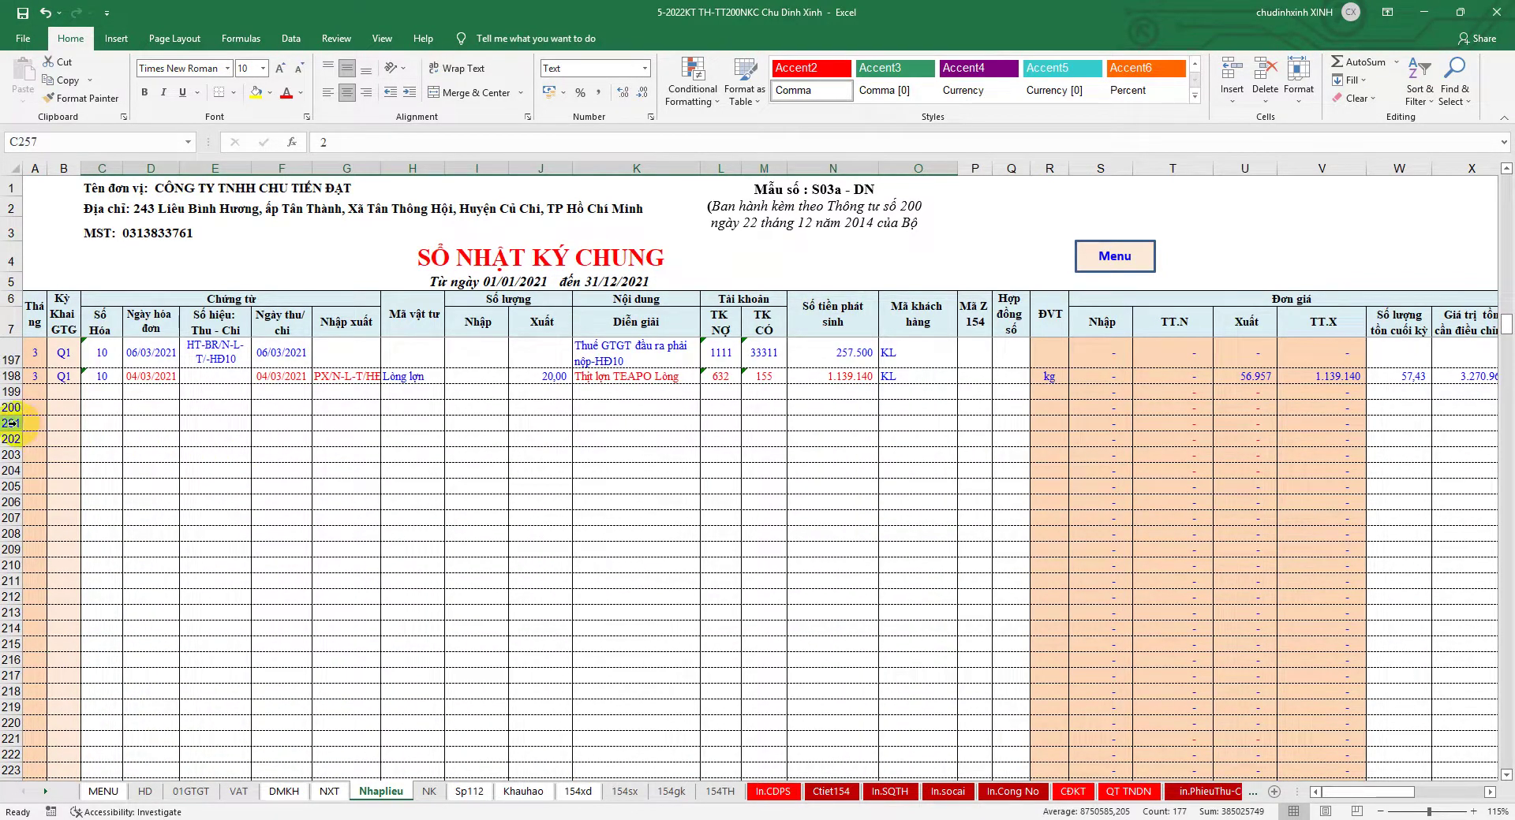
# Copy blank rows 201–213 and insert them as copied cells at row 214.
pyautogui.moveTo(11, 423); pyautogui.dragTo(12, 613)
pyautogui.hotkey('ctrl', 'c')
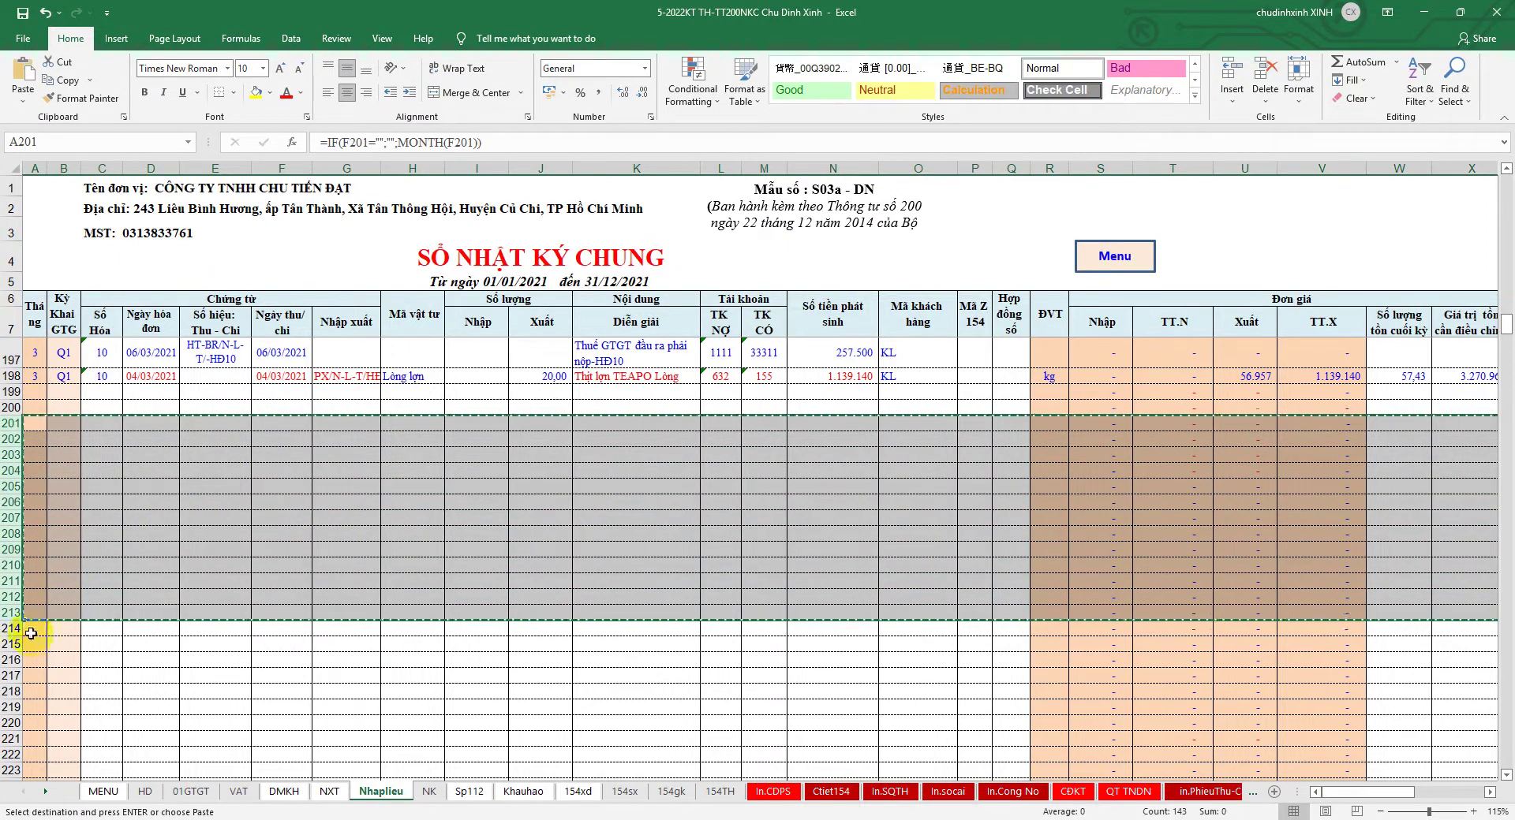
pyautogui.rightClick(32, 633)
pyautogui.click(129, 499)
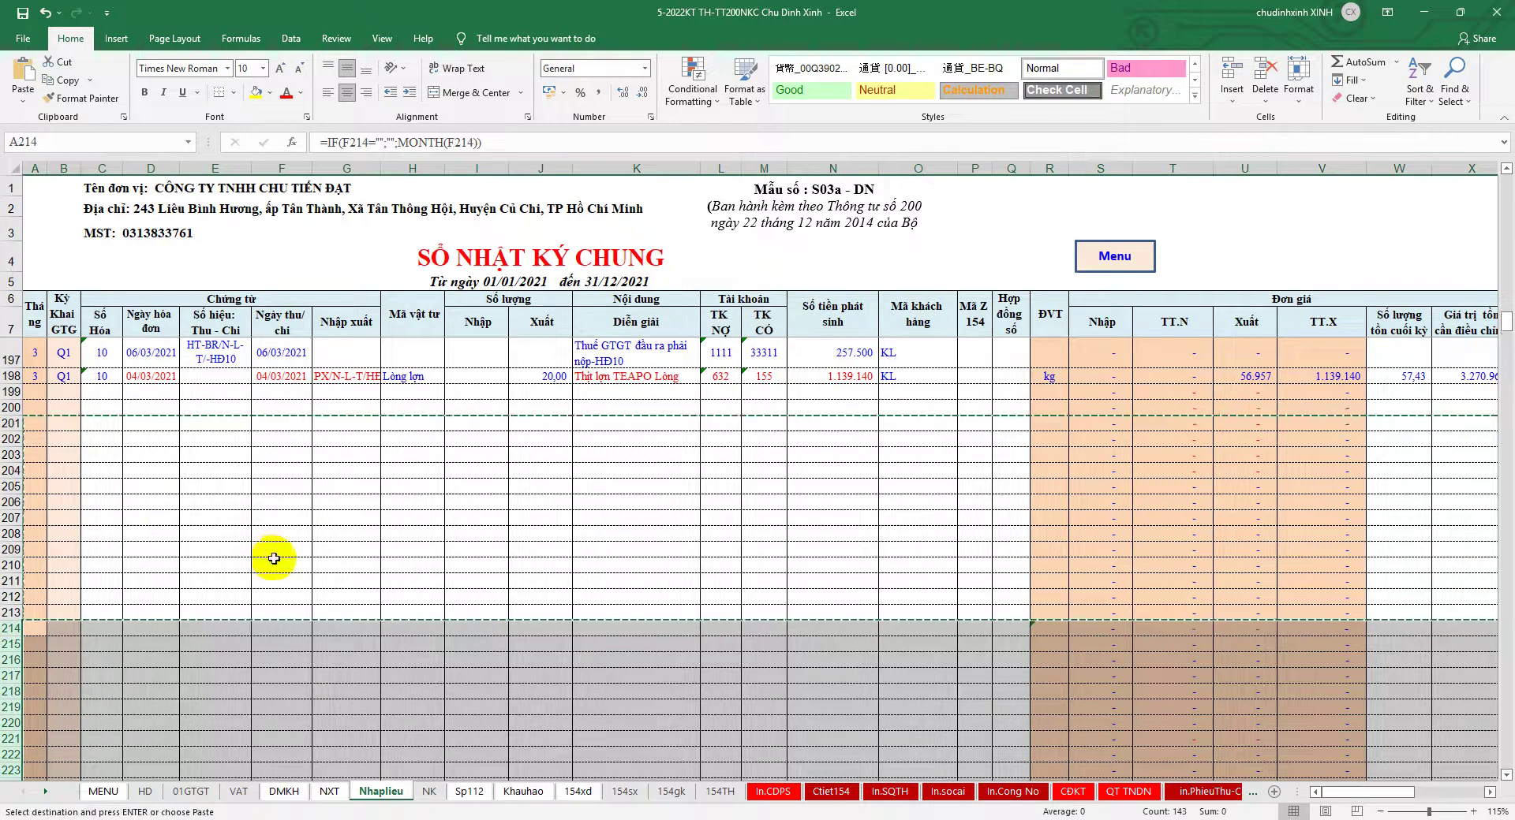
pyautogui.click(347, 819)
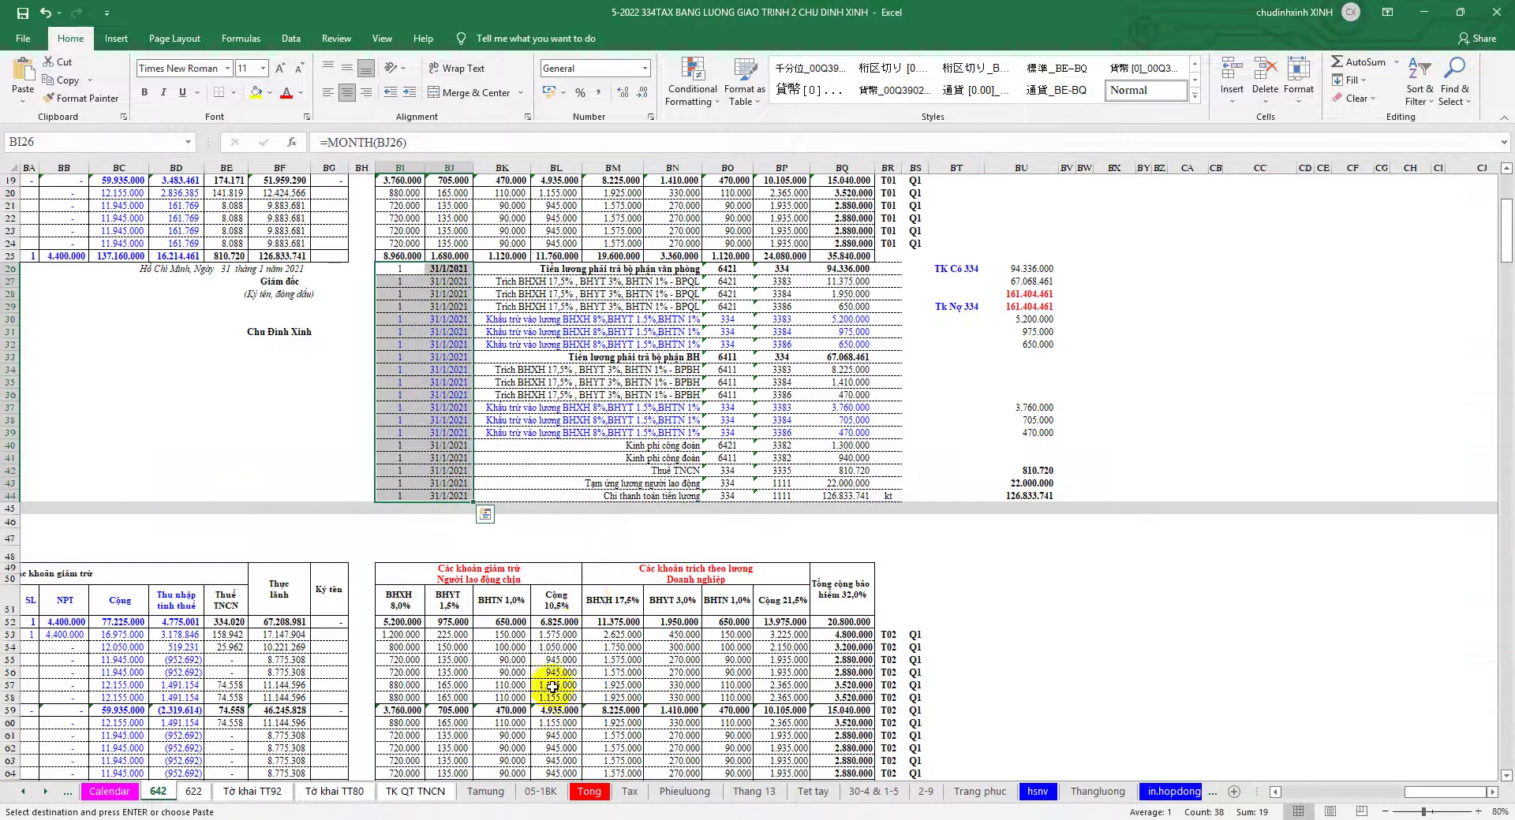
# Copy the document numbers and dates BI26:BJ44 into Nhaplieu starting at C203.
pyautogui.rightClick(443, 299)
pyautogui.click(485, 341)
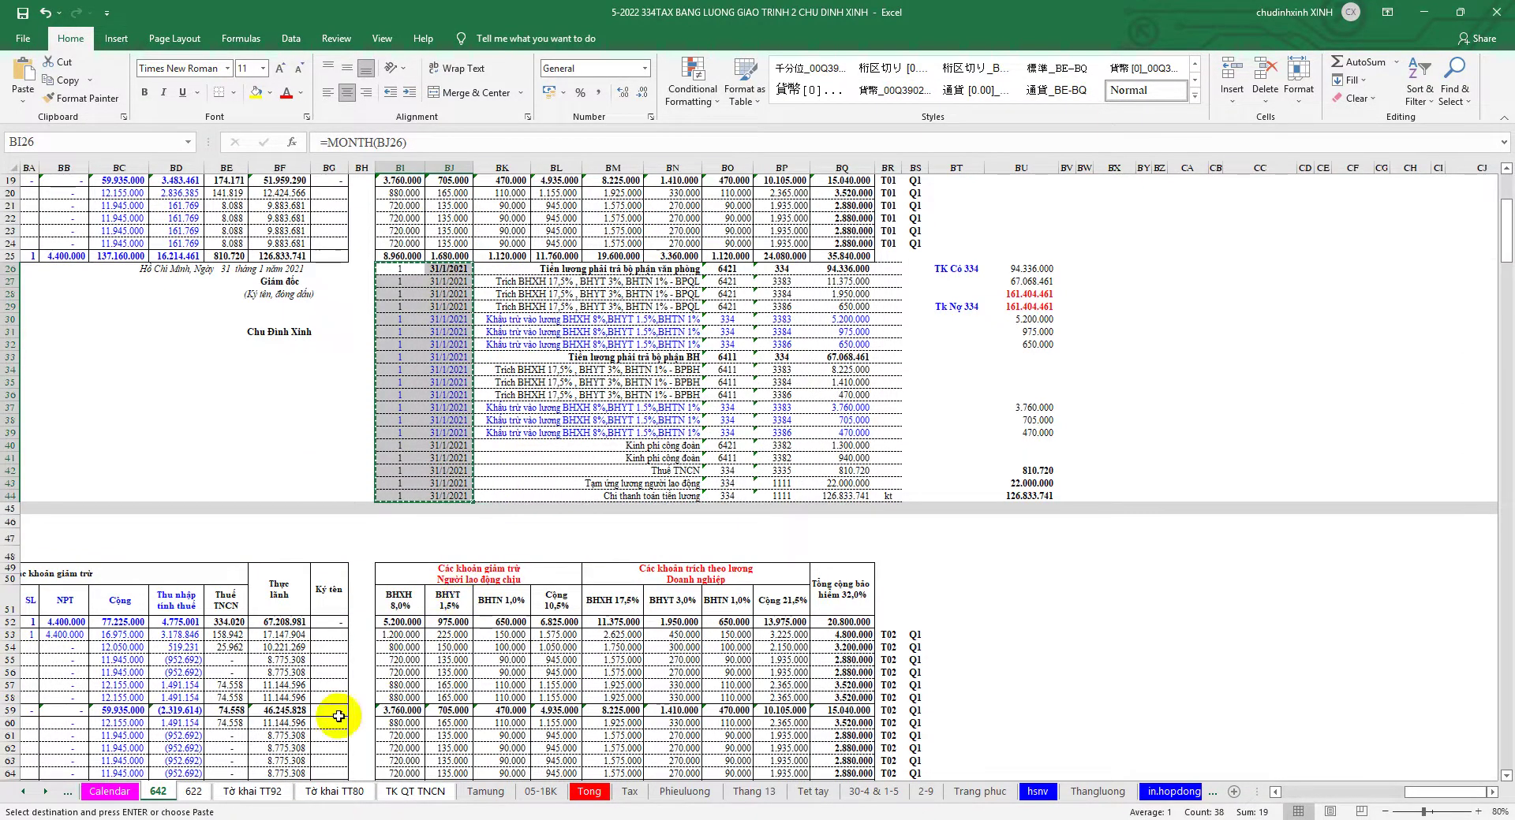
pyautogui.hotkey('ctrl', 'Tab')
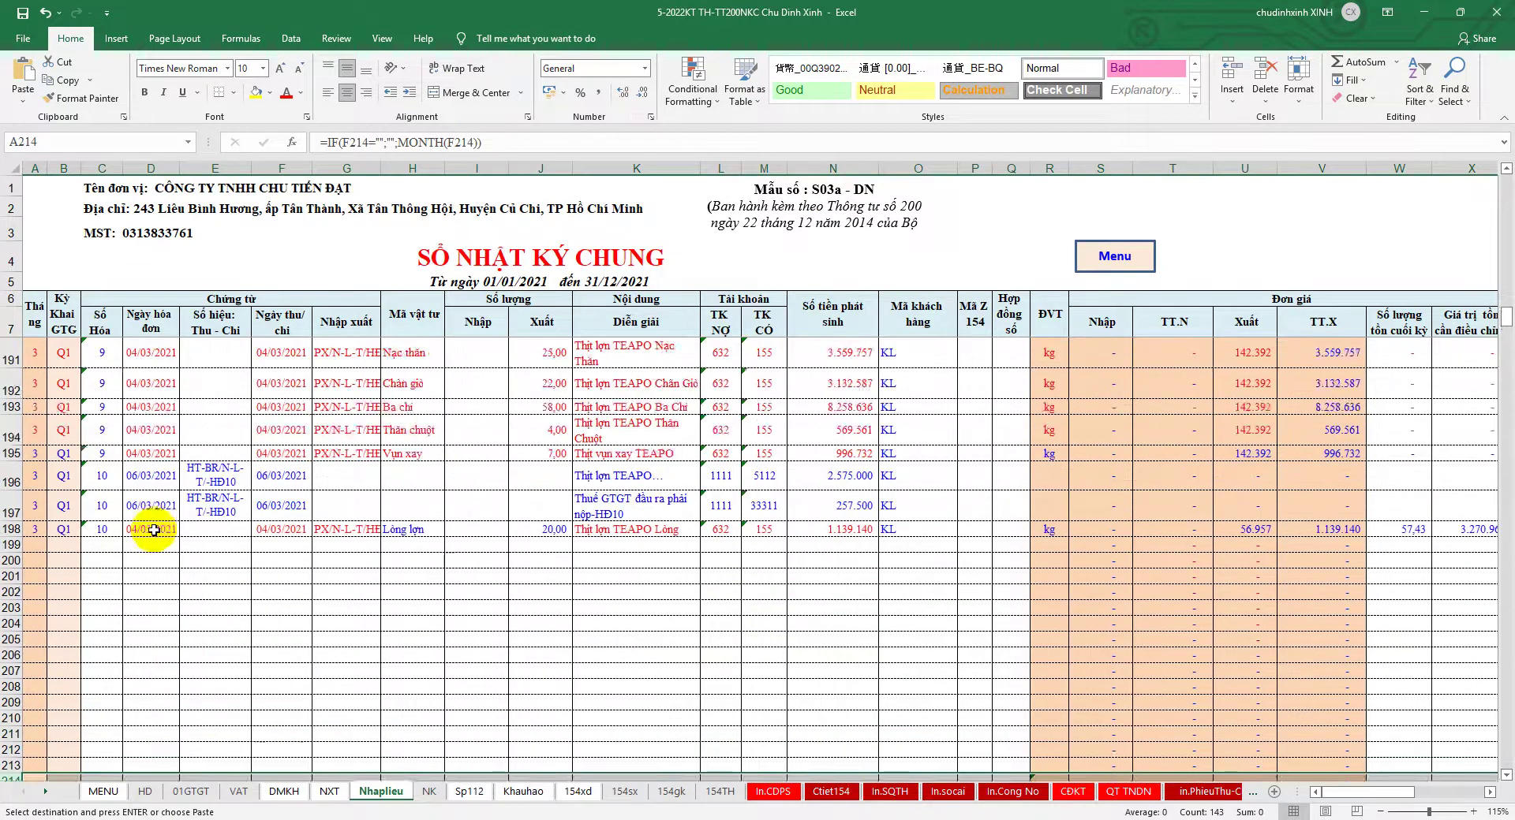
pyautogui.scroll(6, 124, 453)
pyautogui.scroll(-3, 123, 474)
pyautogui.click(105, 452)
pyautogui.rightClick(104, 452)
pyautogui.click(213, 517)
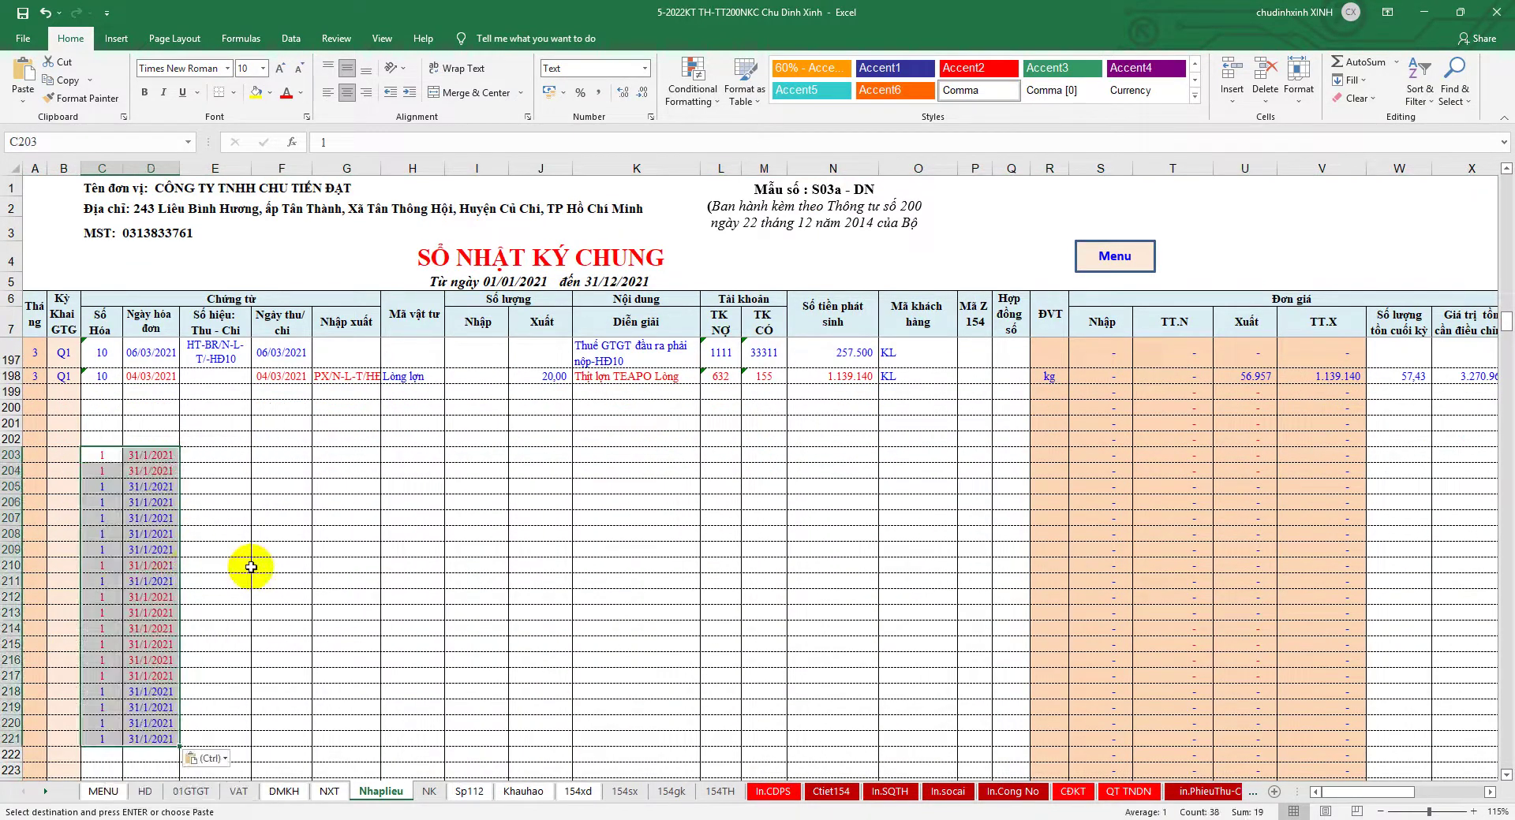
# Enter =D203 in F203 and fill it down to F221, then return to the salary workbook.
pyautogui.click(291, 454)
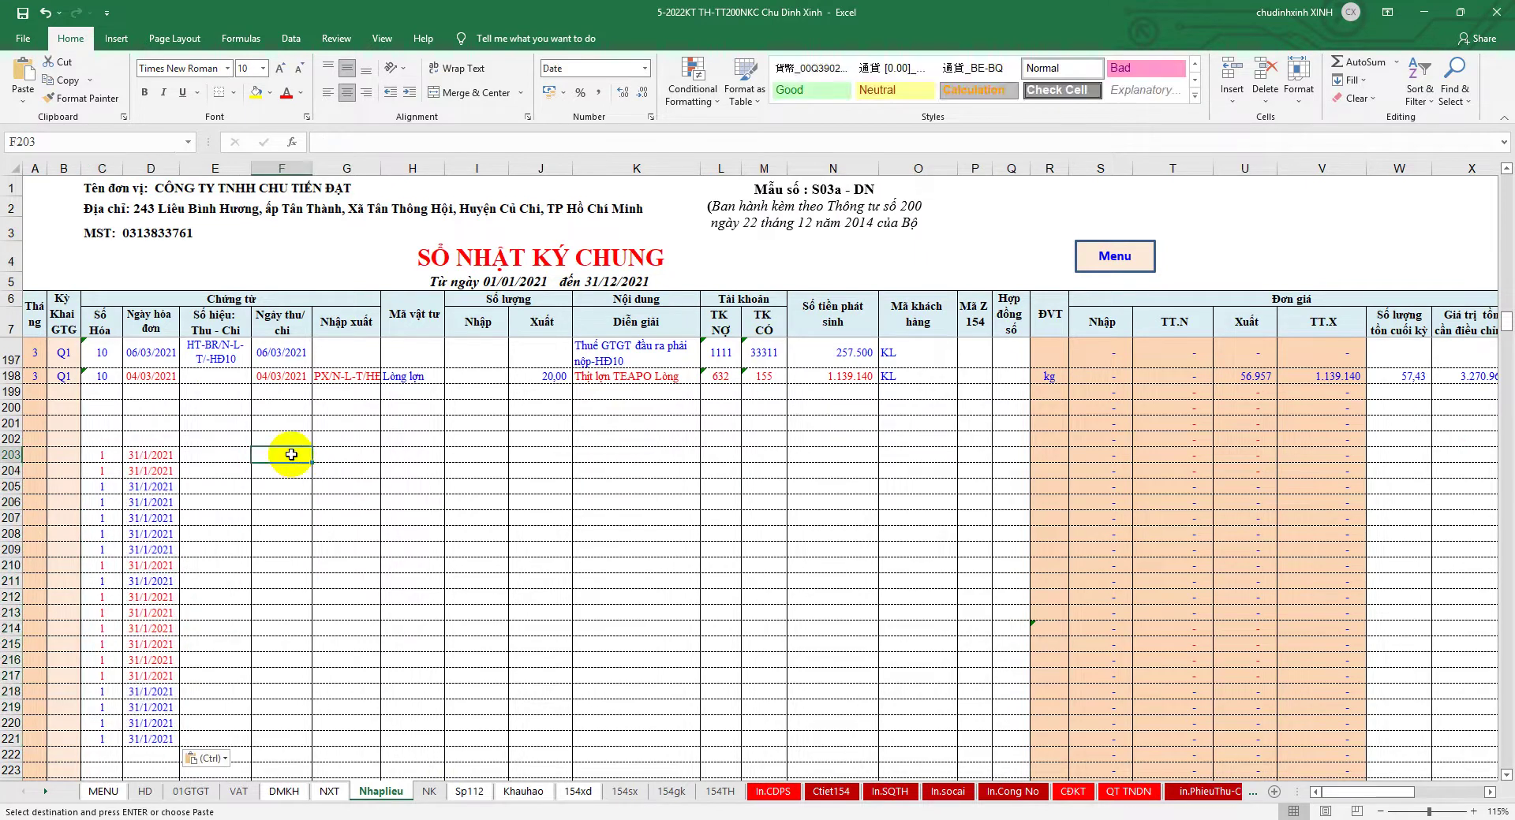
pyautogui.write('=')
pyautogui.click(142, 455)
pyautogui.hotkey('ctrl', 'Return')
pyautogui.moveTo(310, 461); pyautogui.dragTo(280, 739)
pyautogui.scroll(-3, 291, 646)
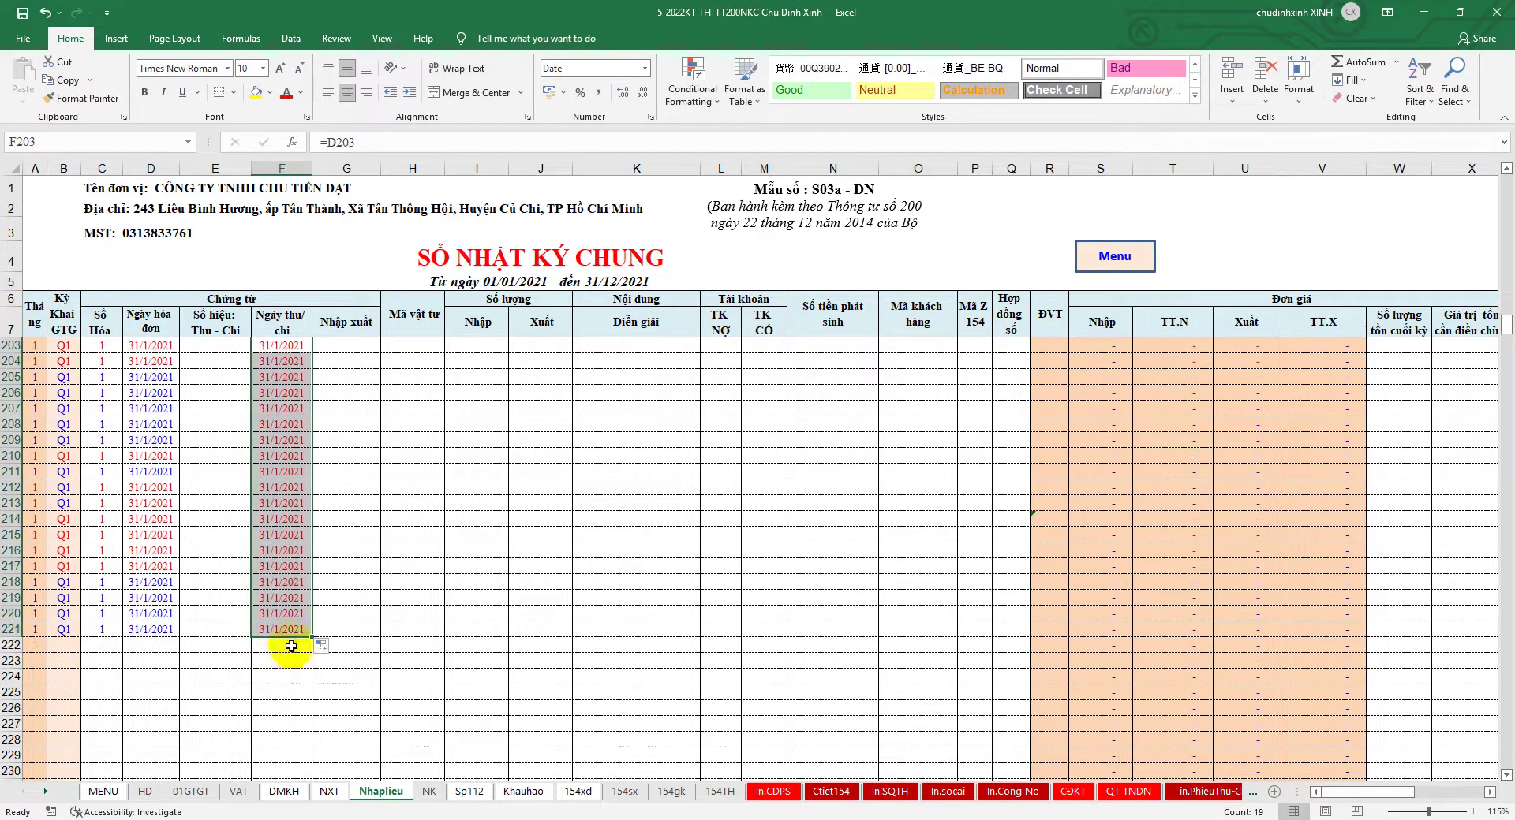
pyautogui.click(374, 818)
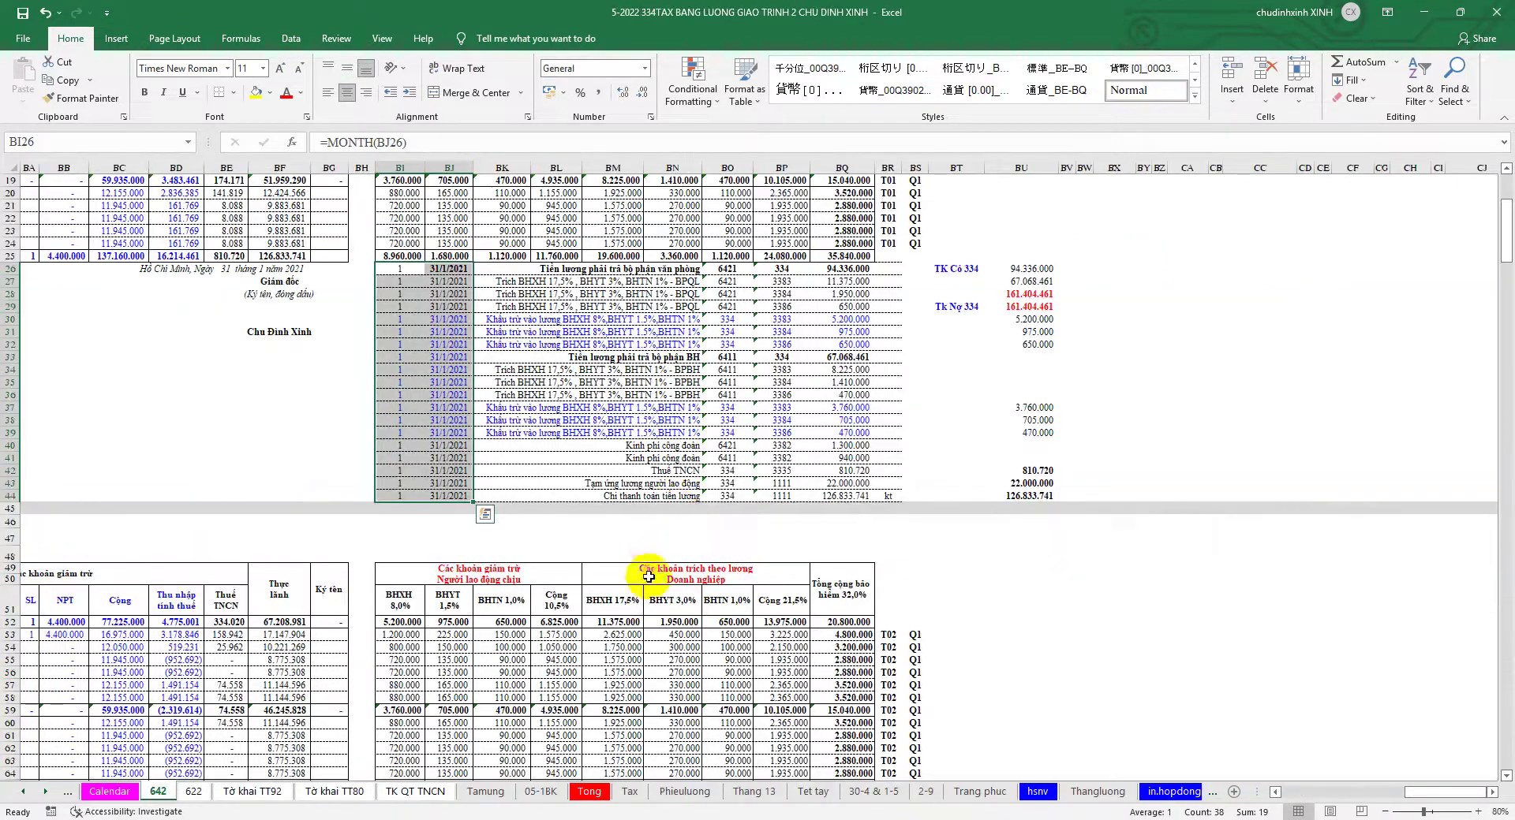
# Copy the entries' descriptions, accounts and amounts BN26:BQ44 and paste them at Nhaplieu K203.
pyautogui.scroll(1, 688, 323)
pyautogui.moveTo(684, 305); pyautogui.dragTo(848, 533)
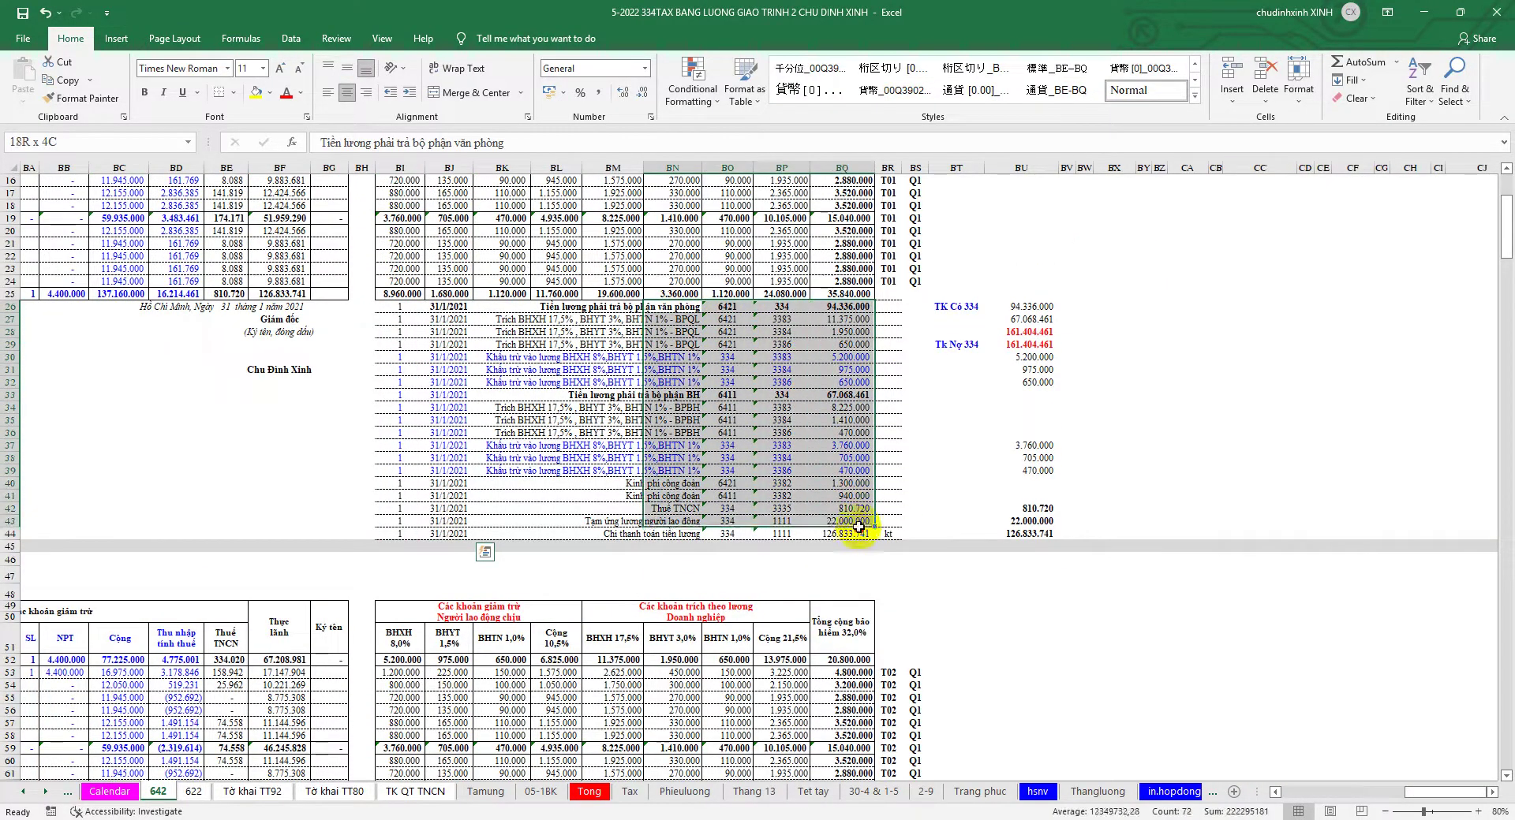
pyautogui.rightClick(786, 342)
pyautogui.click(817, 368)
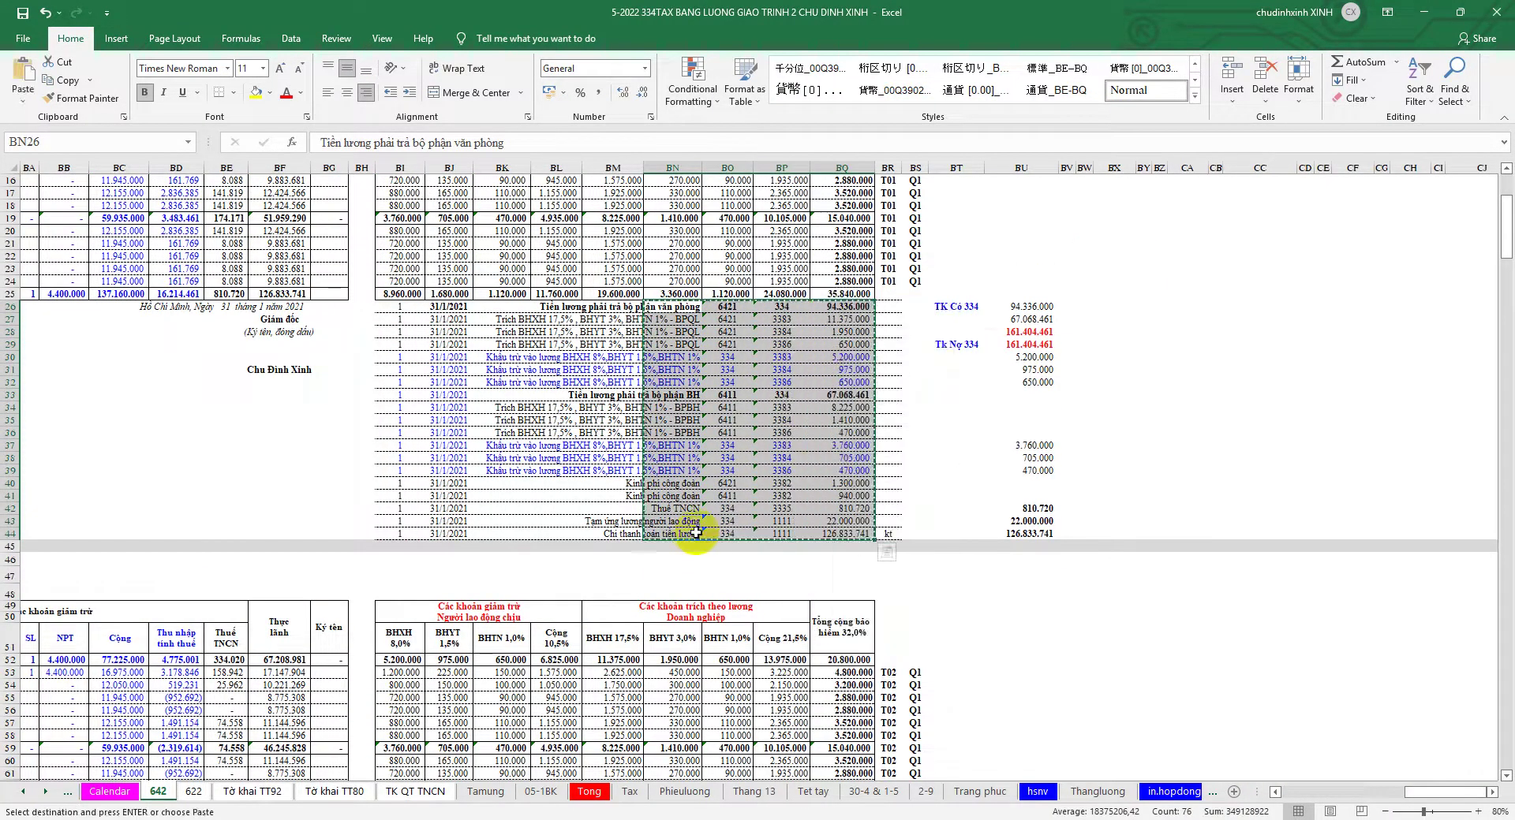
pyautogui.click(363, 816)
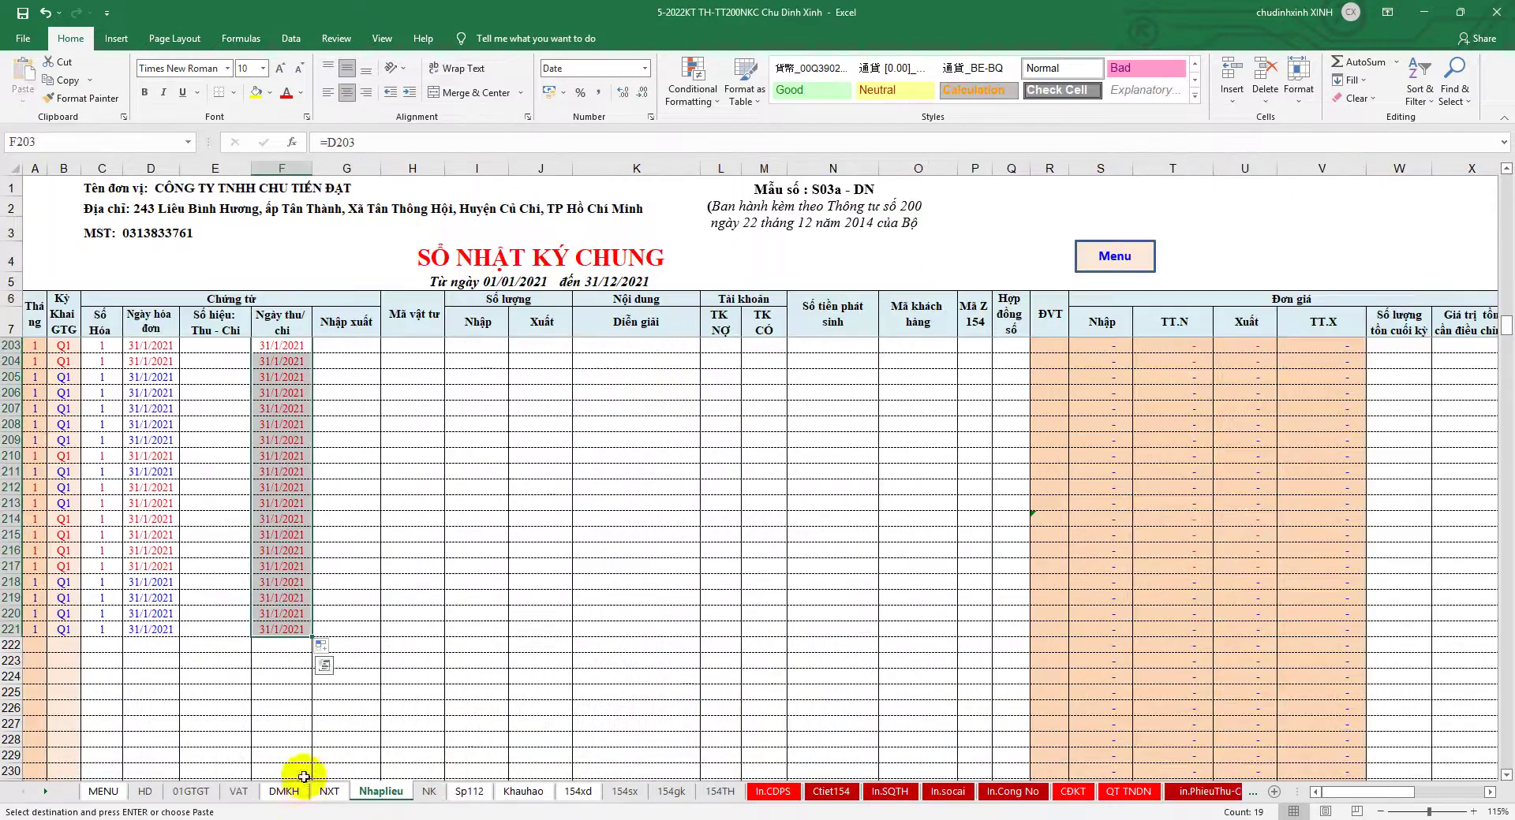
pyautogui.scroll(1, 568, 536)
pyautogui.click(598, 454)
pyautogui.rightClick(598, 455)
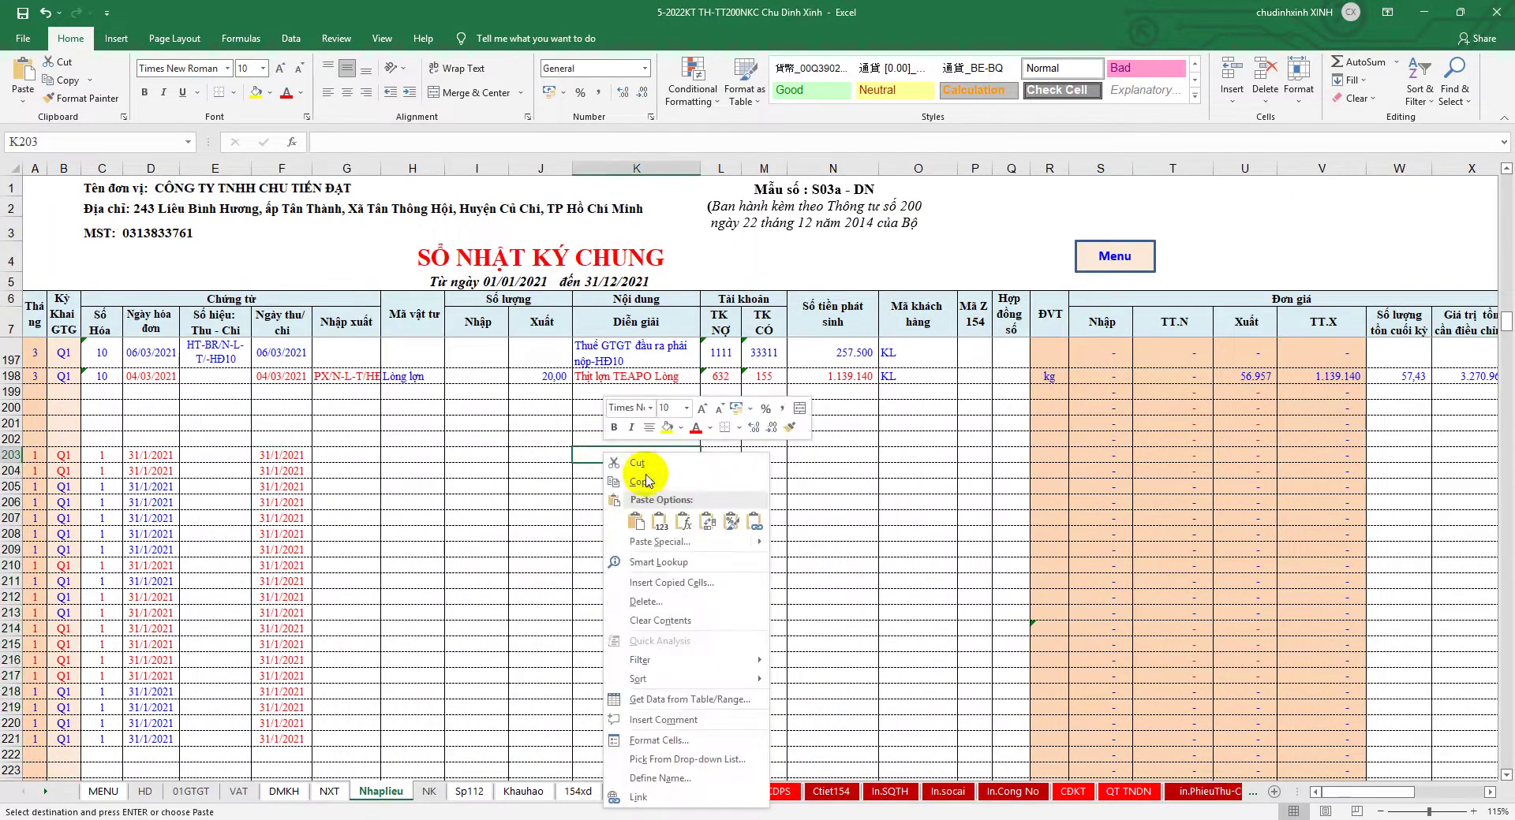
pyautogui.click(659, 518)
# Open the In.CDPS trial balance to confirm account 334 shows 340.287.308.
pyautogui.scroll(-2, 699, 571)
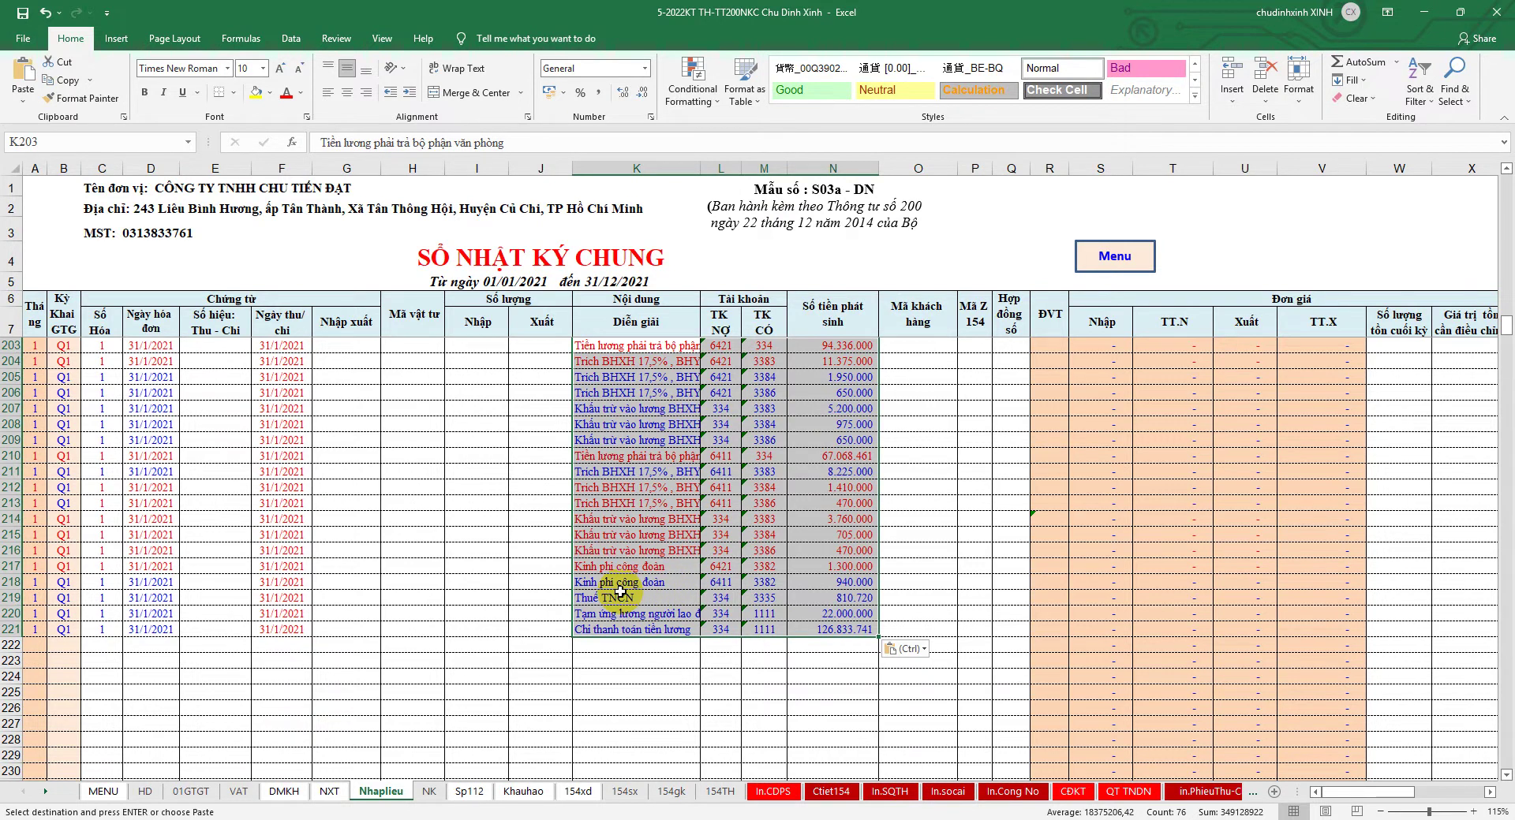
pyautogui.scroll(1, 620, 592)
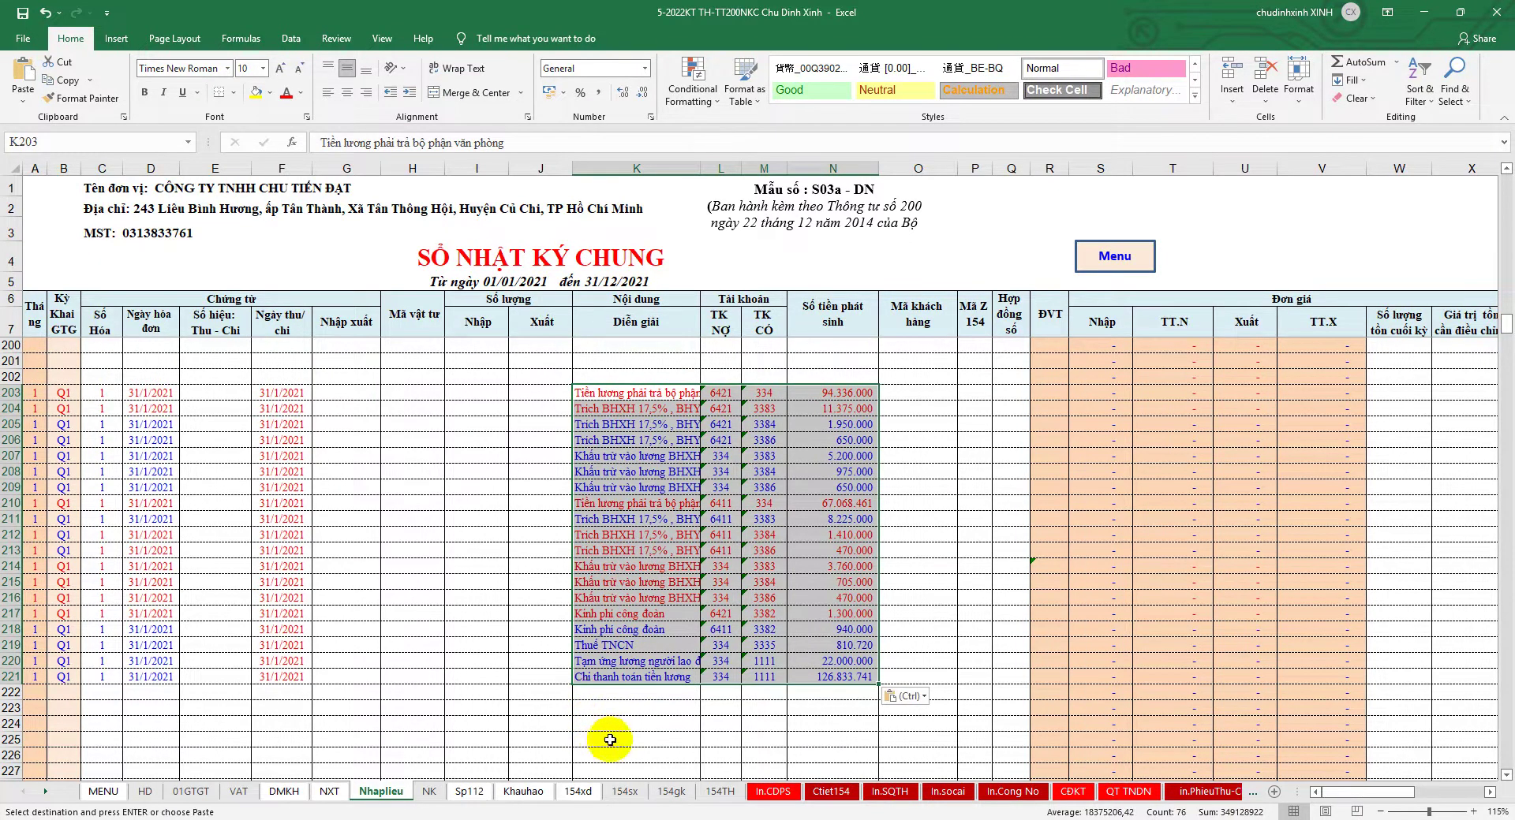
pyautogui.click(773, 791)
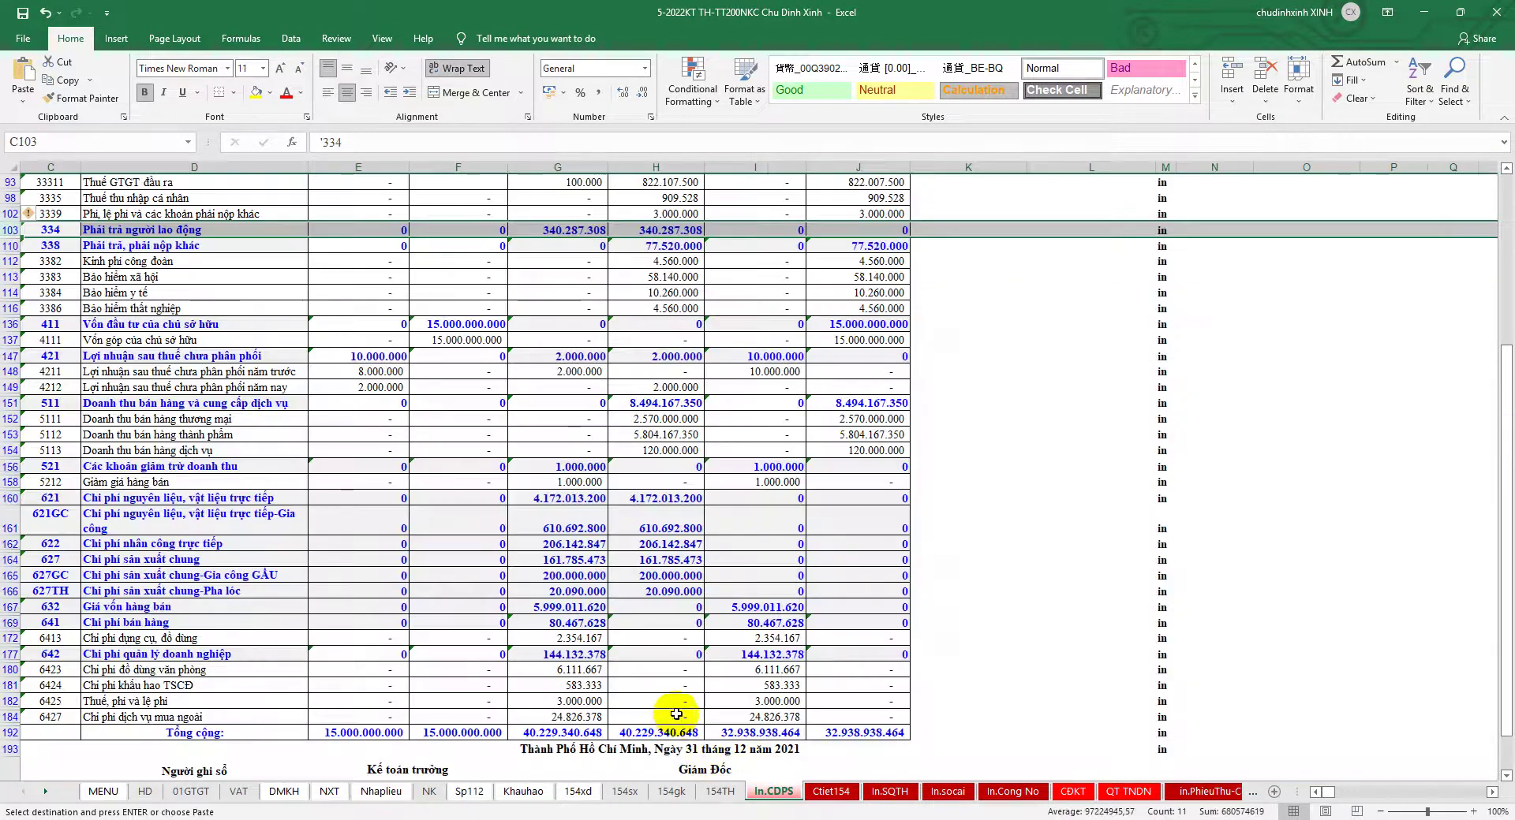
# Review the trial balance difference check row E196:J196 on In.CDPS.
pyautogui.scroll(1, 677, 714)
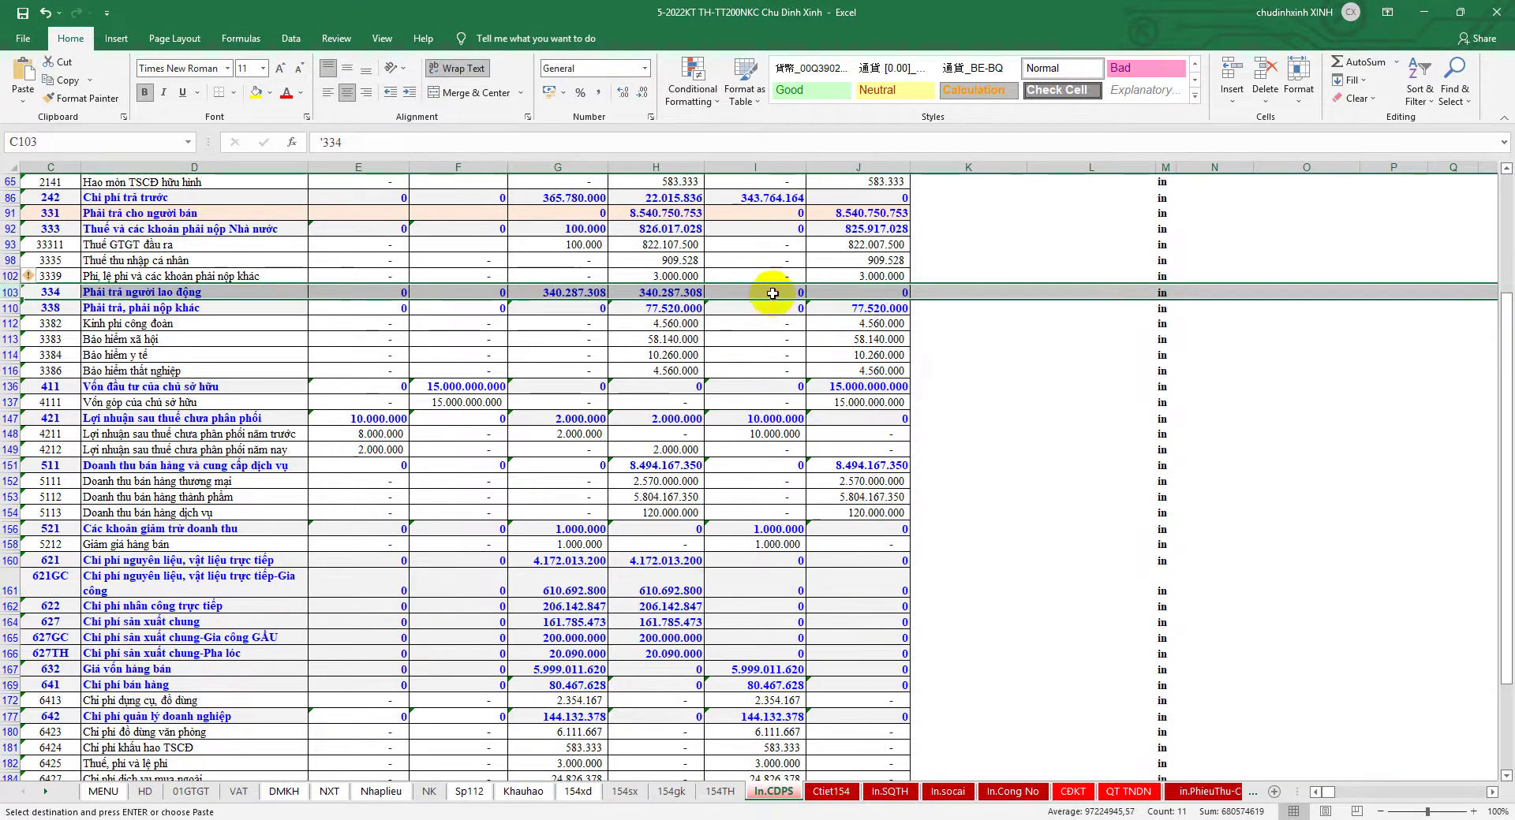
pyautogui.click(381, 791)
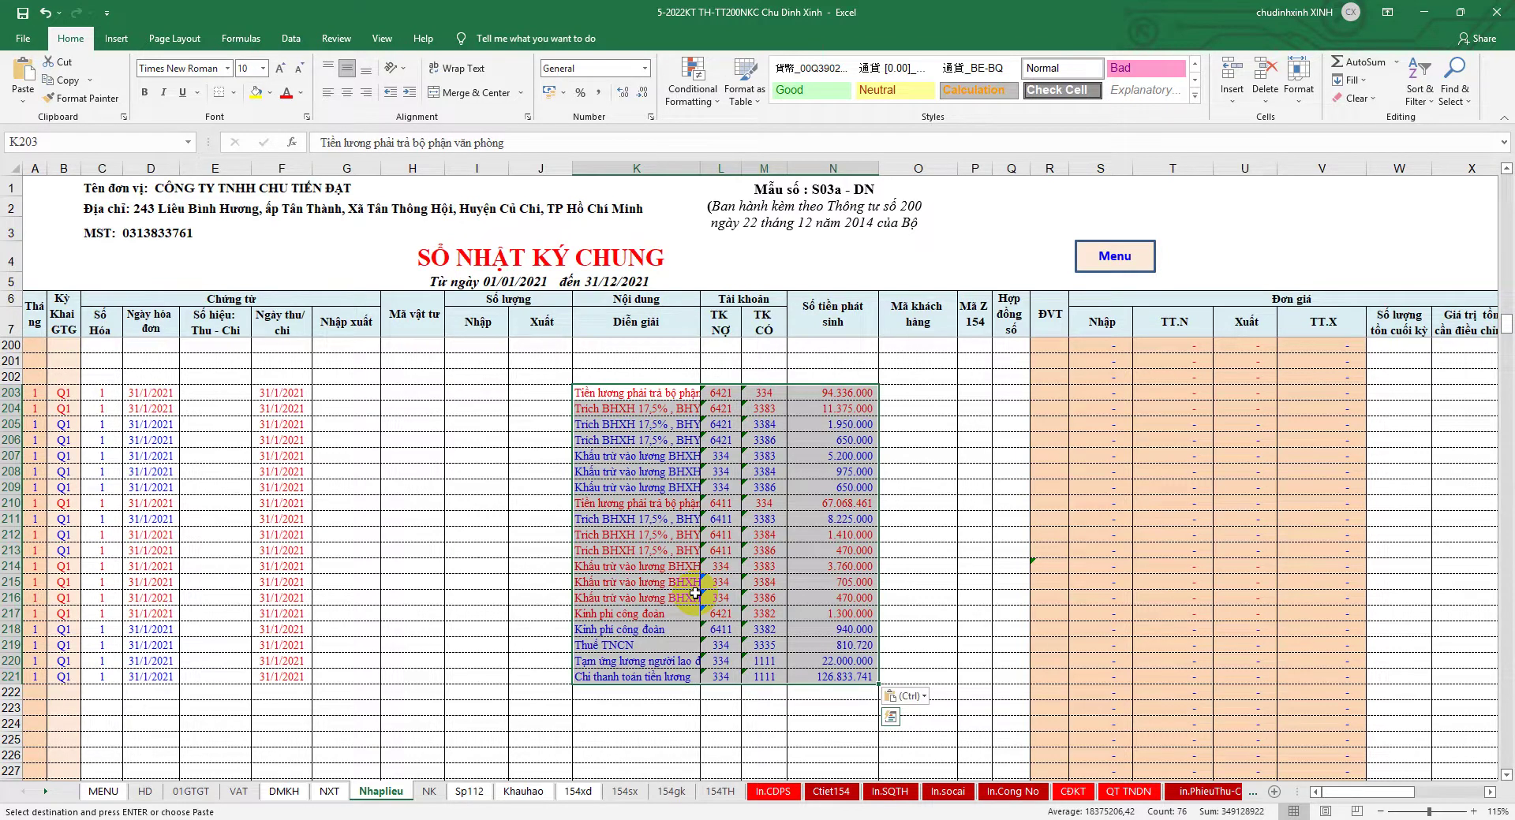
pyautogui.click(773, 791)
pyautogui.scroll(-8, 661, 711)
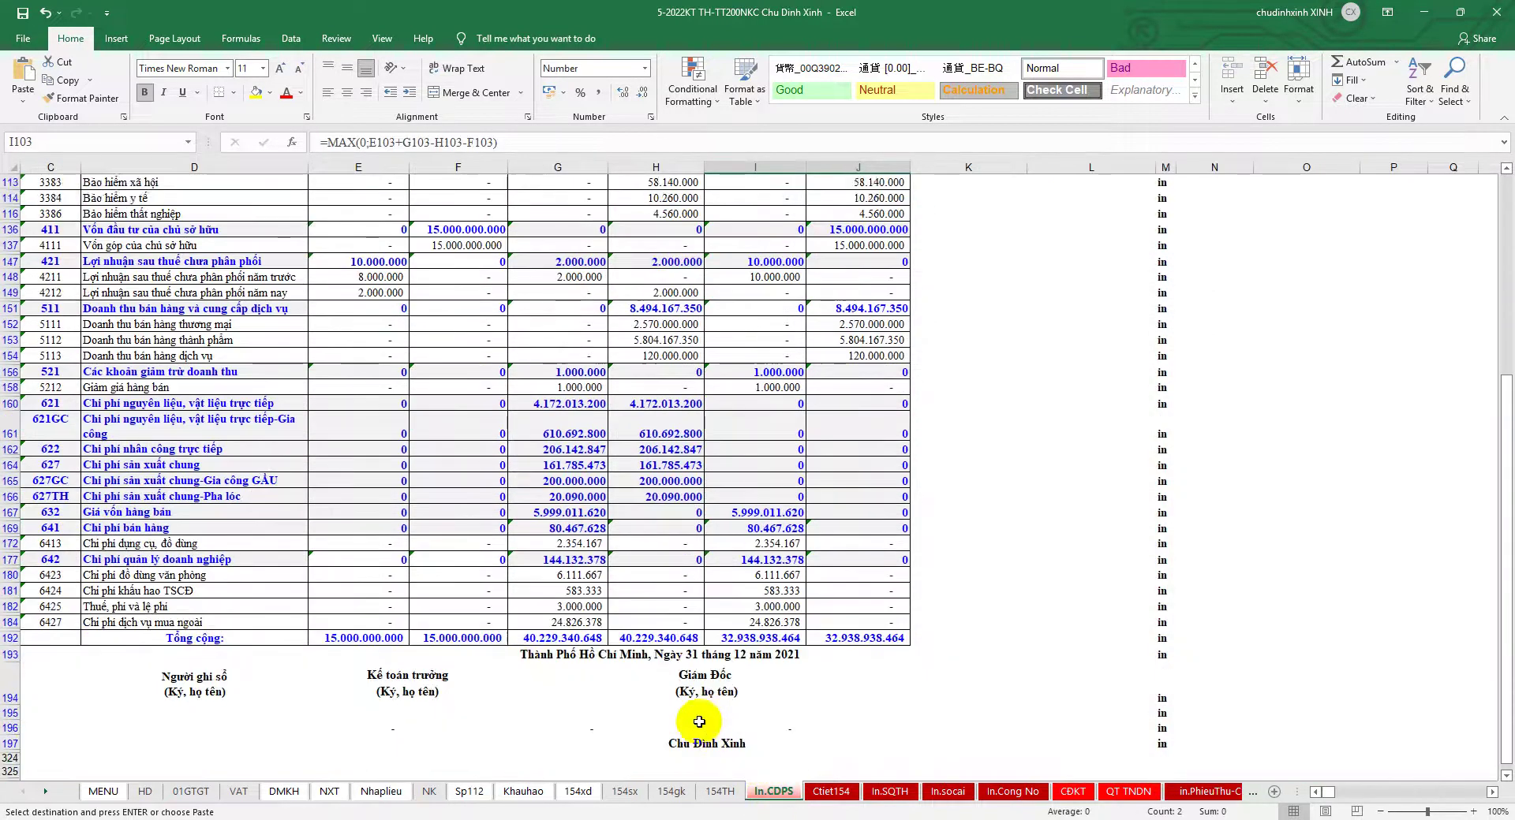
pyautogui.moveTo(398, 651); pyautogui.dragTo(831, 655)
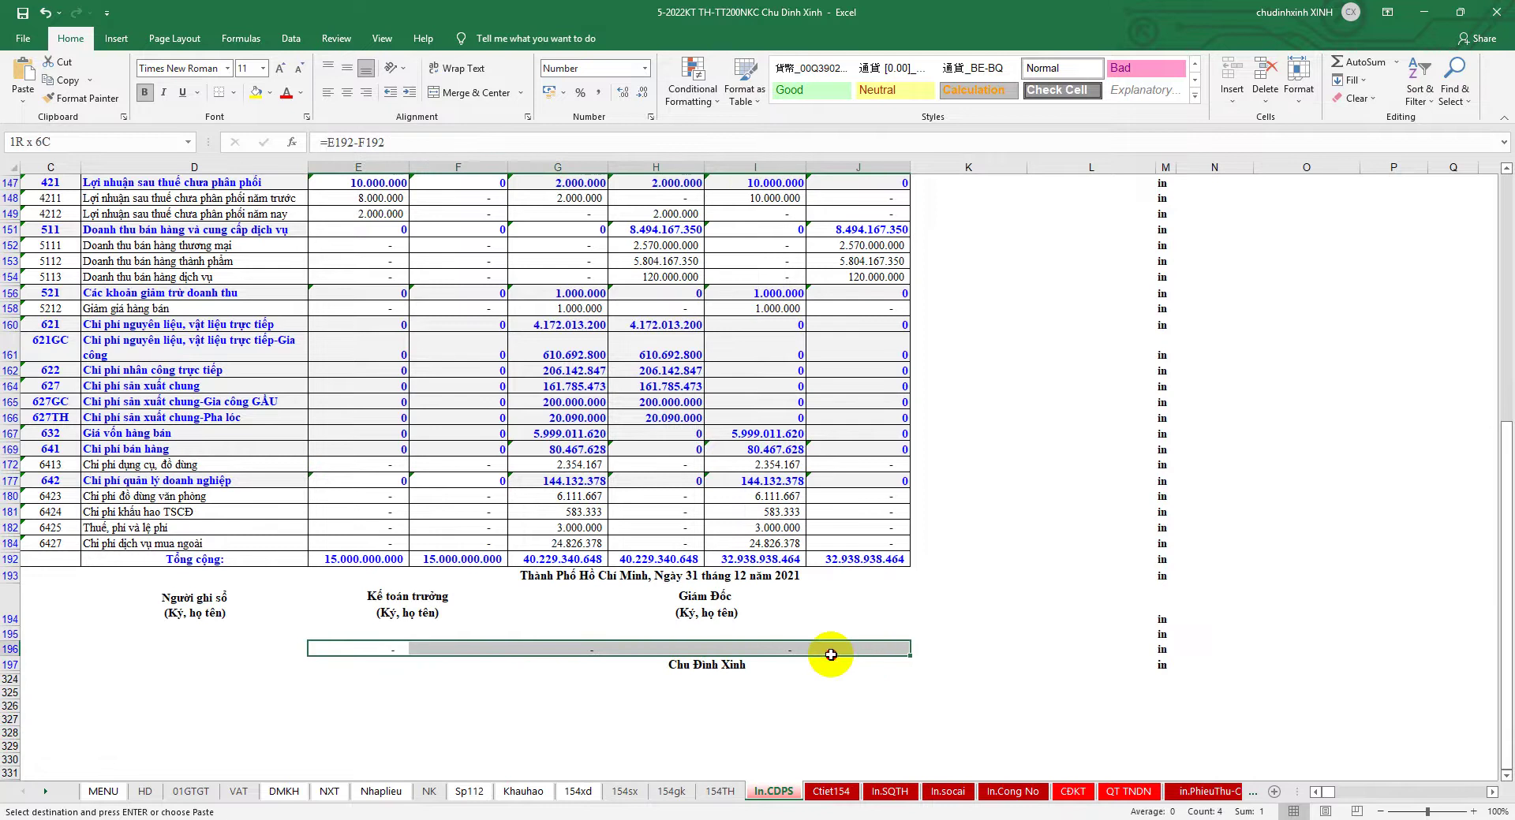
# Try account 3341 in M203, check In.CDPS, then undo back to 334.
pyautogui.click(381, 791)
pyautogui.doubleClick(766, 395)
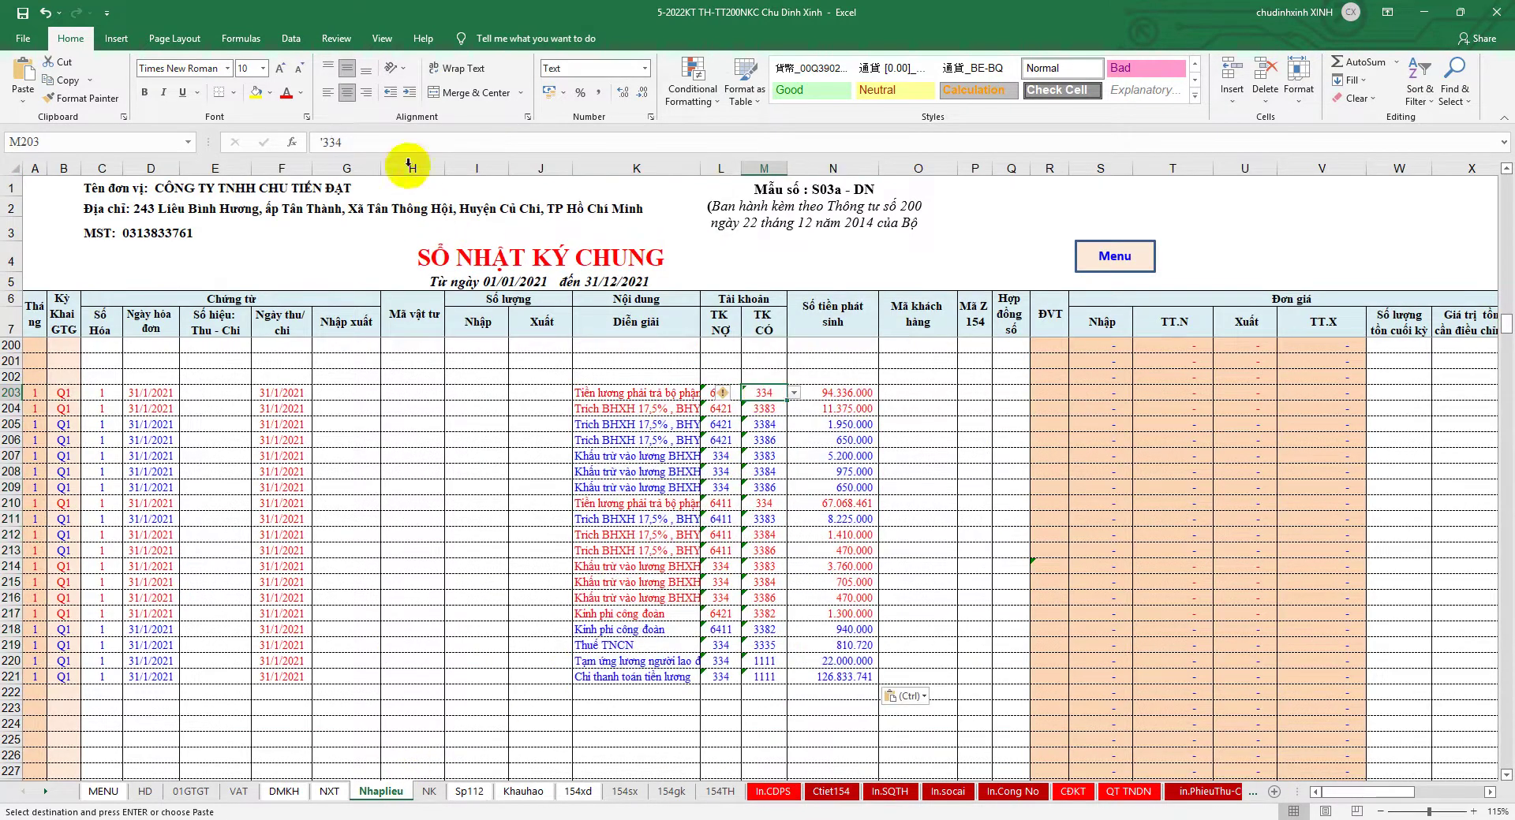
pyautogui.write('1')
pyautogui.click(800, 563)
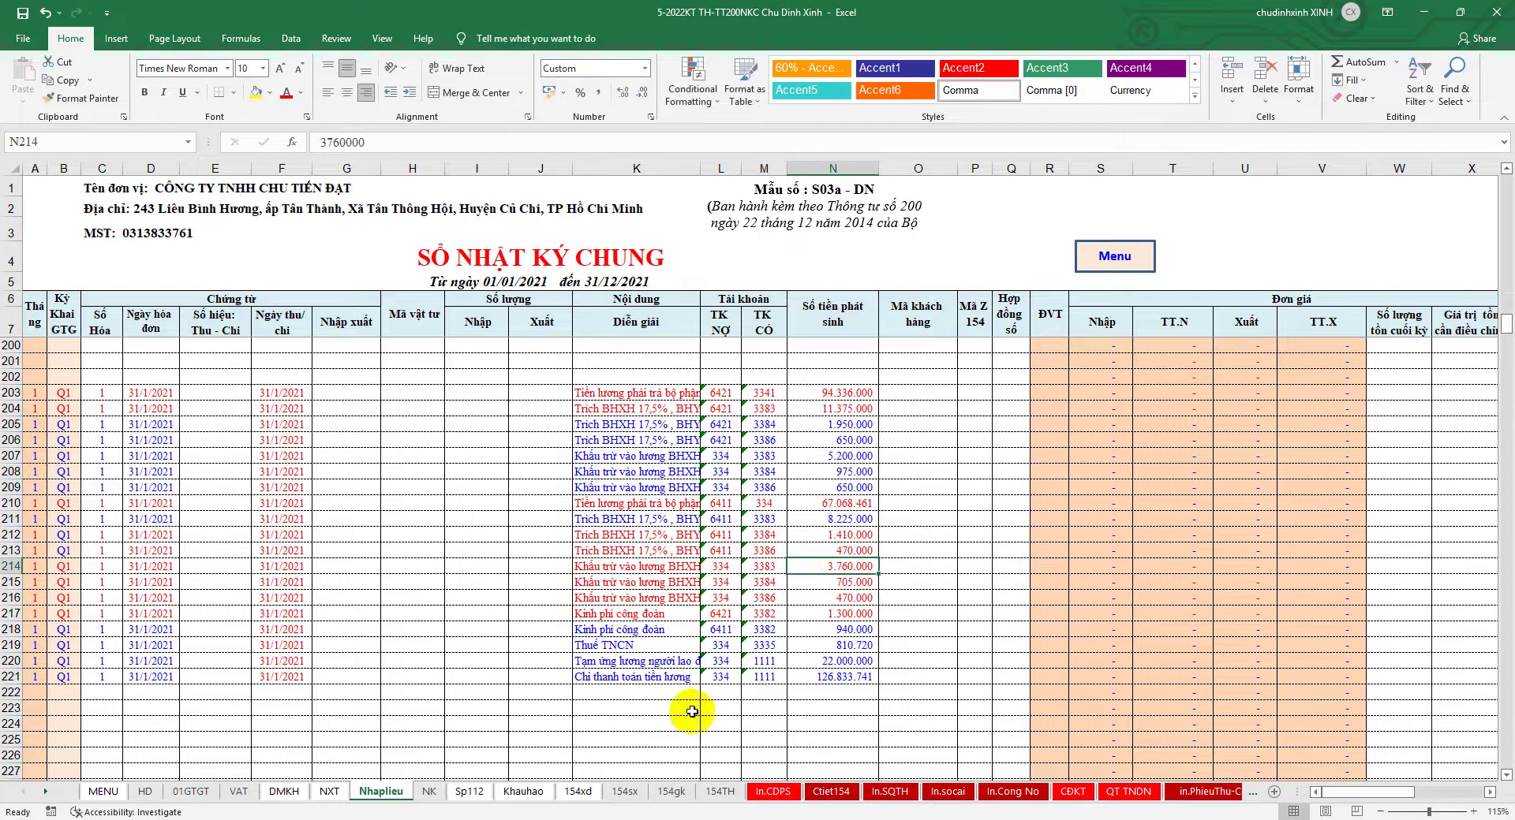
pyautogui.click(773, 792)
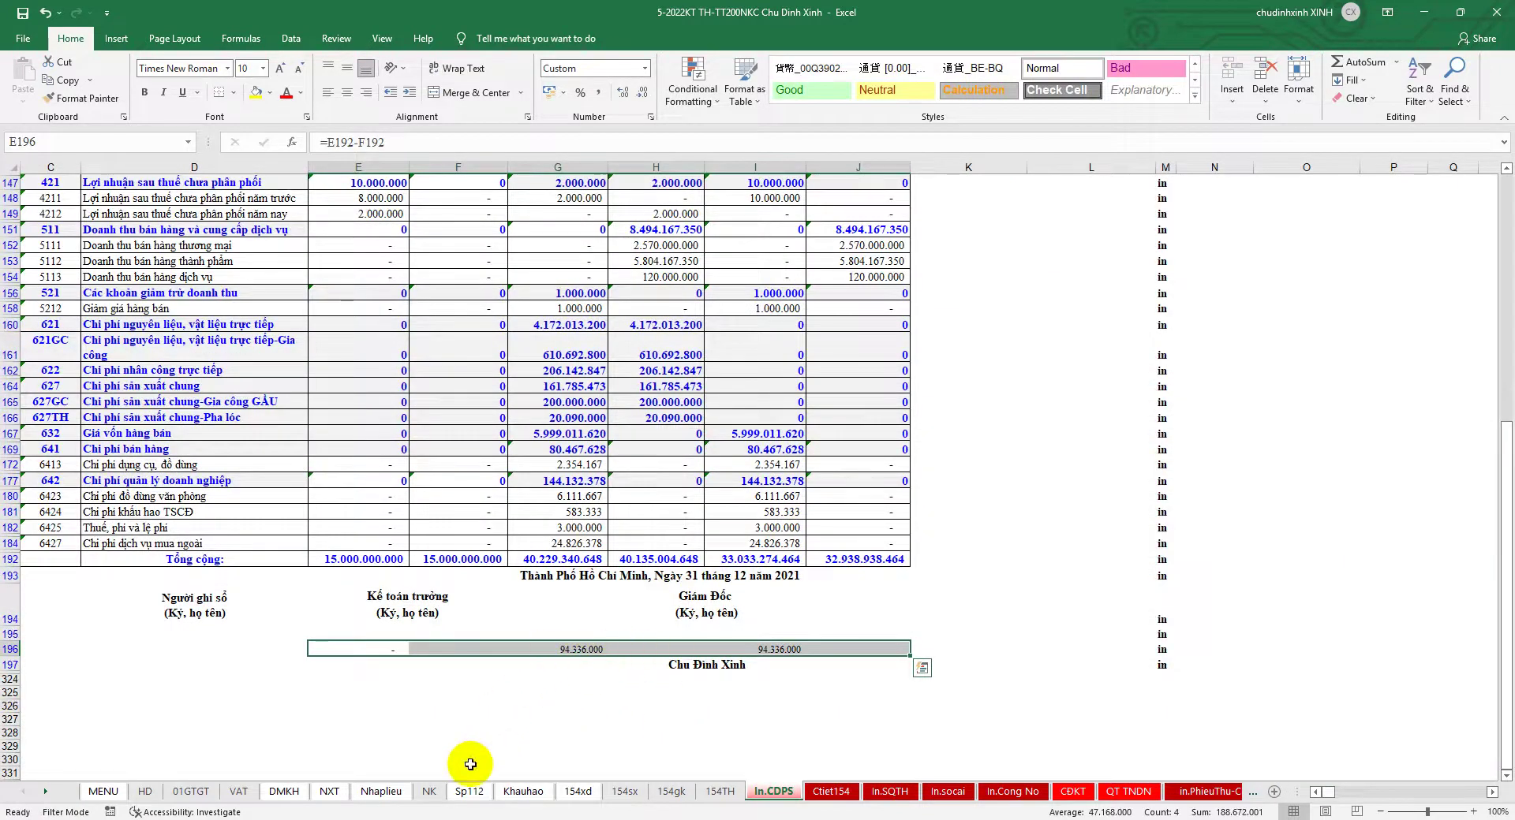
pyautogui.click(380, 792)
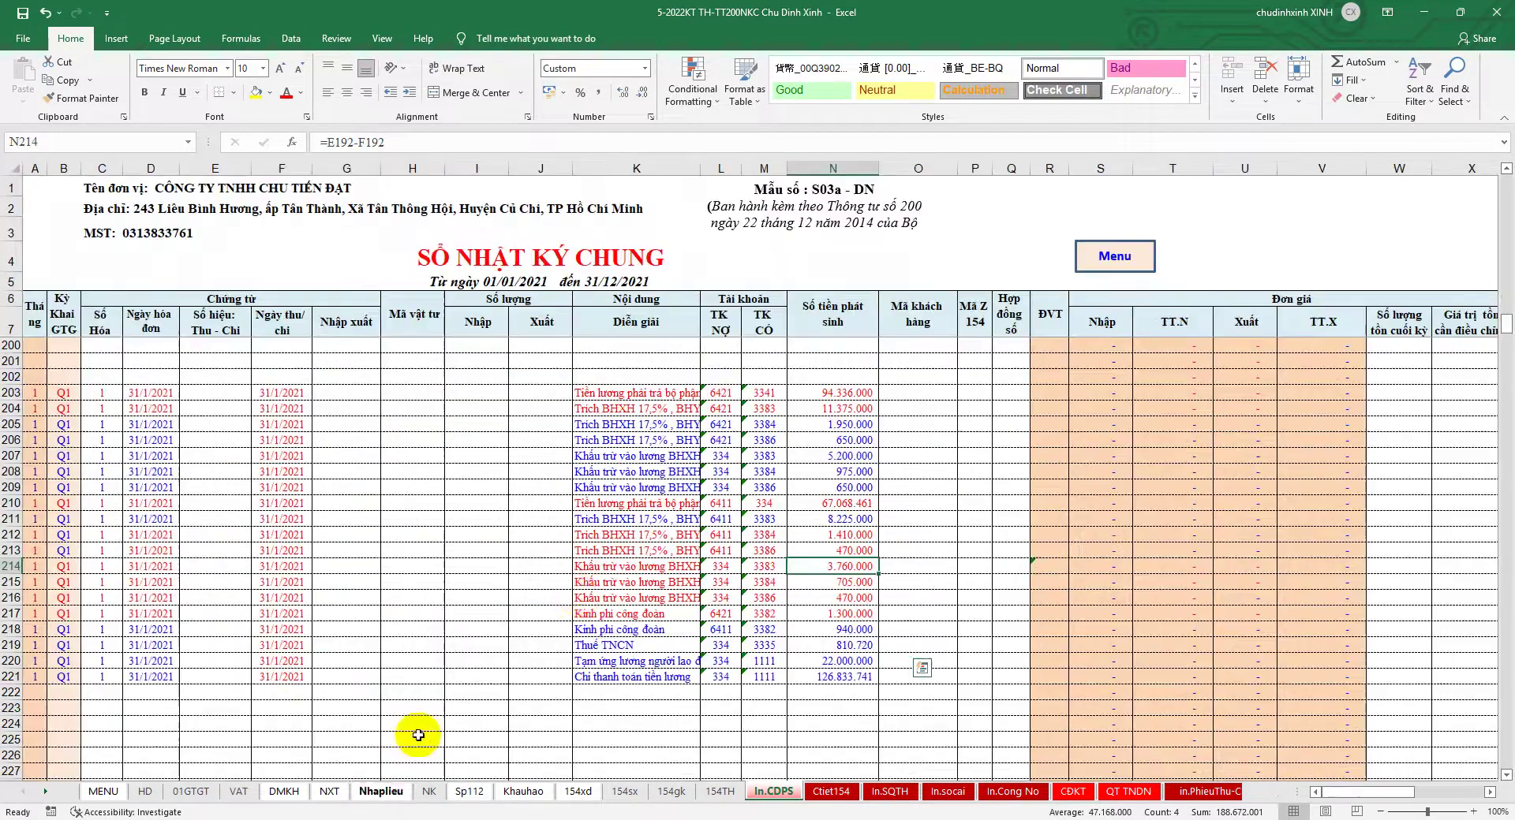
pyautogui.click(45, 12)
# Inspect the lookup formula in R213, then bring back the payroll workbook's 642 sheet.
pyautogui.click(1056, 554)
pyautogui.moveTo(1069, 557); pyautogui.dragTo(1005, 583)
pyautogui.scroll(-5, 775, 598)
pyautogui.scroll(-6, 775, 598)
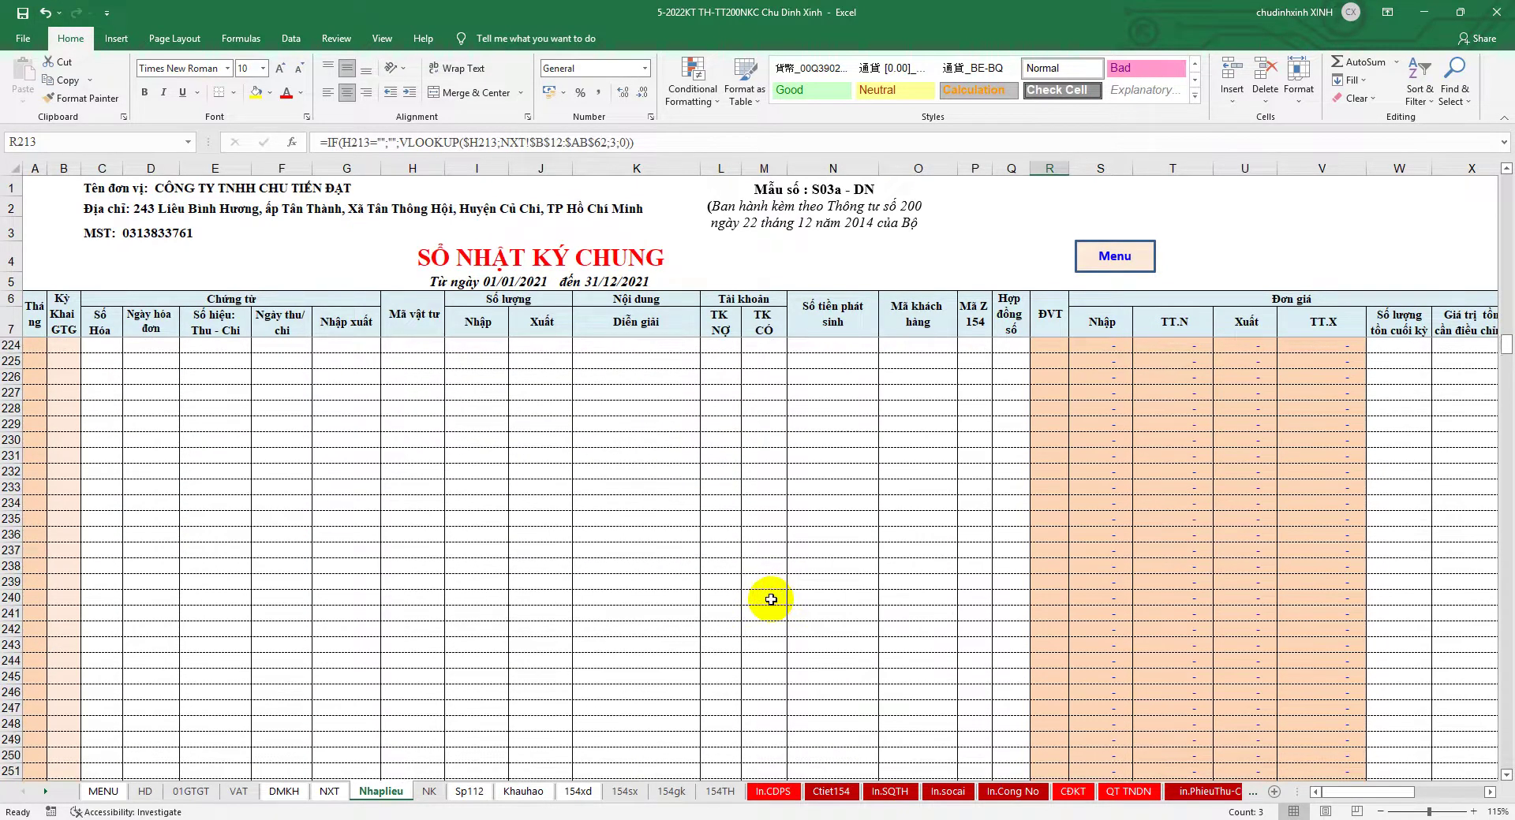
pyautogui.scroll(9, 774, 598)
pyautogui.scroll(5, 773, 603)
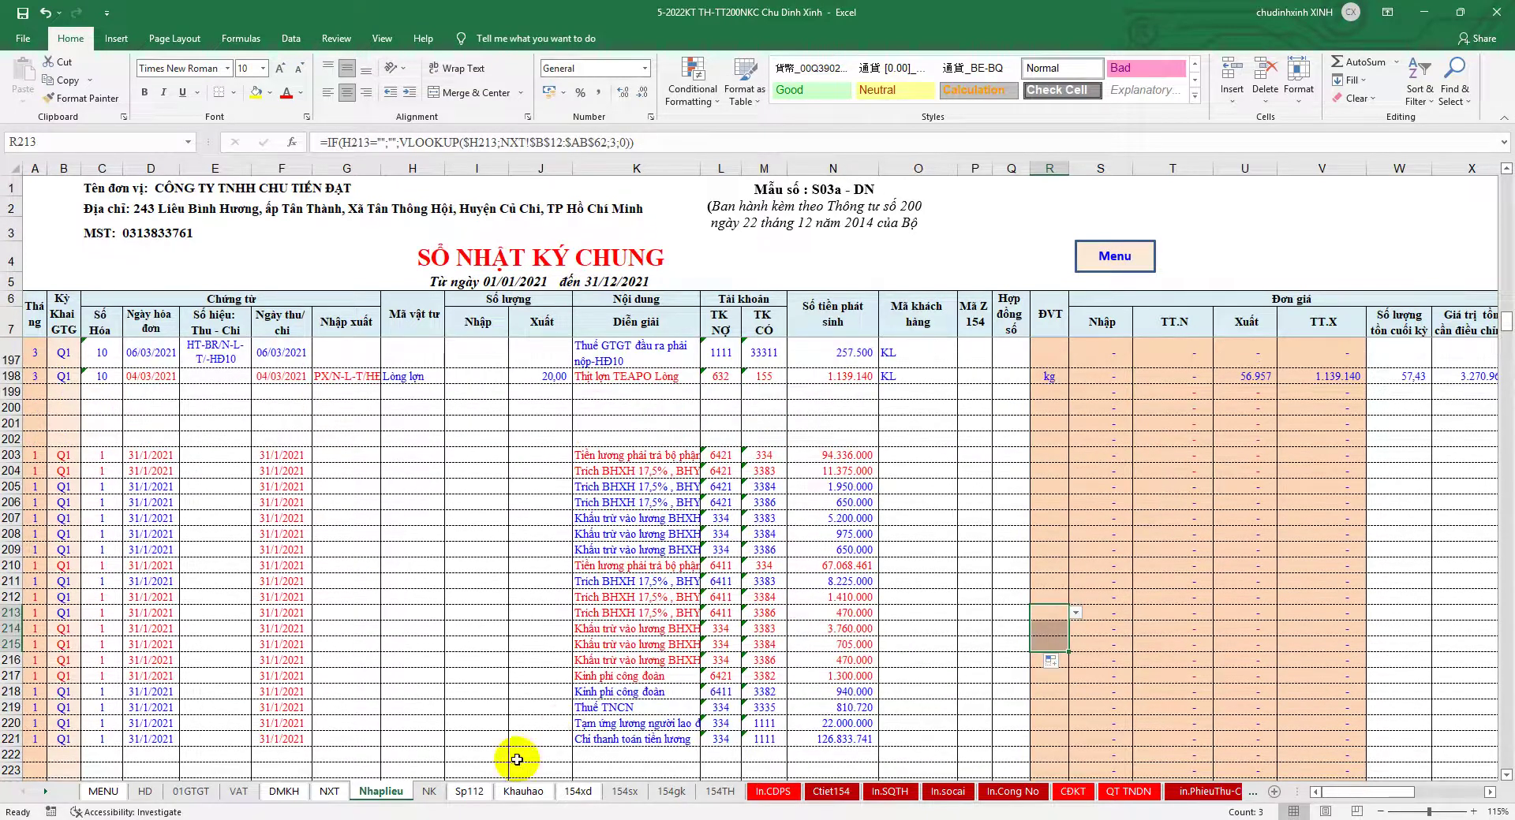
pyautogui.hotkey('alt', 'Tab')
pyautogui.scroll(4, 721, 677)
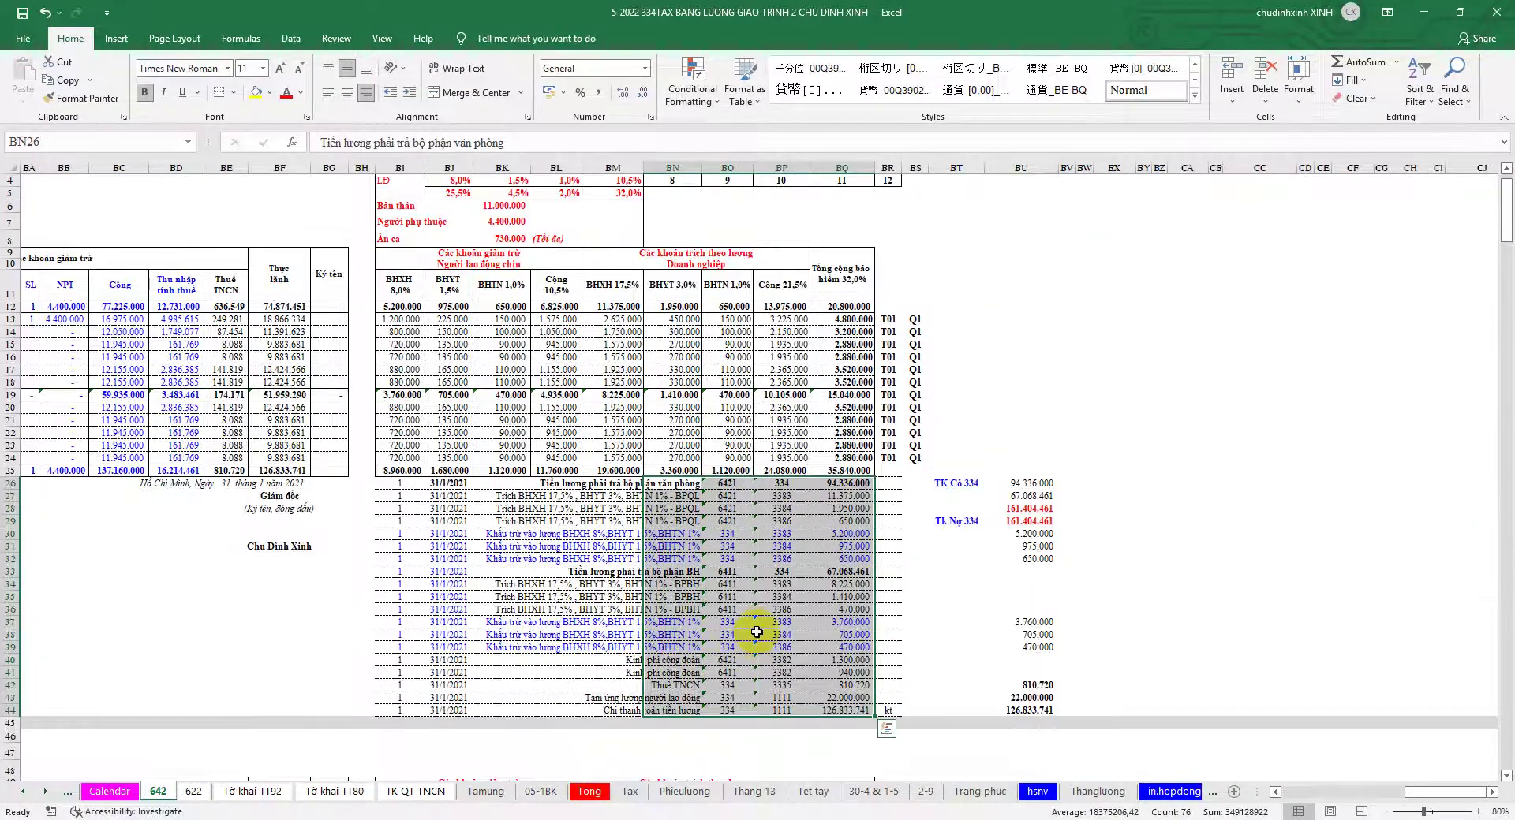
pyautogui.scroll(1, 757, 632)
pyautogui.click(931, 230)
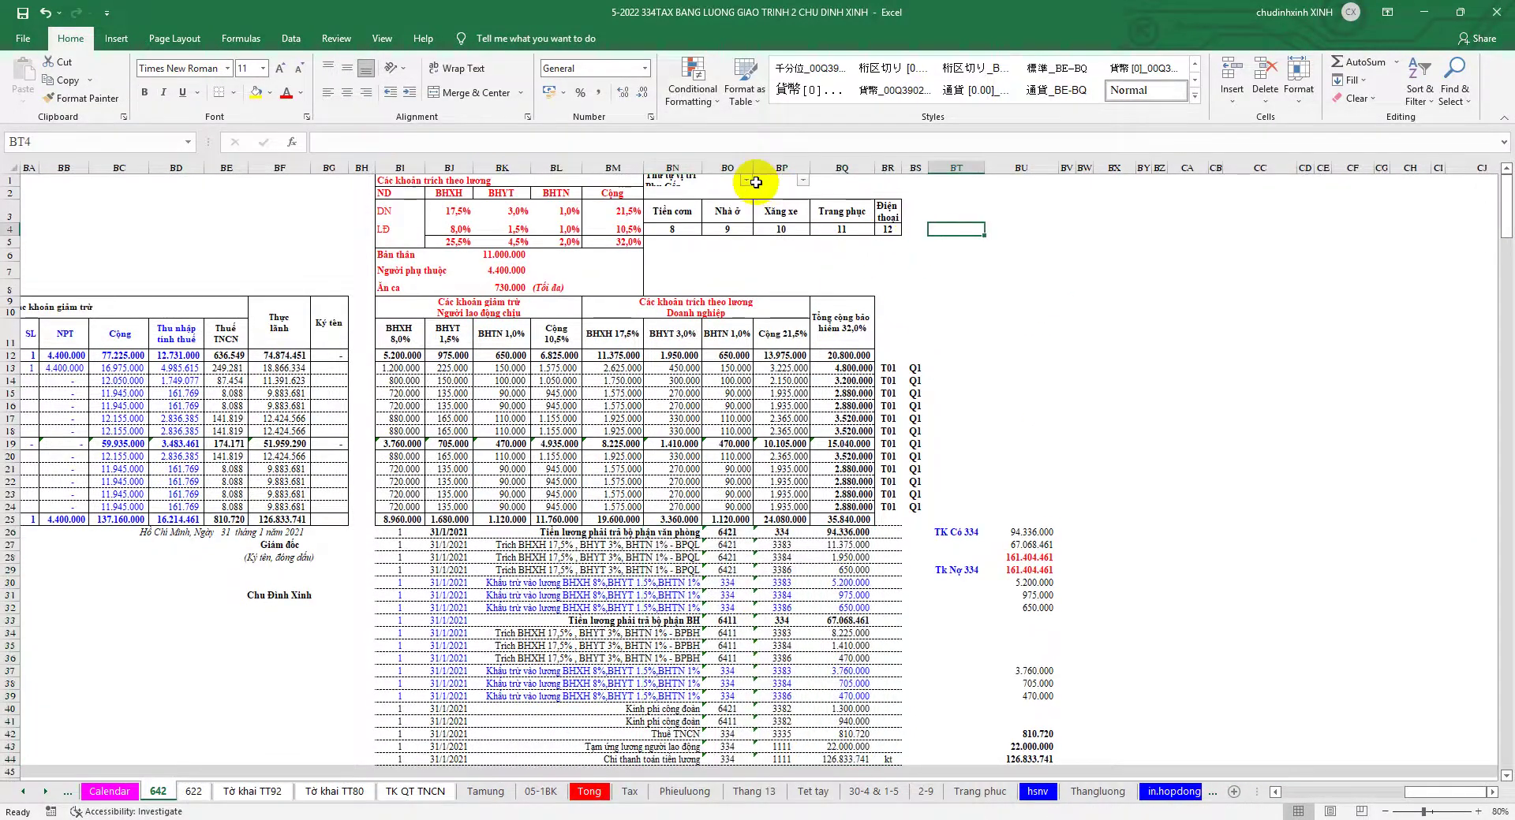
# Turn on the filter for account columns BO:BP on sheet 642.
pyautogui.moveTo(746, 168); pyautogui.dragTo(781, 168)
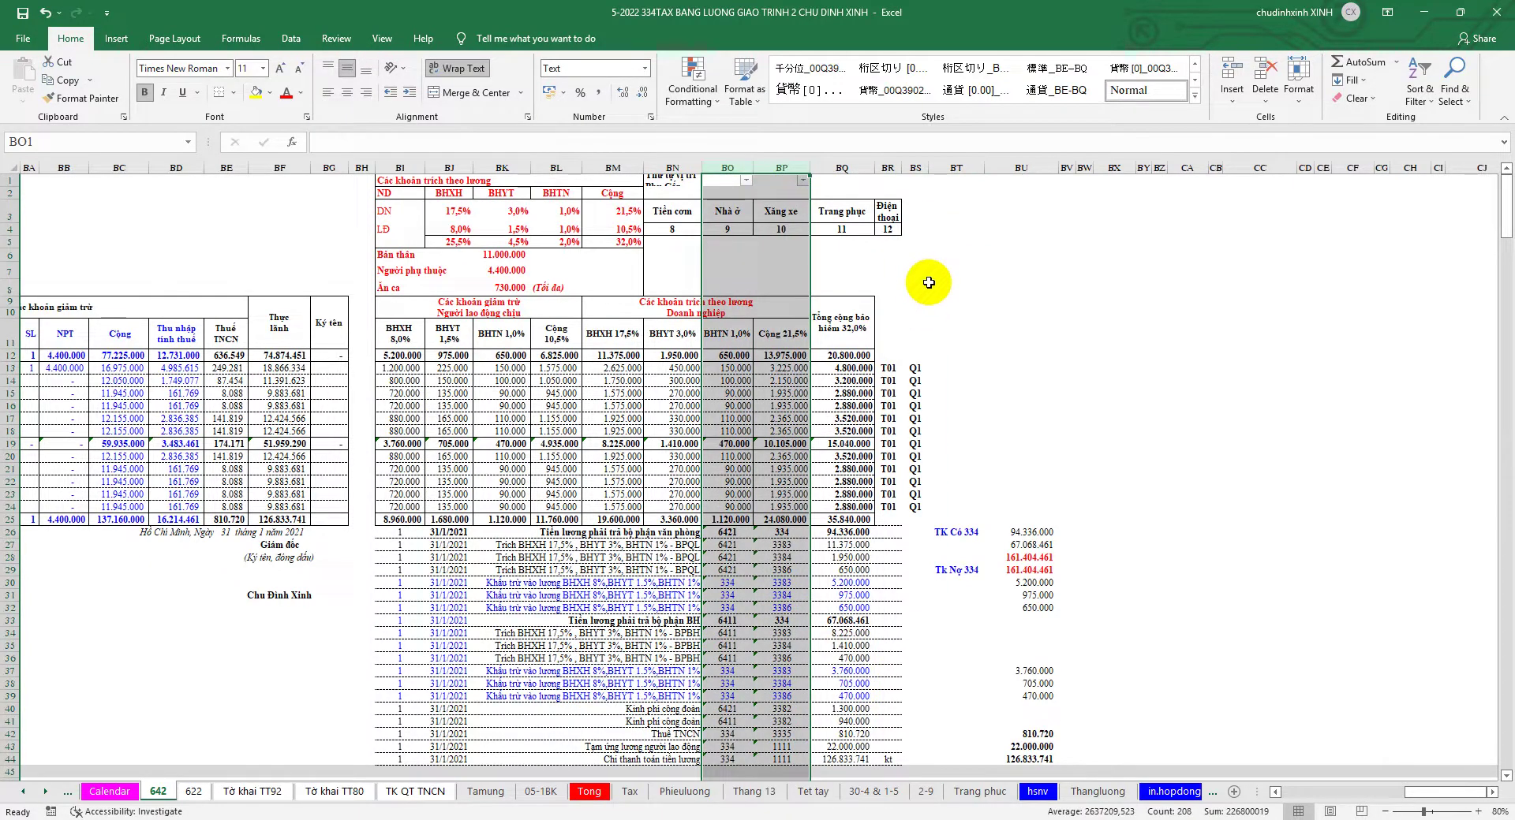
pyautogui.click(1413, 101)
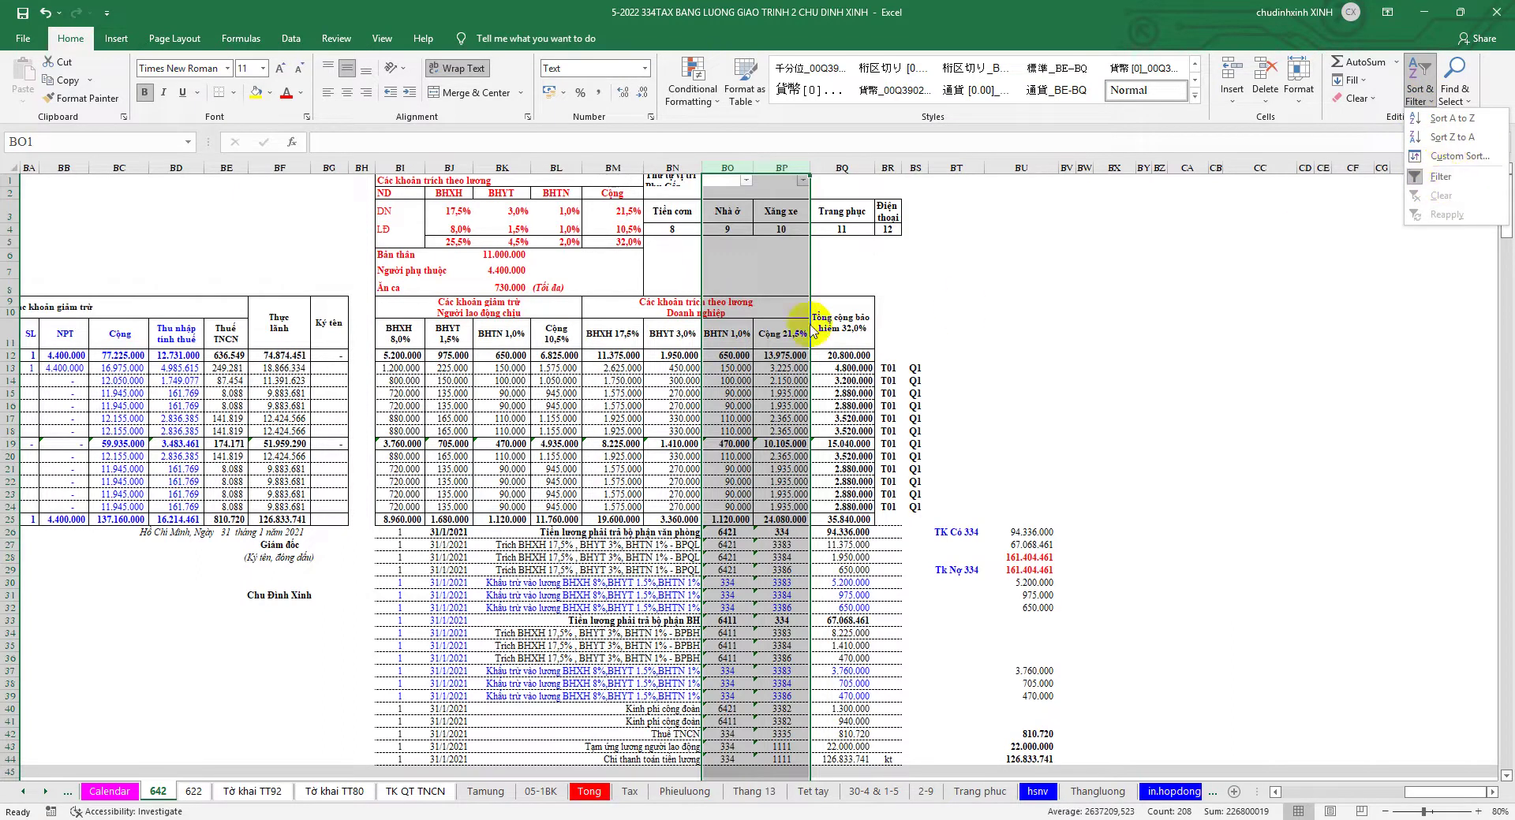
pyautogui.click(862, 303)
pyautogui.click(991, 272)
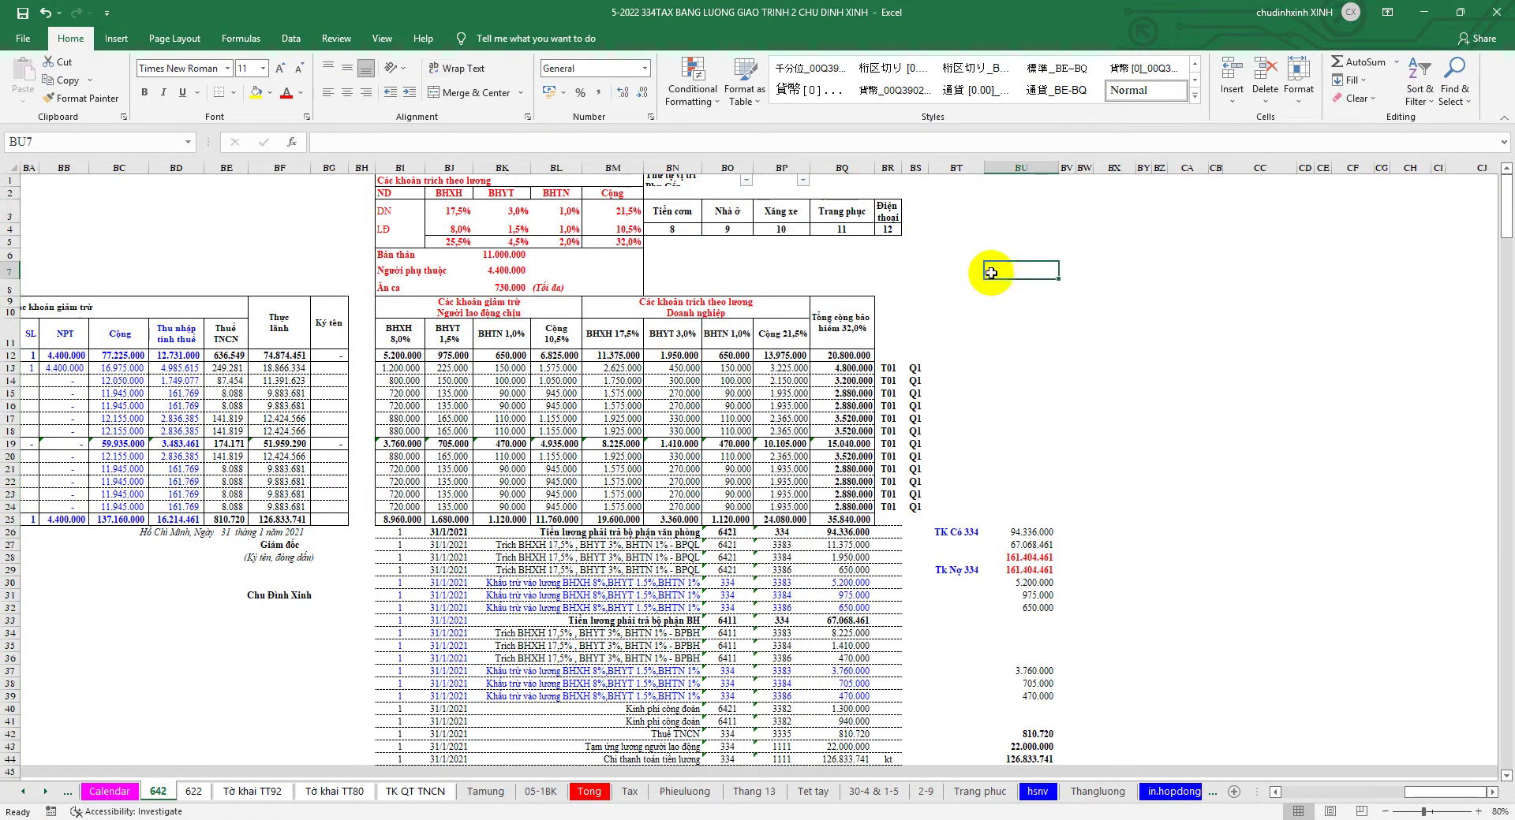
# Filter column BO to accounts 334, 6411 and 6421, leaving 57 entries.
pyautogui.click(744, 179)
pyautogui.scroll(-2, 825, 410)
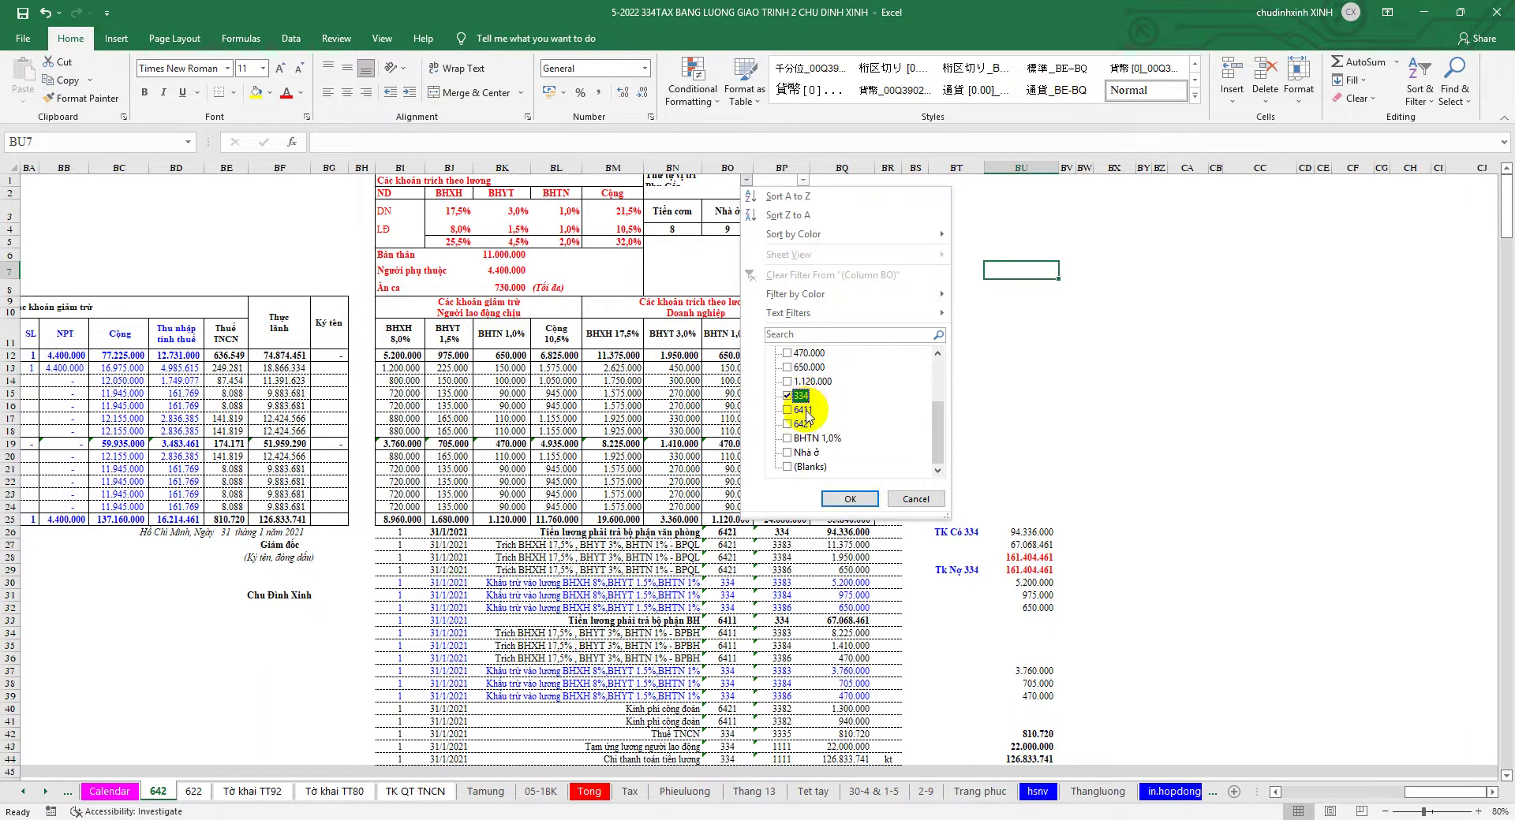
pyautogui.click(851, 498)
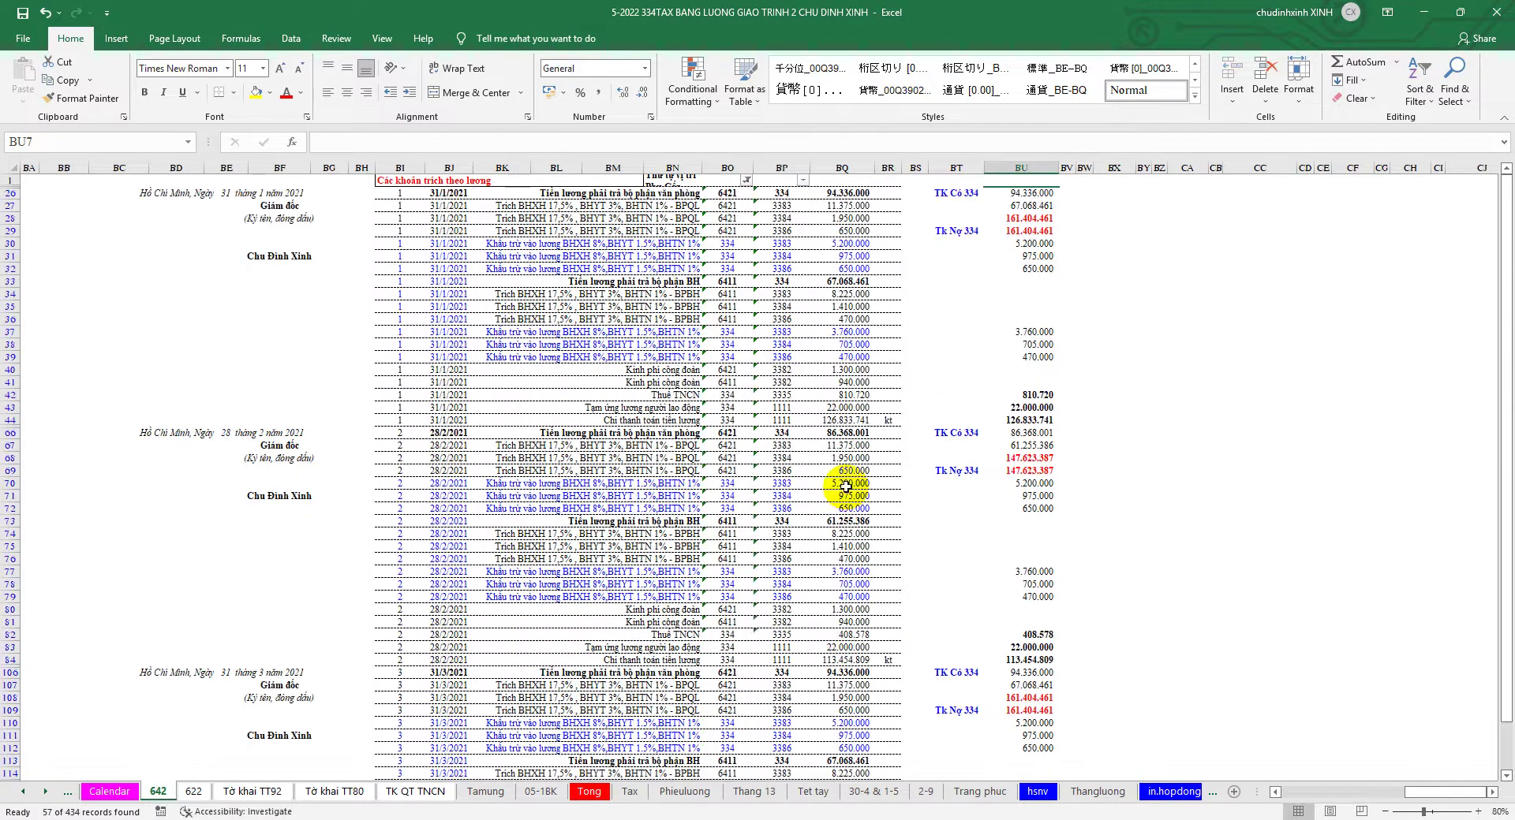
pyautogui.scroll(-4, 741, 513)
pyautogui.scroll(-2, 734, 497)
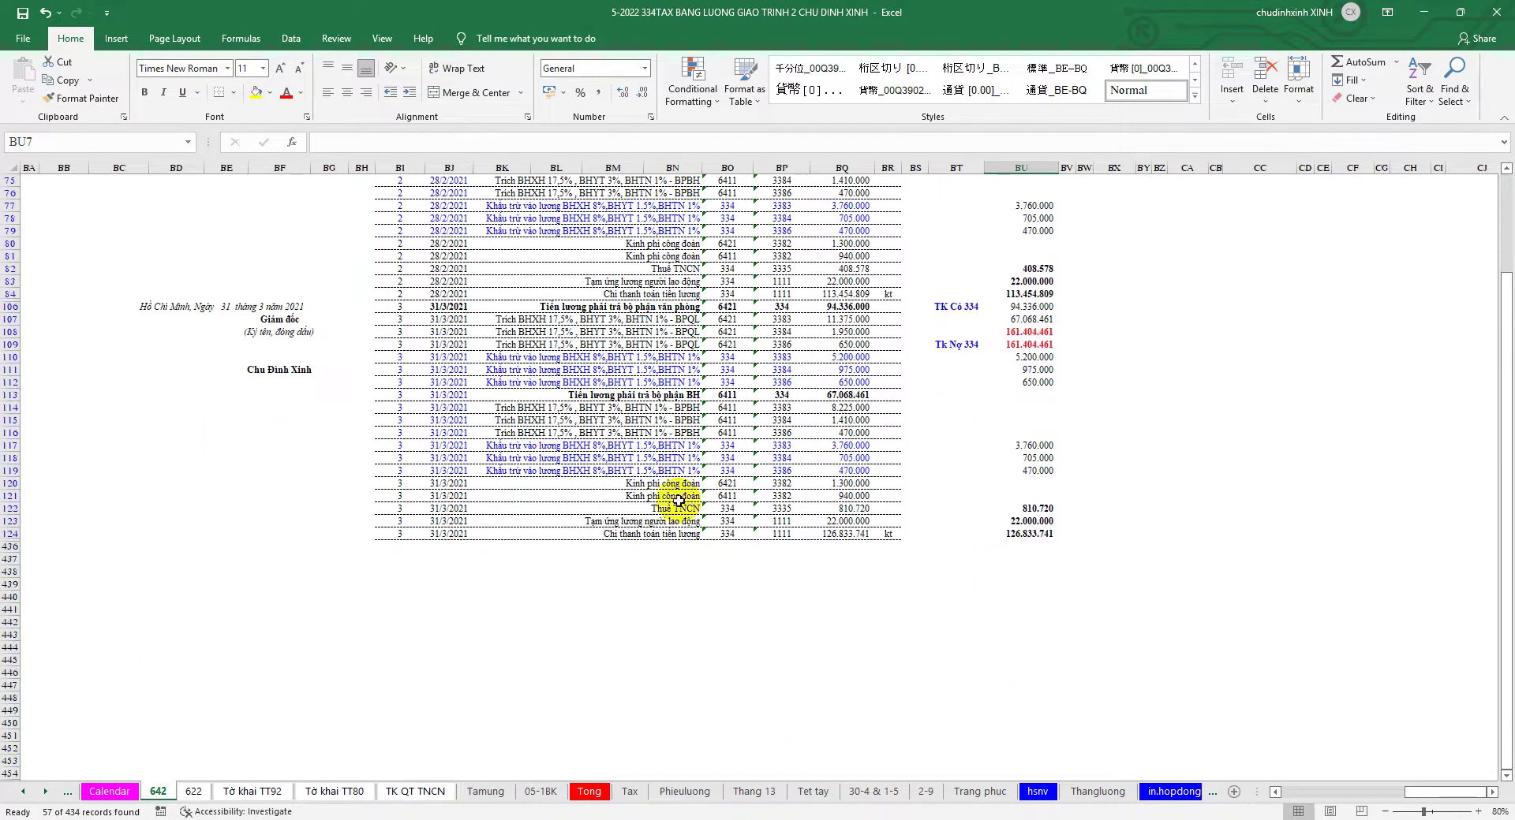
pyautogui.scroll(-2, 726, 500)
pyautogui.scroll(5, 726, 500)
pyautogui.scroll(3, 739, 483)
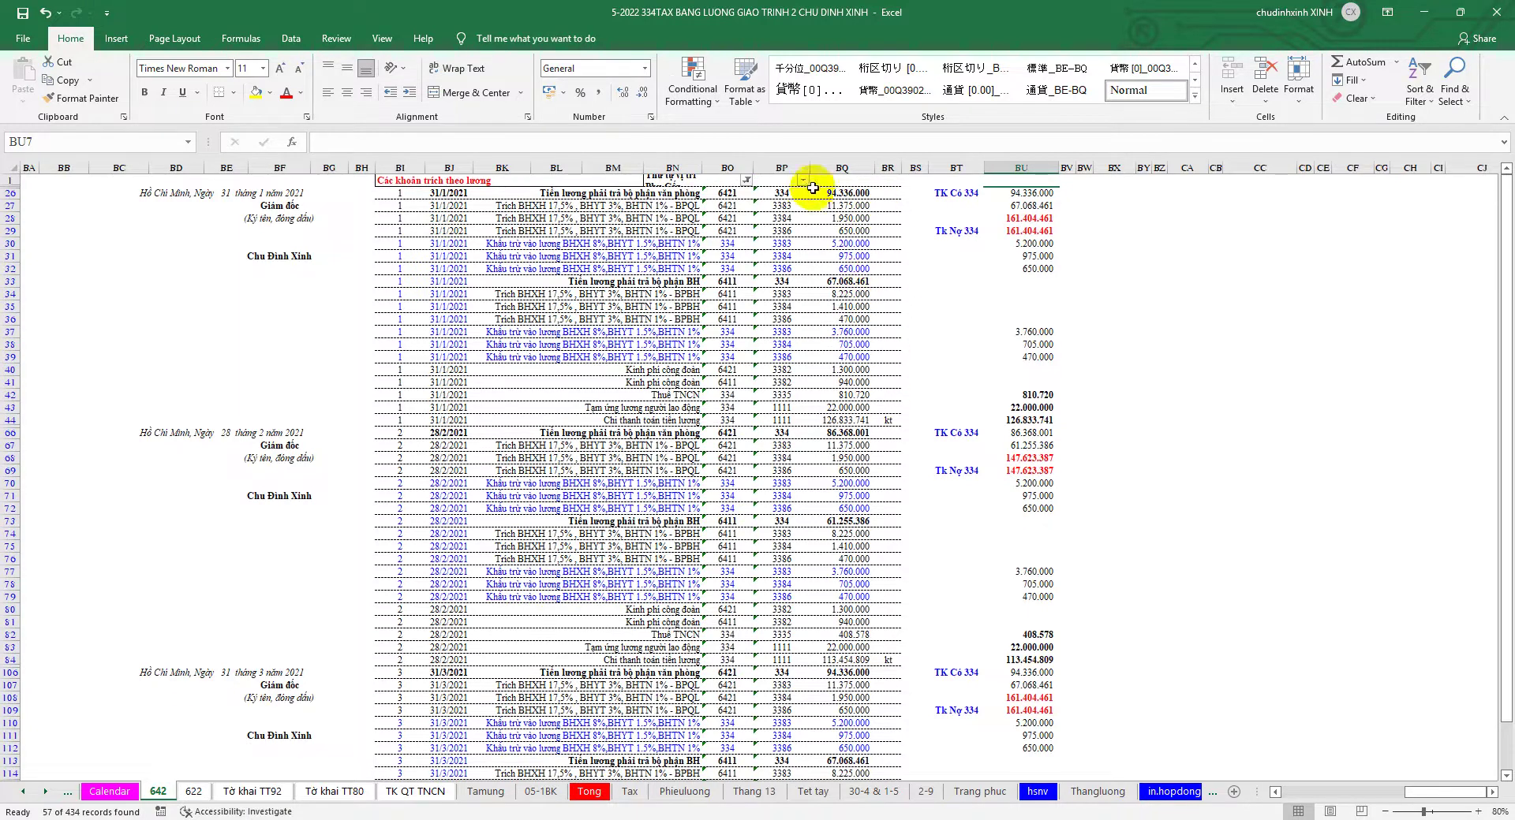
pyautogui.scroll(-5, 831, 449)
pyautogui.scroll(-5, 831, 450)
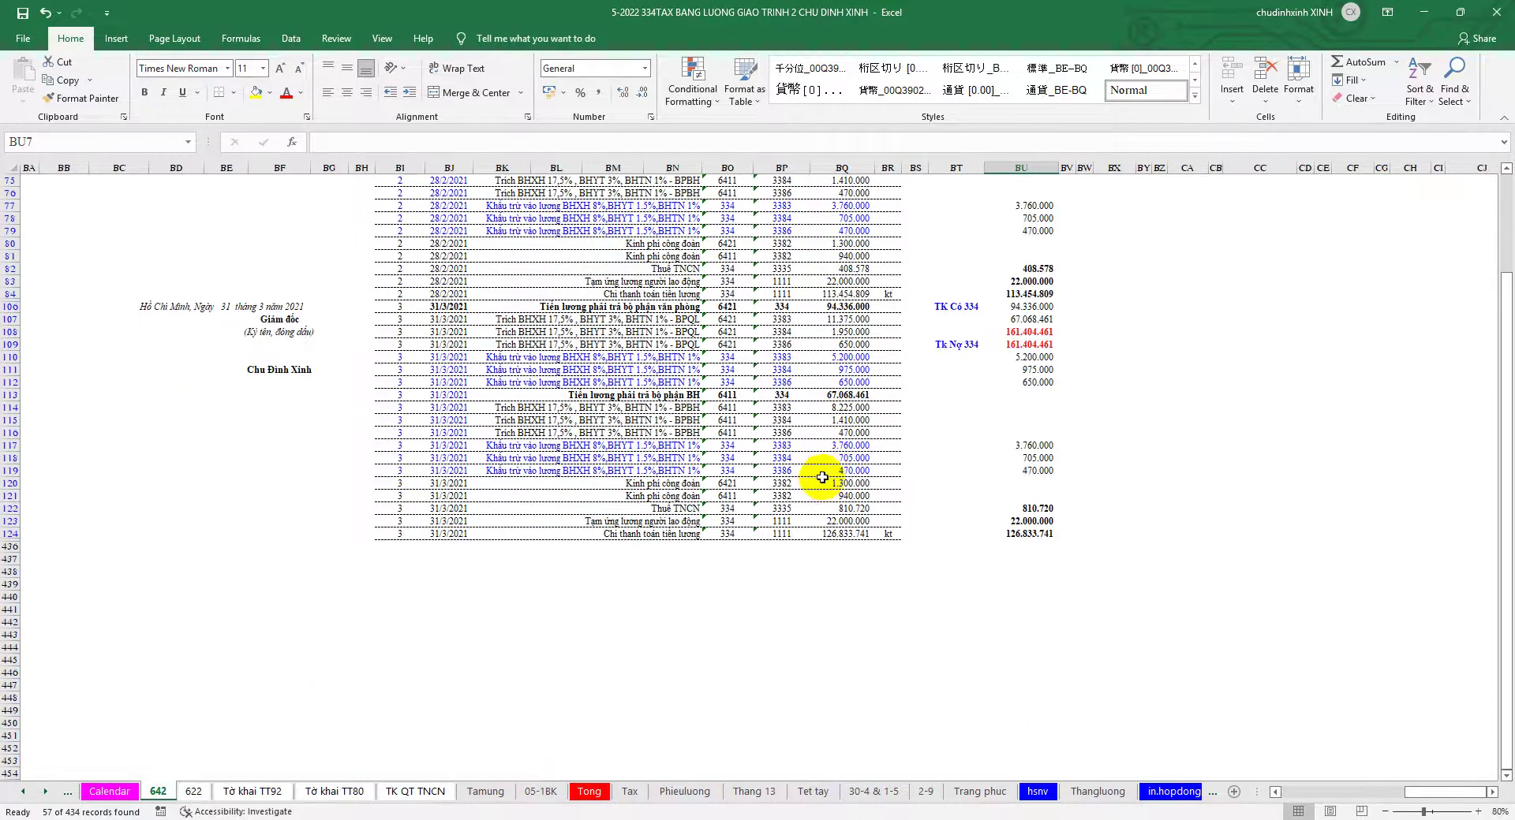
pyautogui.scroll(5, 821, 477)
pyautogui.scroll(5, 822, 477)
# Copy the filtered month and date columns BI26:BJ124.
pyautogui.click(407, 196)
pyautogui.moveTo(409, 204)
pyautogui.mouseDown()
pyautogui.moveTo(434, 760)
pyautogui.moveTo(447, 744)
pyautogui.mouseUp()
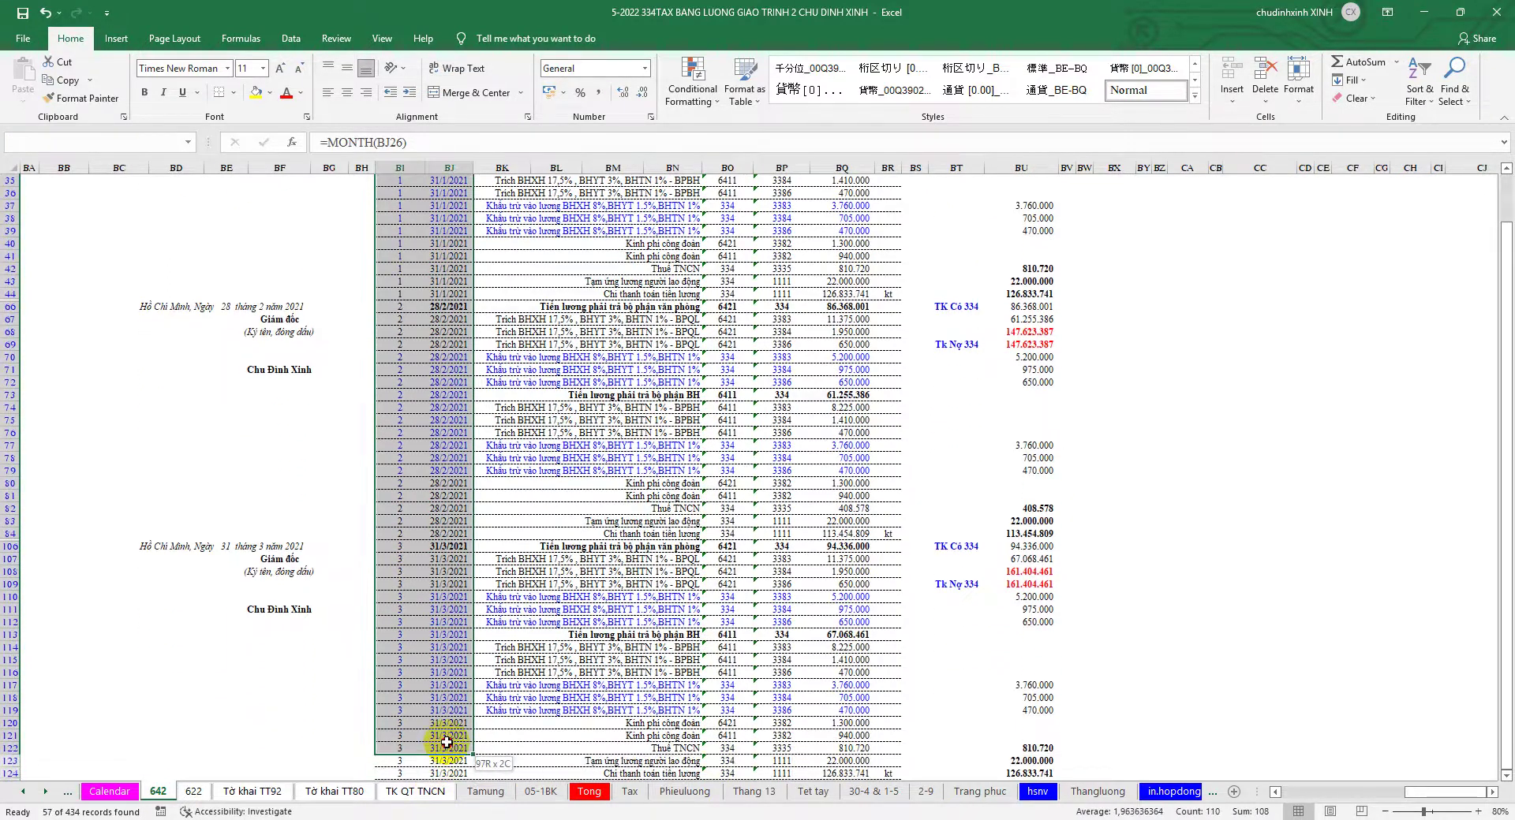
pyautogui.moveTo(448, 738); pyautogui.dragTo(448, 819)
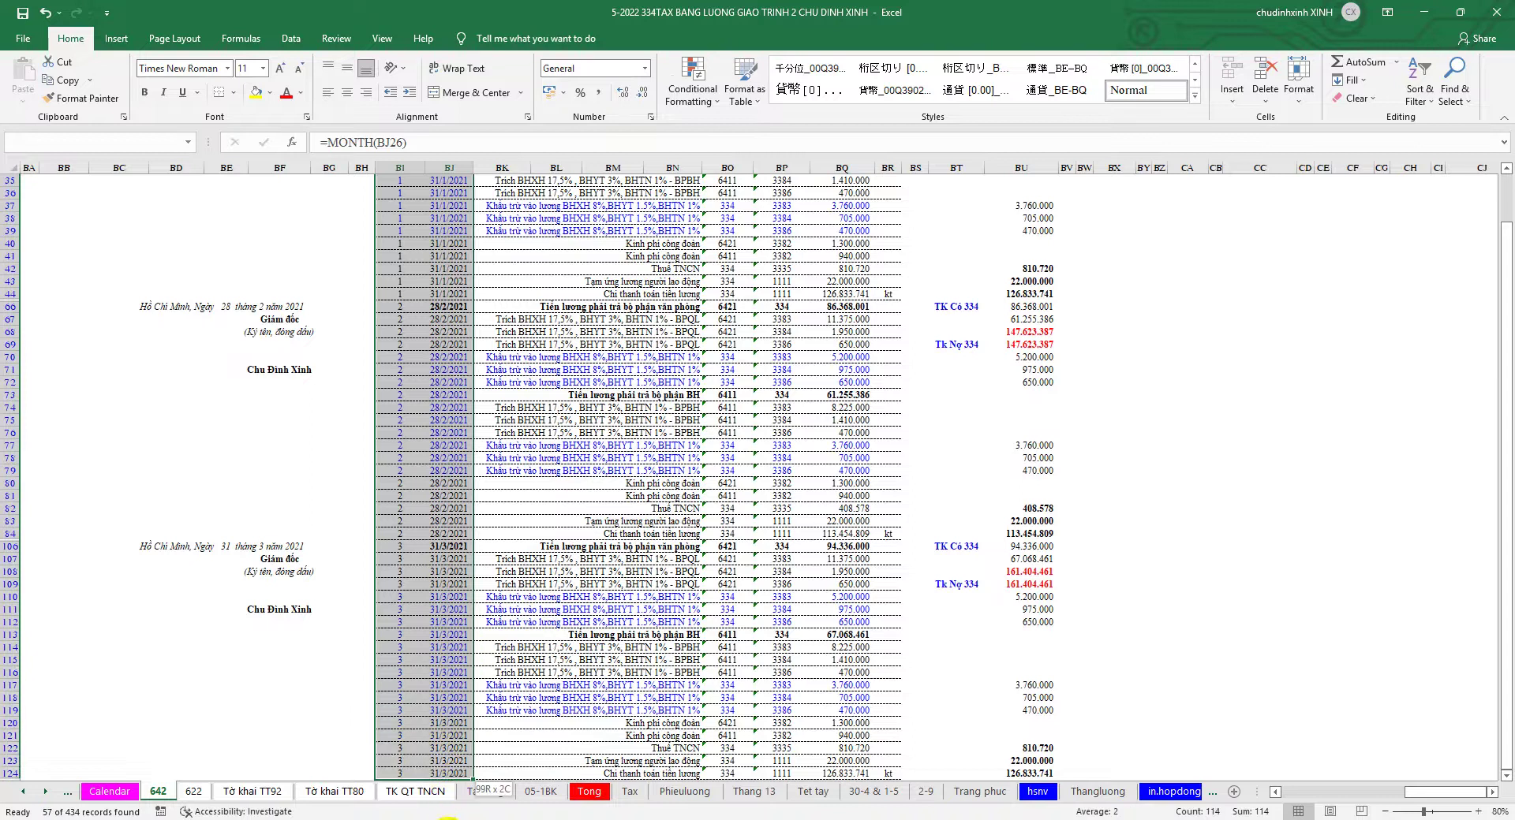
pyautogui.moveTo(448, 762); pyautogui.dragTo(445, 773)
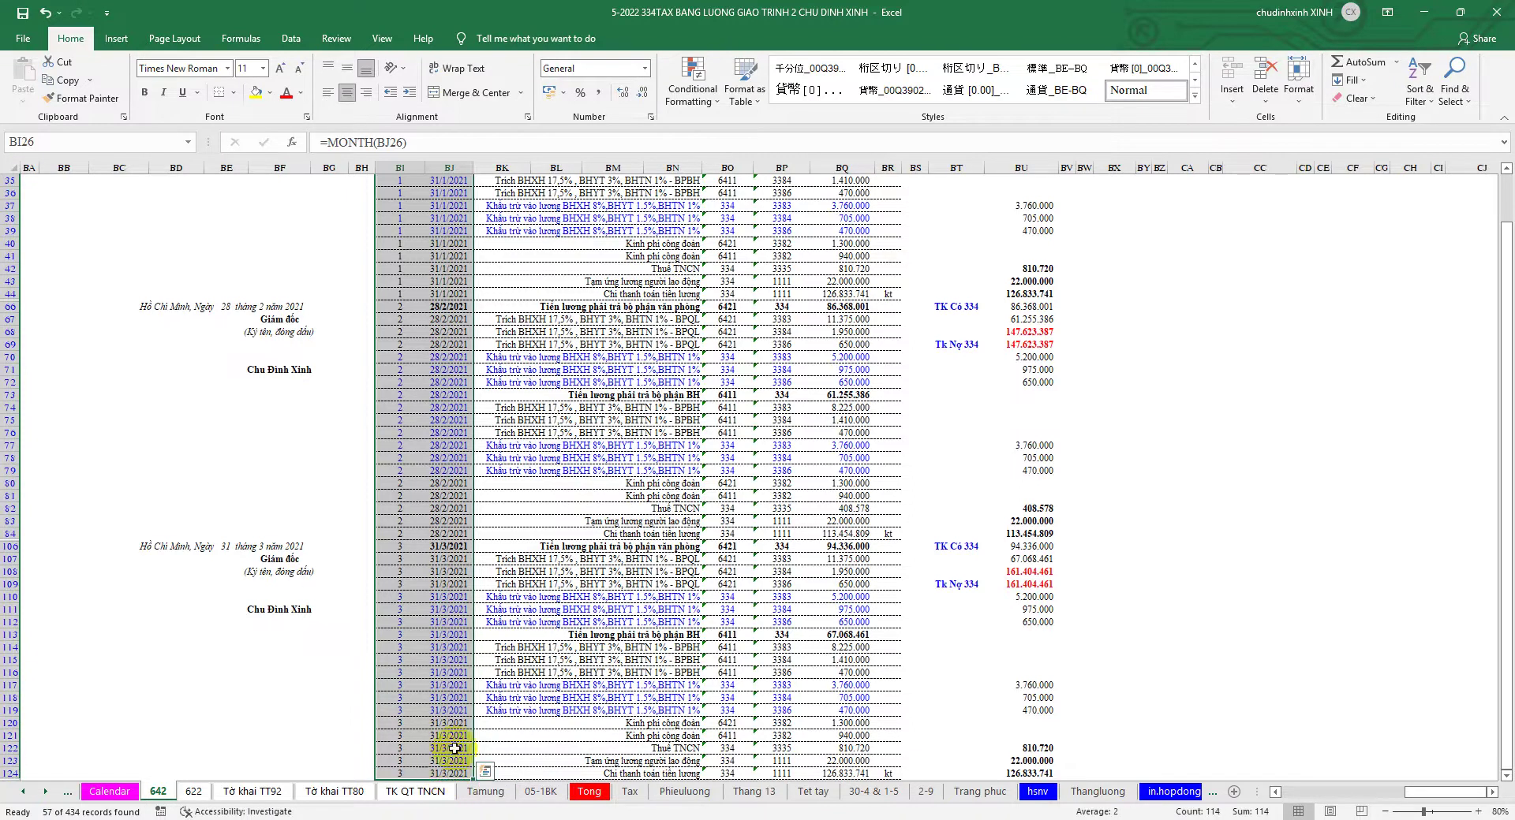
pyautogui.scroll(-3, 482, 580)
pyautogui.rightClick(433, 298)
pyautogui.click(430, 331)
pyautogui.scroll(7, 463, 483)
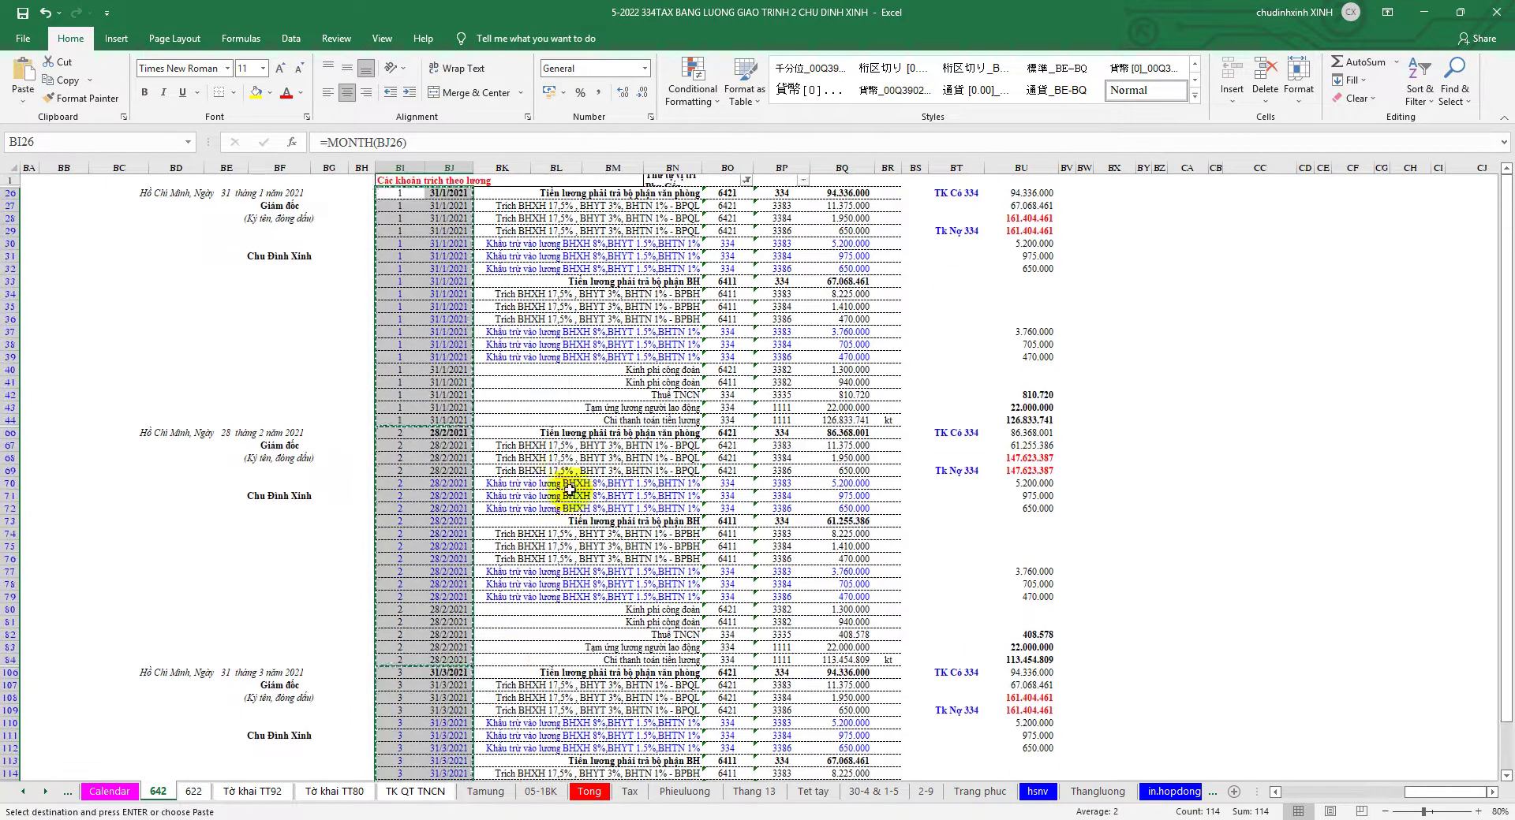
pyautogui.hotkey('ctrl', 'Tab')
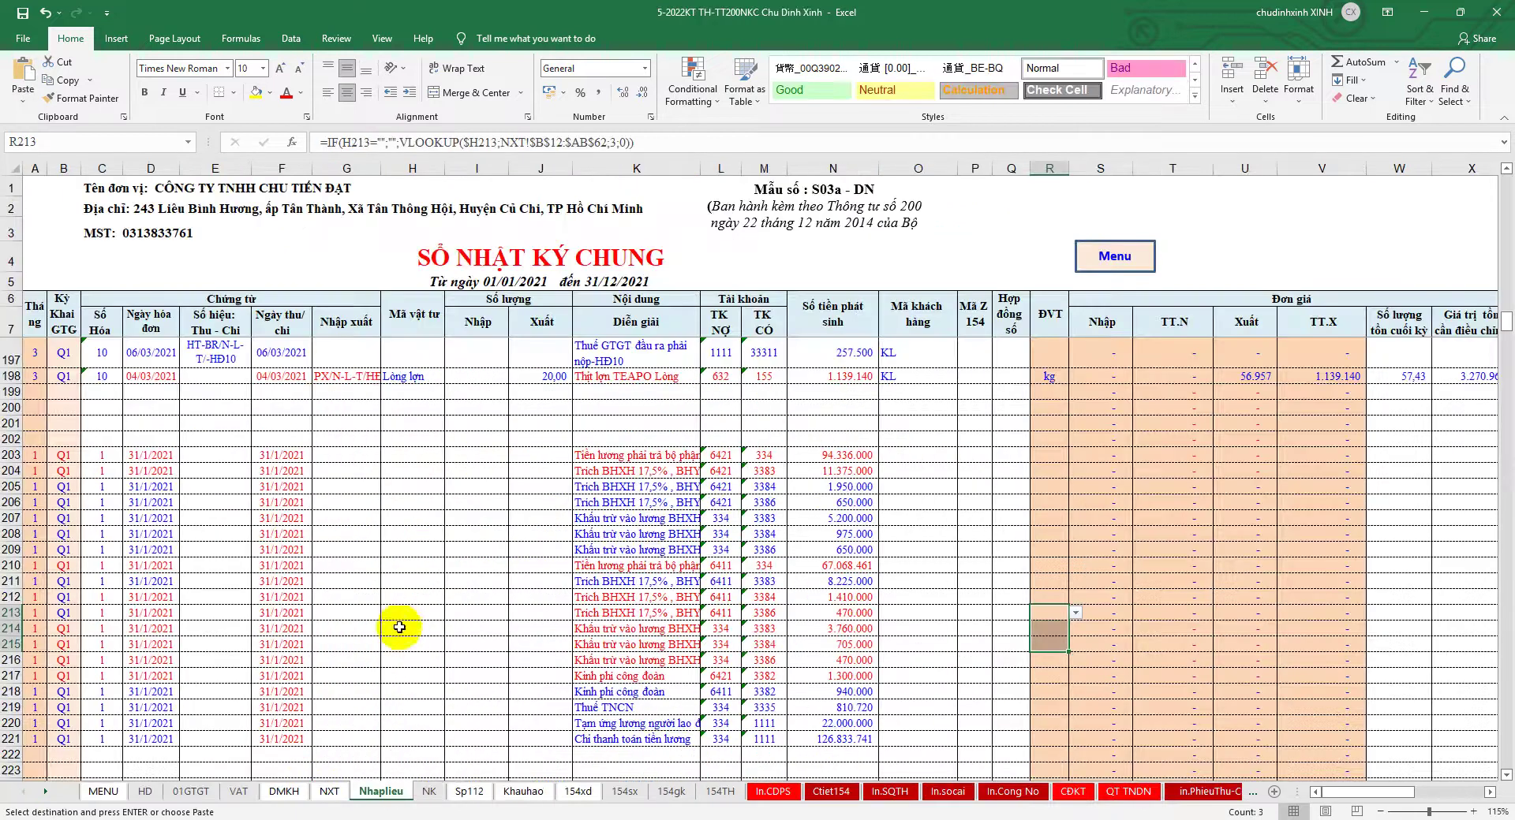
# Paste the January–March months and dates into Nhaplieu C203:D259.
pyautogui.scroll(-3, 399, 625)
pyautogui.scroll(1, 118, 431)
pyautogui.scroll(1, 118, 434)
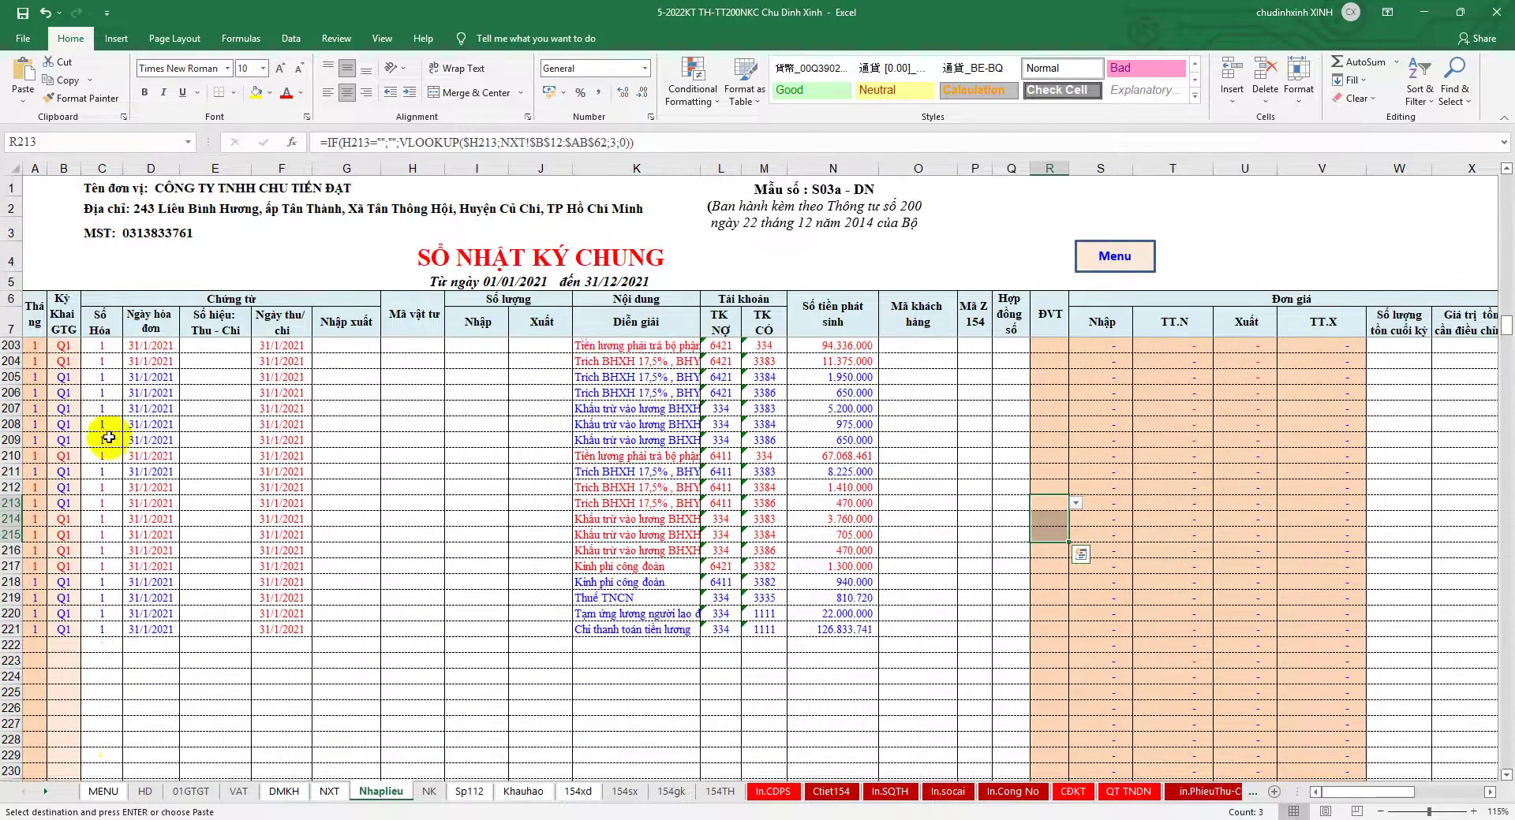
pyautogui.scroll(1, 118, 441)
pyautogui.rightClick(109, 456)
pyautogui.click(172, 524)
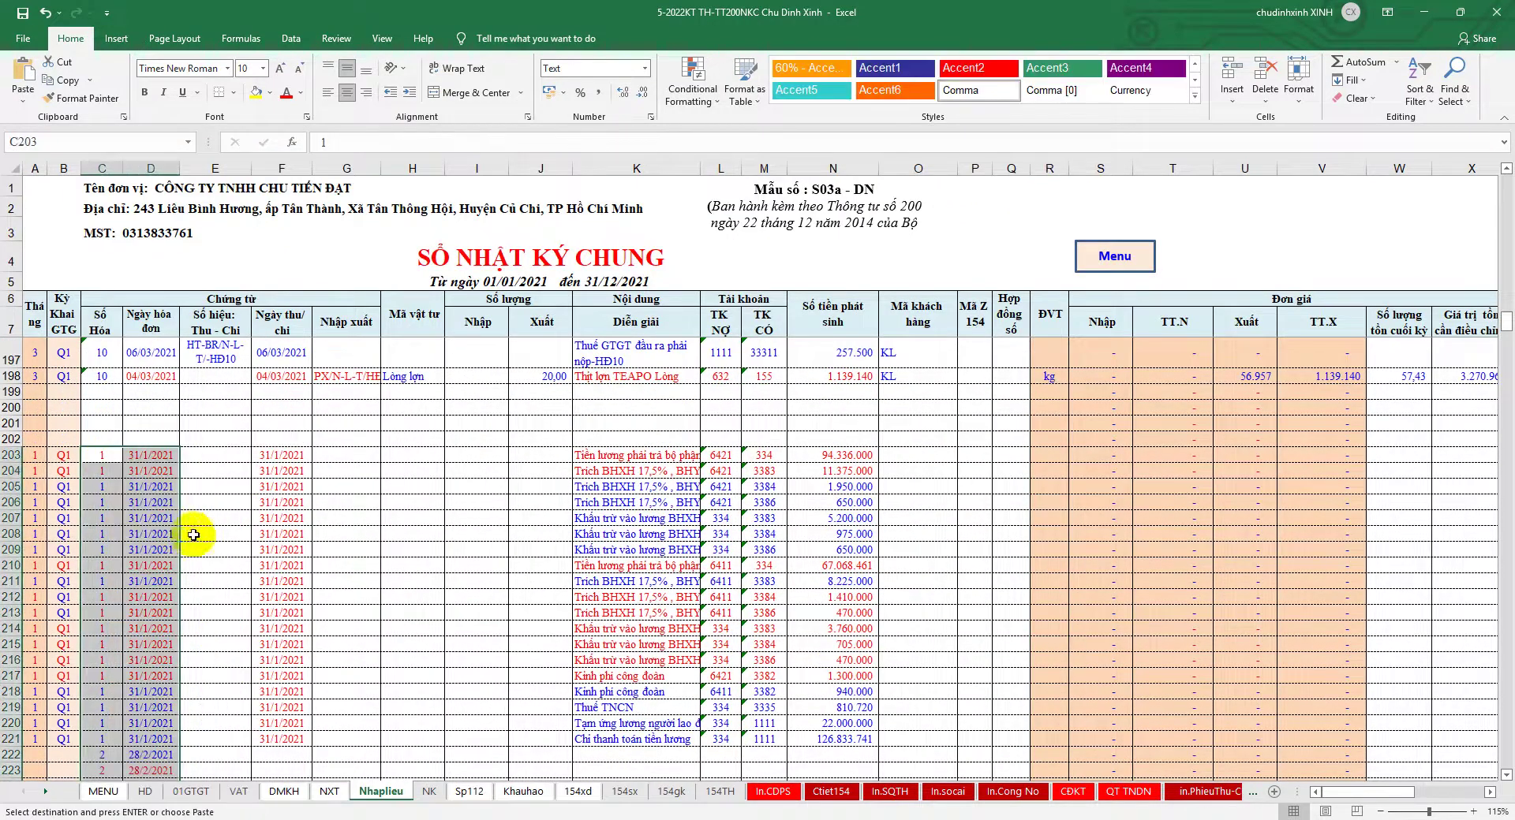
# Extend the F203 date formula down column F through row 259.
pyautogui.scroll(-5, 221, 530)
pyautogui.scroll(-10, 221, 530)
pyautogui.scroll(-4, 221, 530)
pyautogui.scroll(8, 219, 524)
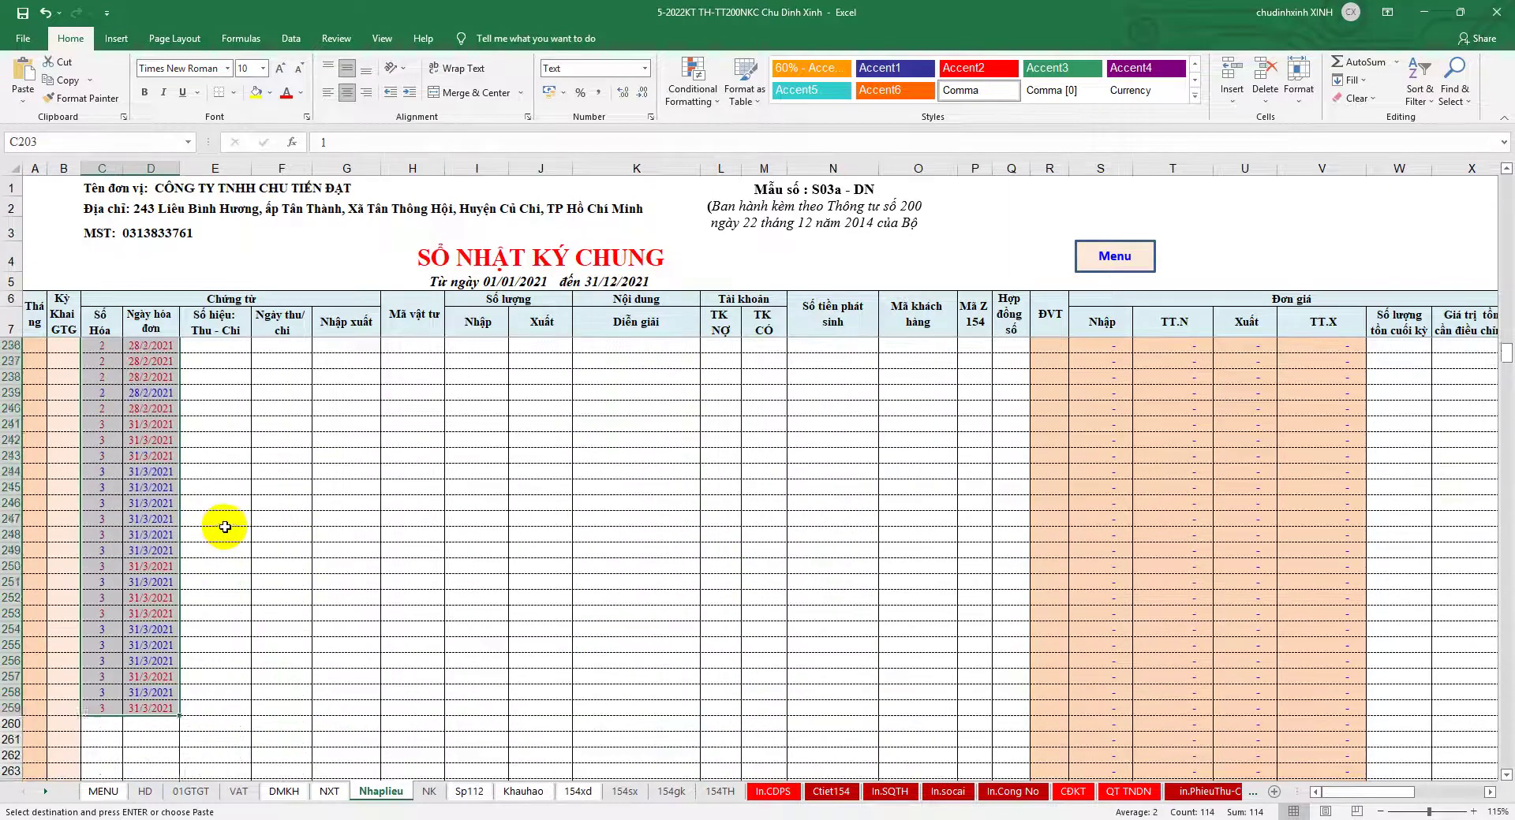
pyautogui.scroll(6, 219, 524)
pyautogui.scroll(6, 231, 512)
pyautogui.scroll(1, 231, 513)
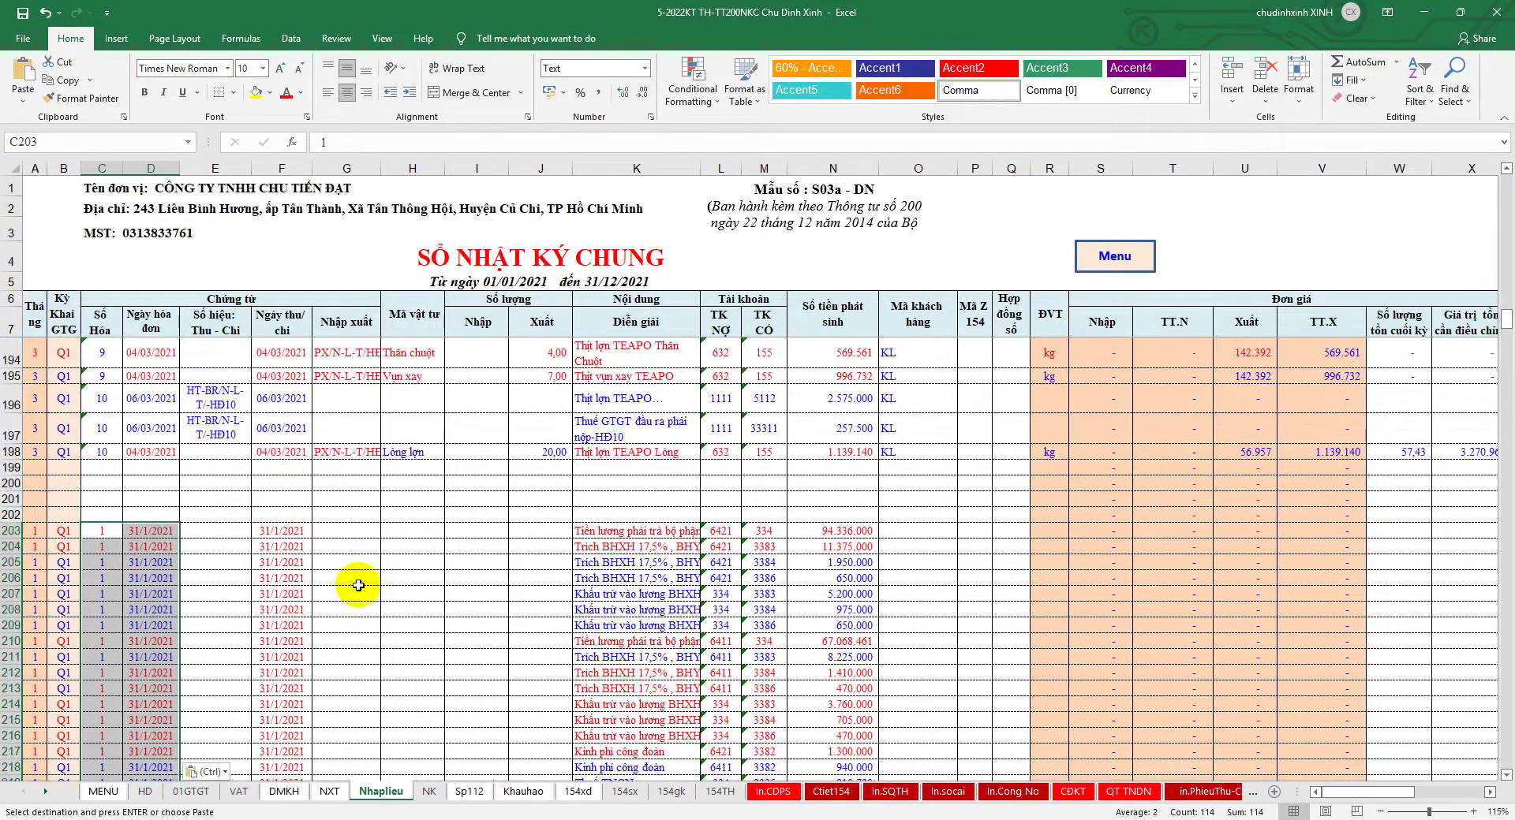
pyautogui.click(287, 530)
pyautogui.moveTo(312, 538)
pyautogui.mouseDown()
pyautogui.moveTo(312, 758)
pyautogui.moveTo(279, 243)
pyautogui.moveTo(286, 568)
pyautogui.mouseUp()
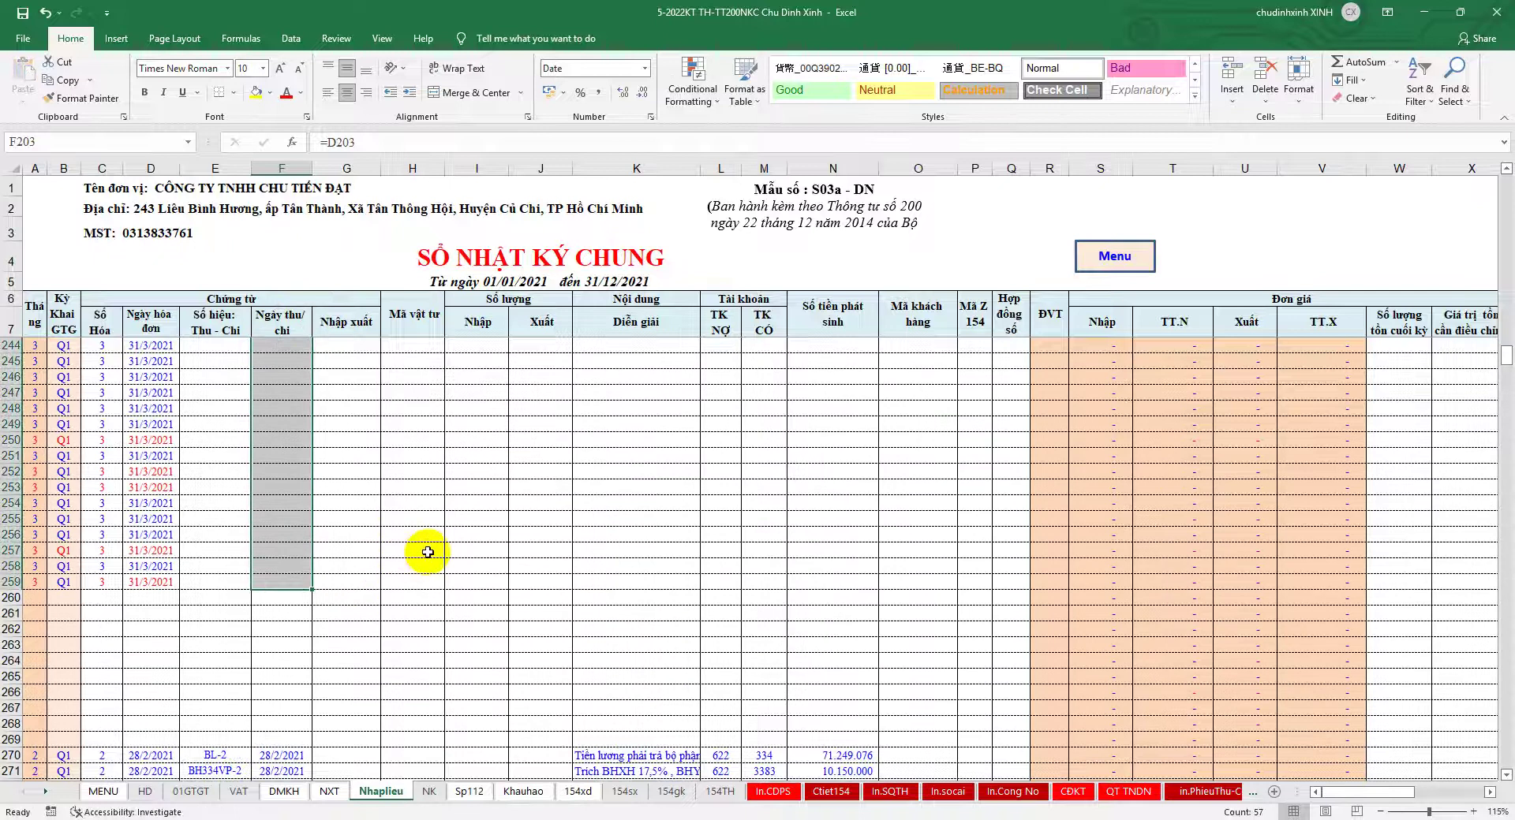
pyautogui.scroll(10, 429, 551)
pyautogui.scroll(3, 429, 552)
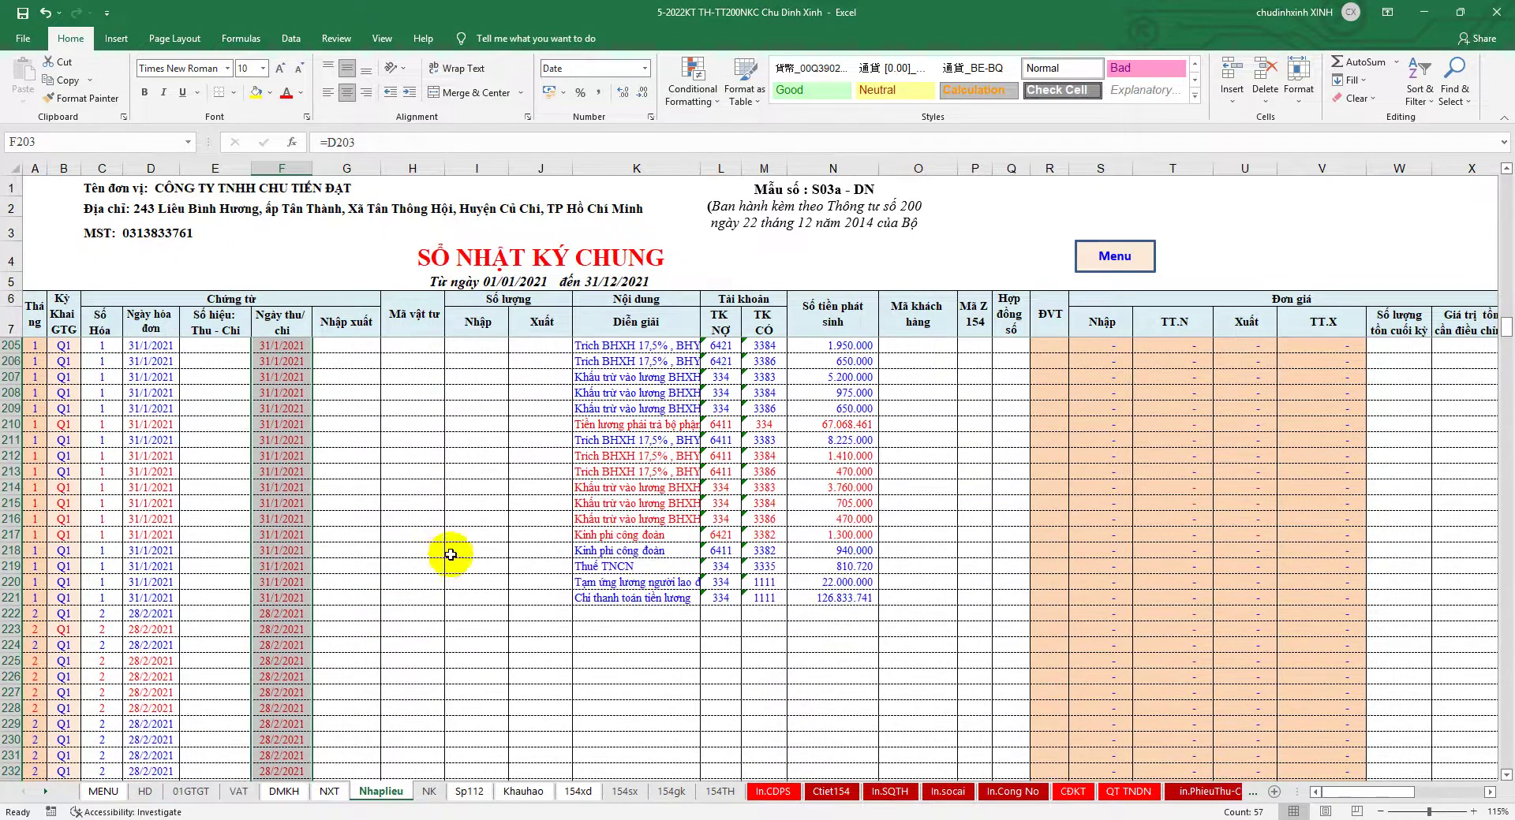
pyautogui.scroll(3, 451, 555)
pyautogui.click(286, 481)
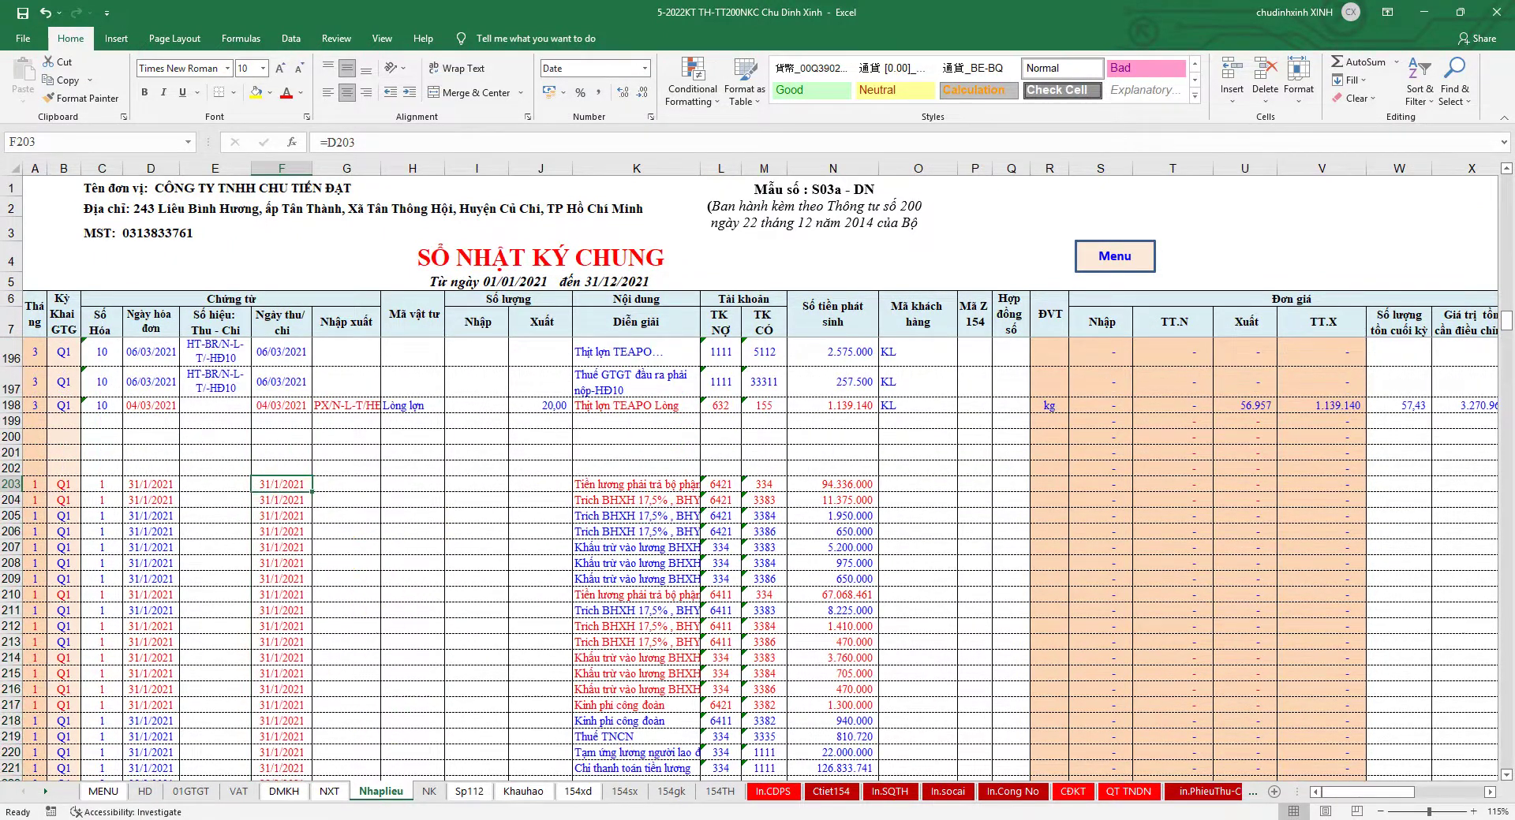
pyautogui.hotkey('ctrl', 'Tab')
# Copy the payroll entries BN26:BQ124 from sheet 642.
pyautogui.moveTo(665, 197); pyautogui.dragTo(836, 260)
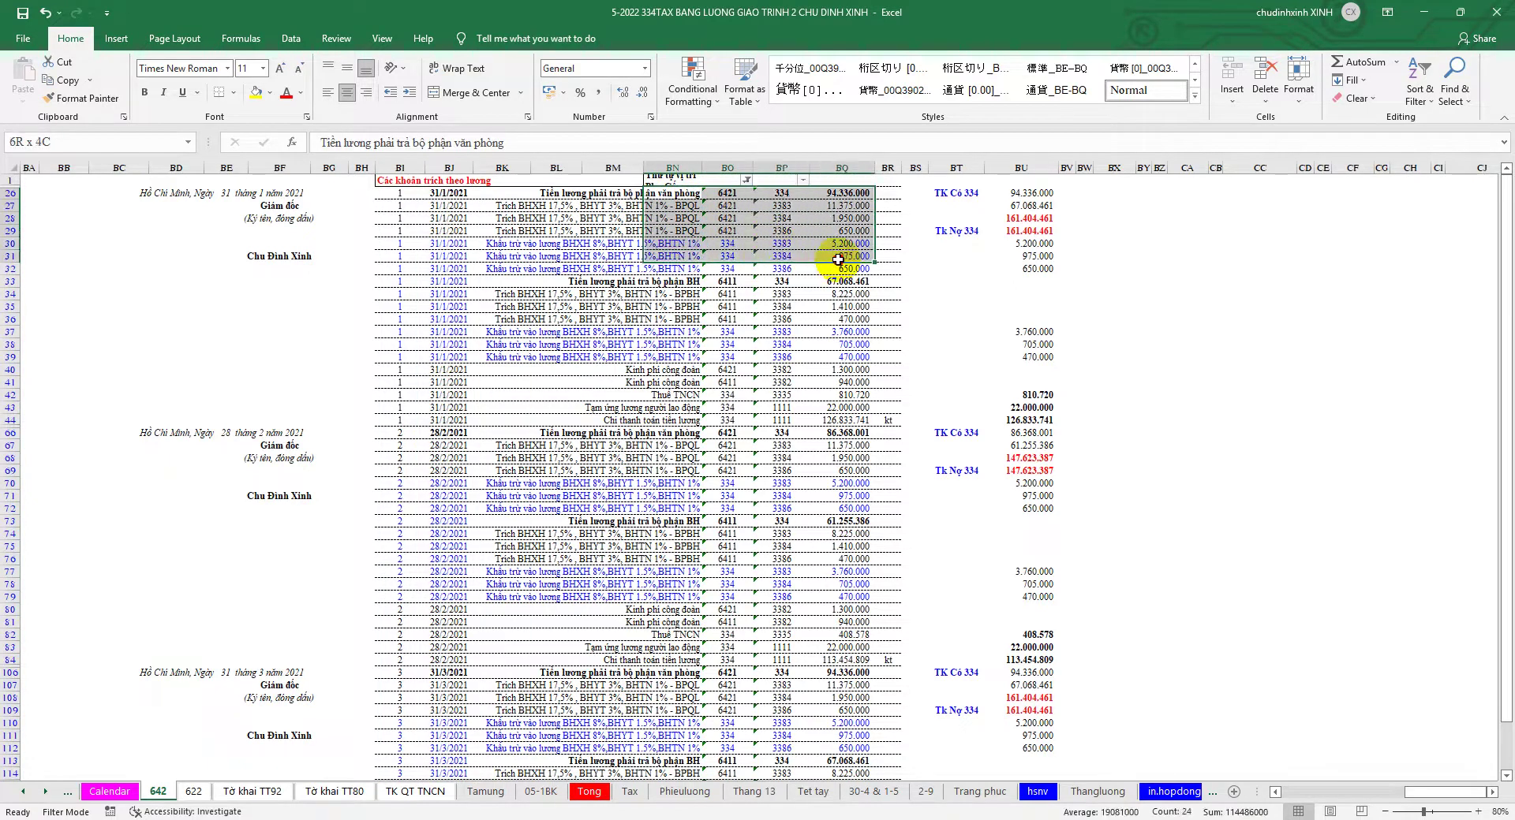
pyautogui.moveTo(837, 259); pyautogui.dragTo(826, 815)
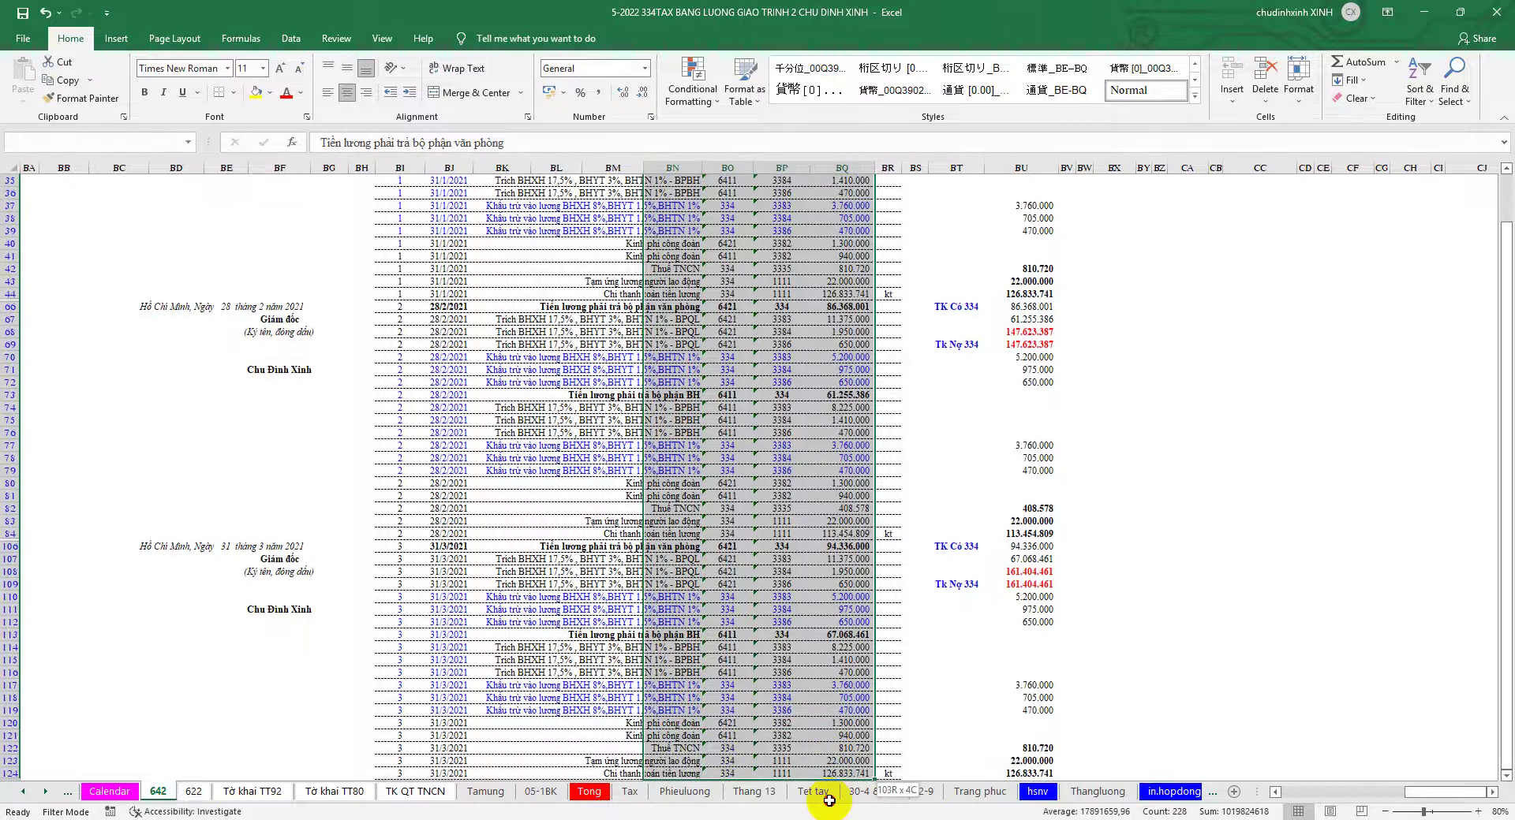
pyautogui.moveTo(829, 801); pyautogui.dragTo(826, 701)
pyautogui.rightClick(789, 359)
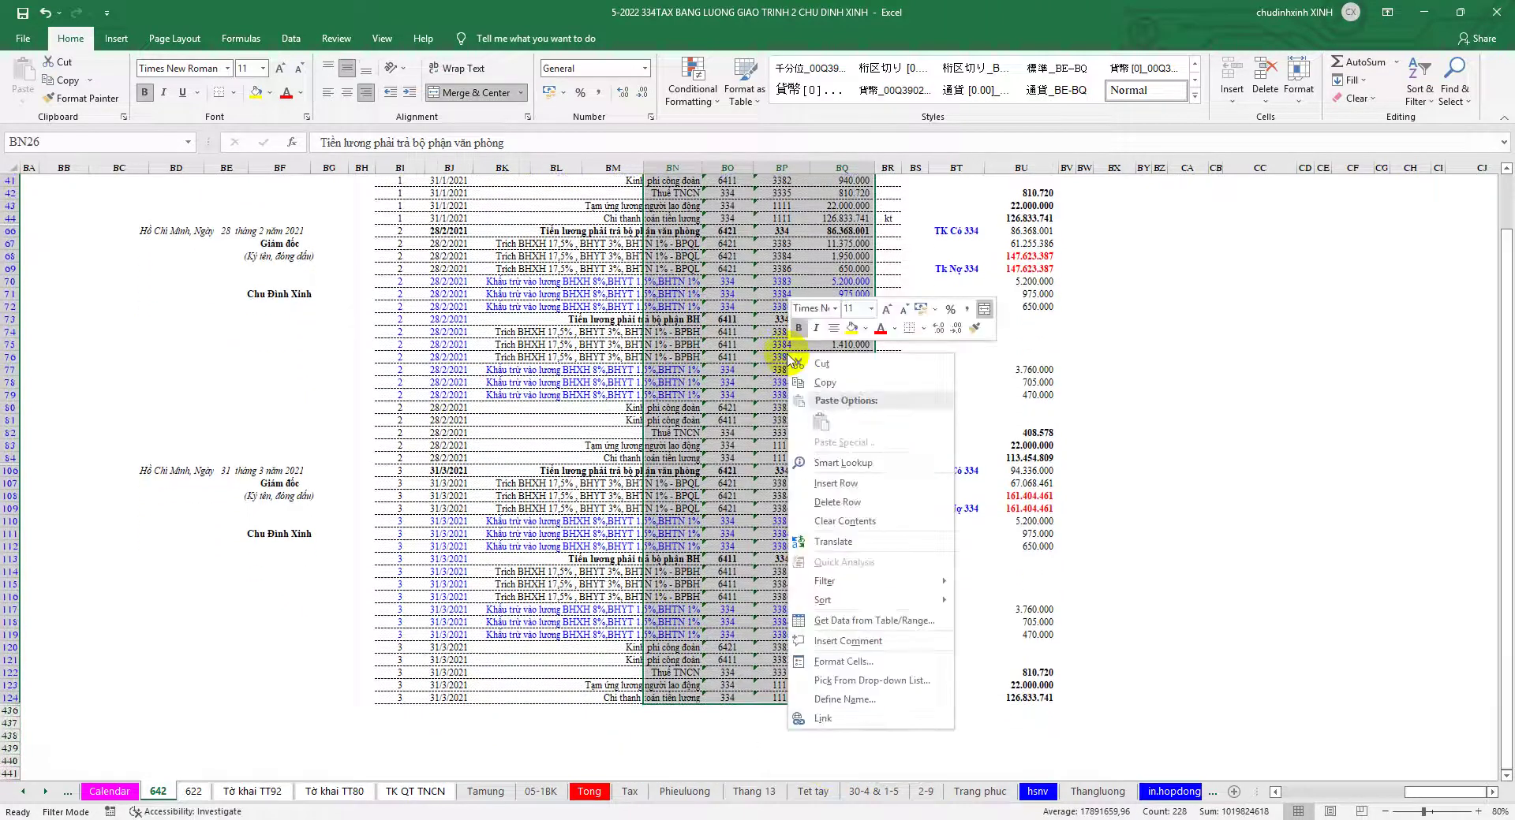
pyautogui.click(824, 382)
pyautogui.scroll(5, 721, 569)
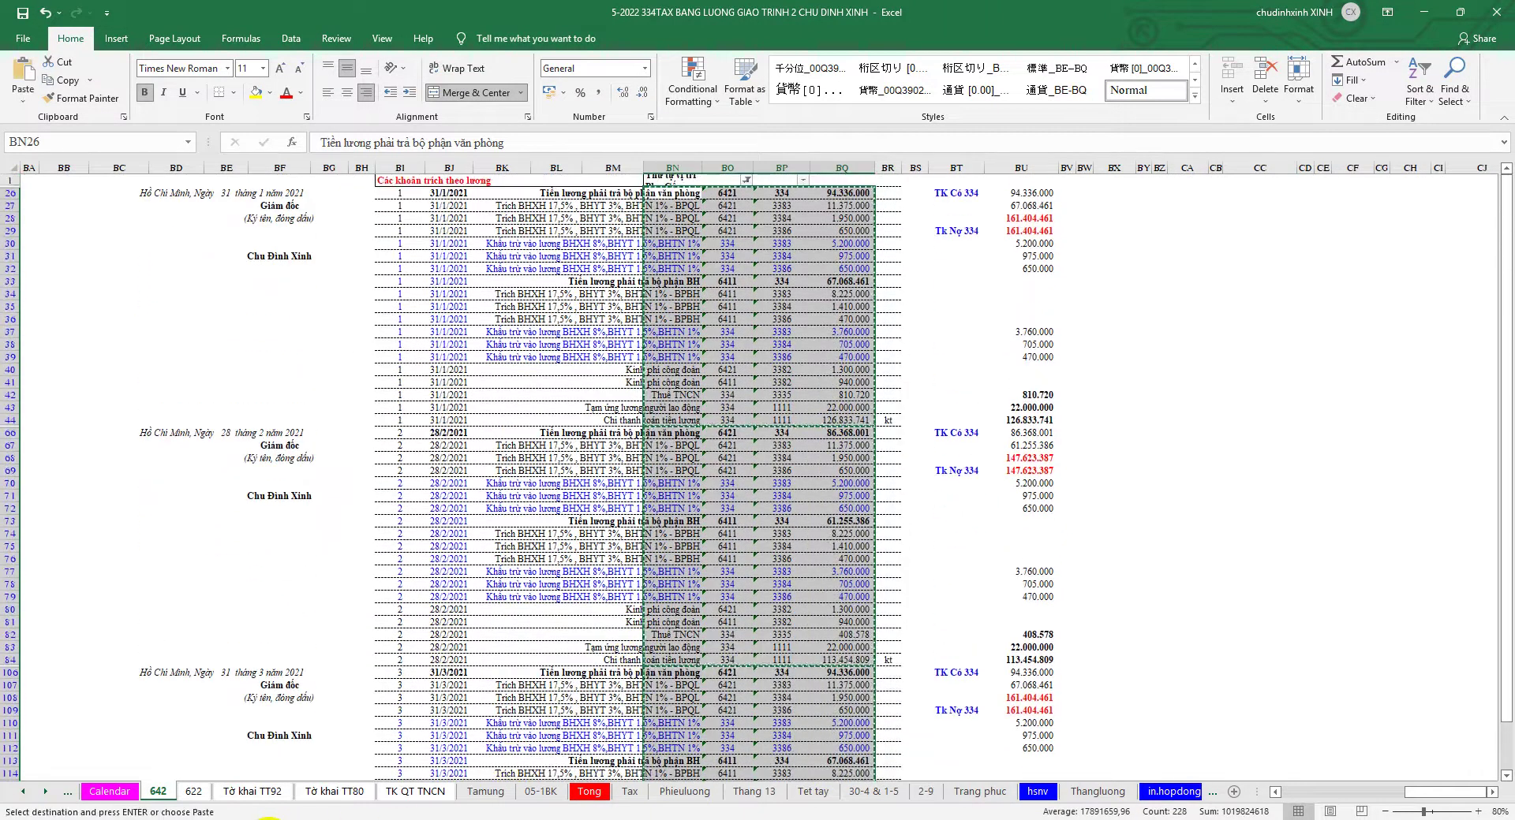
# Paste the copied entries at Nhaplieu K203, filling rows 203–259.
pyautogui.hotkey('ctrl', 'Tab')
pyautogui.scroll(-1, 623, 607)
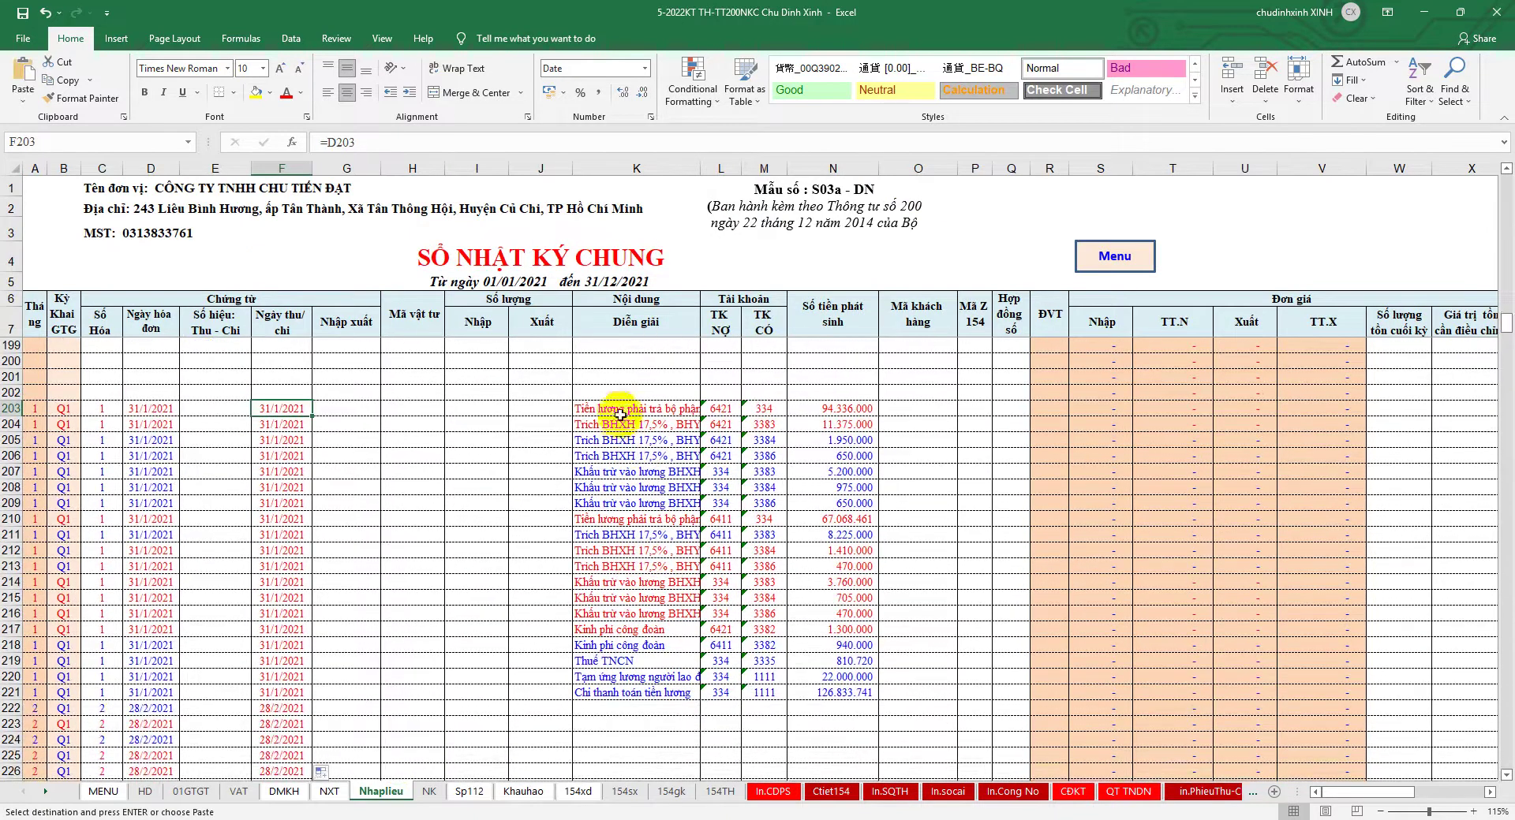
pyautogui.click(620, 409)
pyautogui.rightClick(620, 409)
pyautogui.click(678, 476)
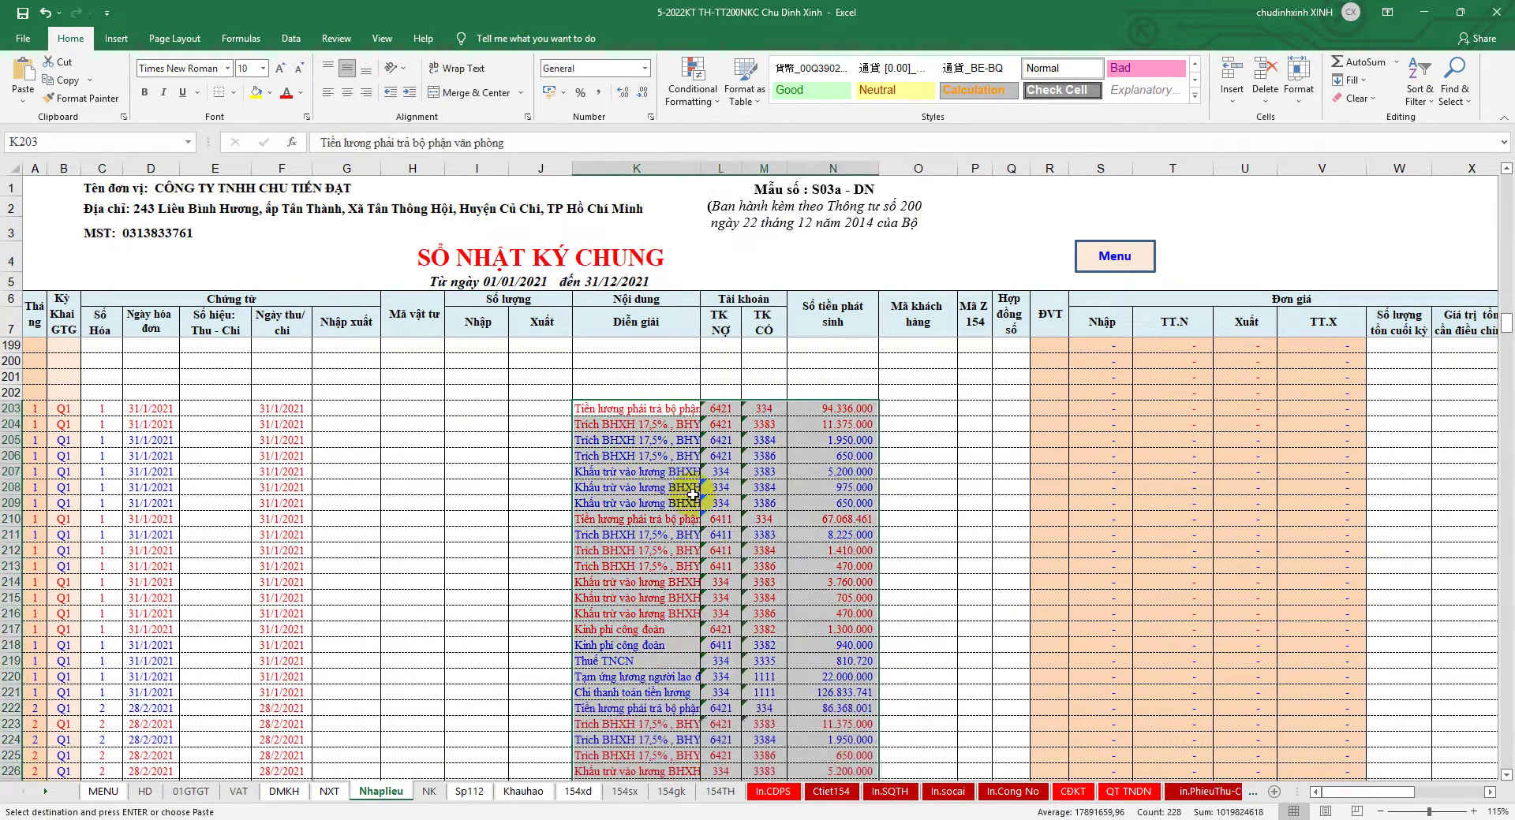
pyautogui.scroll(-18, 693, 495)
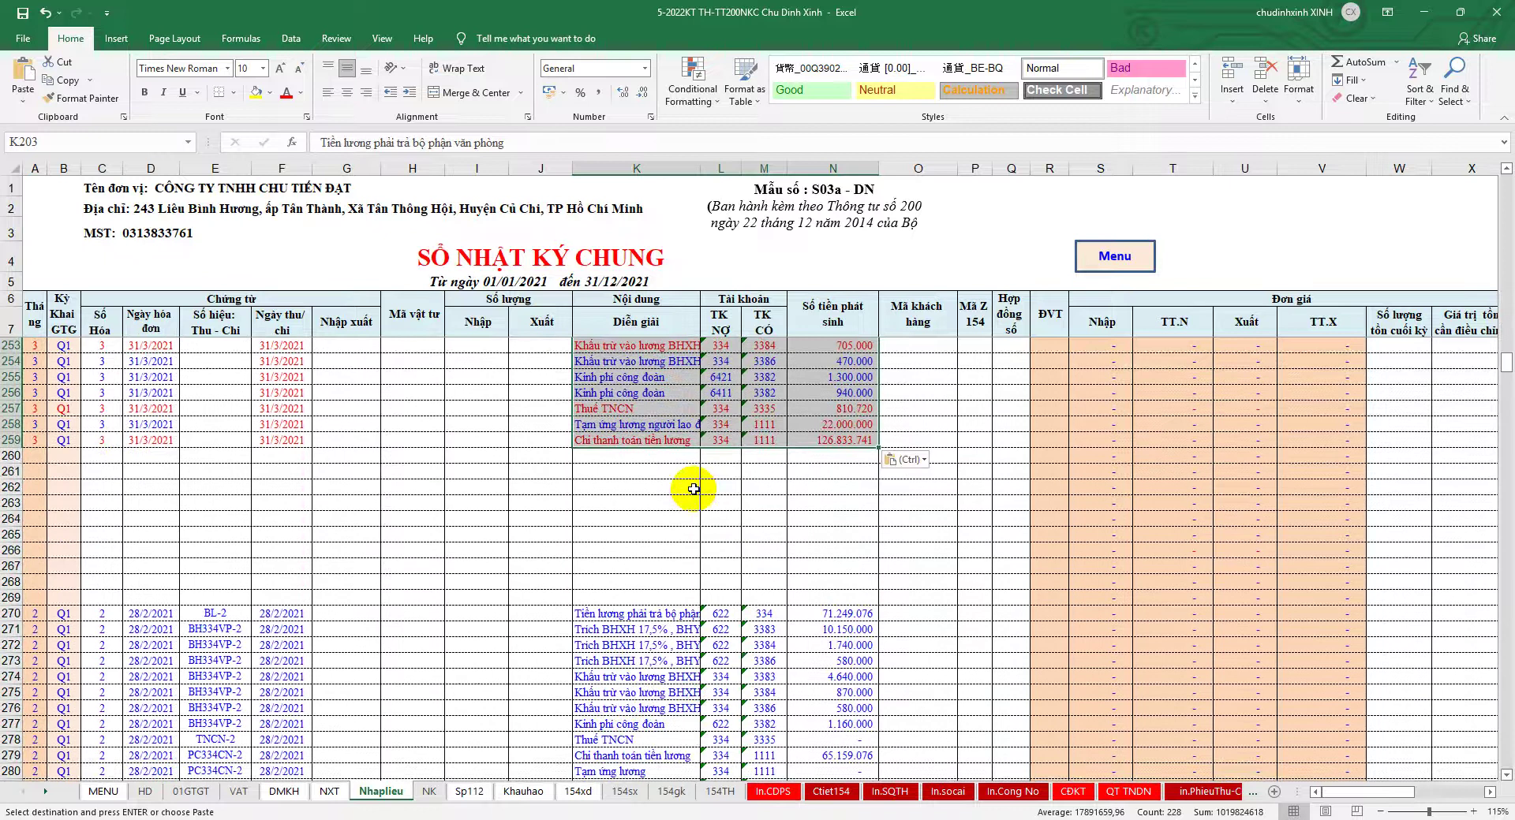
pyautogui.scroll(7, 693, 489)
pyautogui.scroll(7, 693, 505)
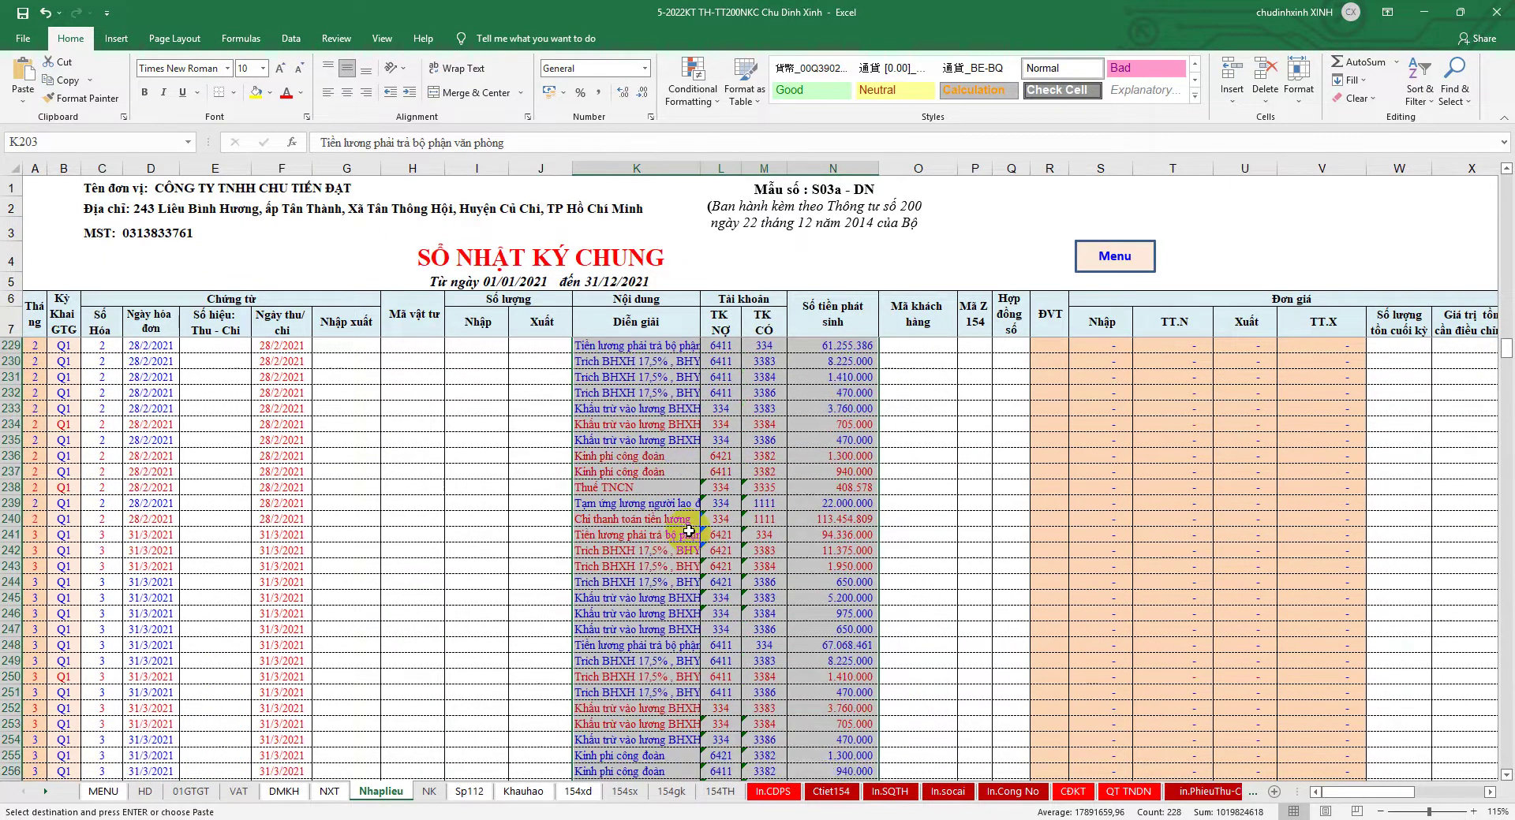
pyautogui.scroll(6, 692, 522)
pyautogui.scroll(2, 693, 522)
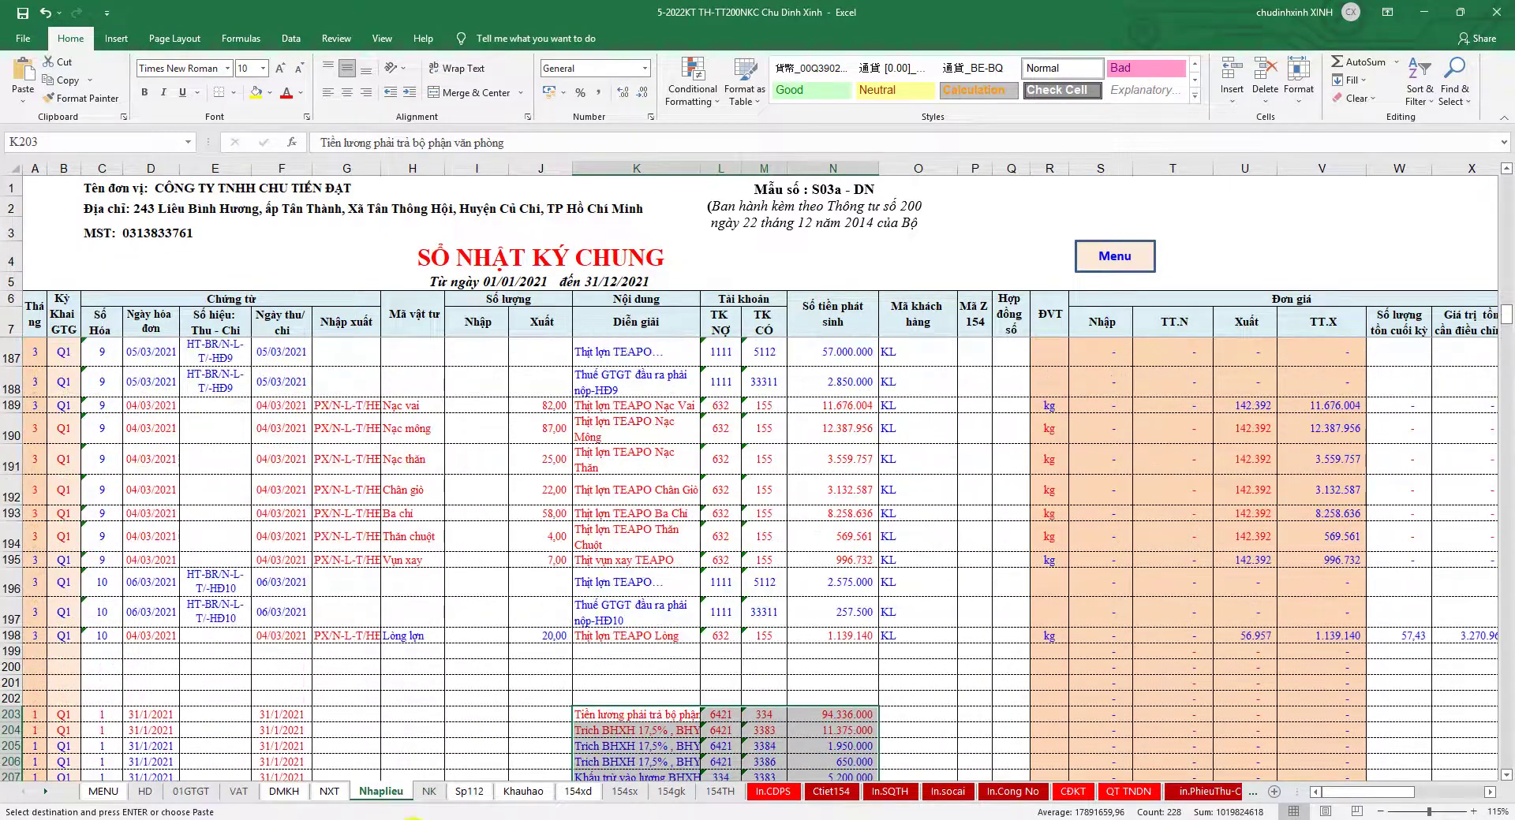
pyautogui.hotkey('ctrl', 'Tab')
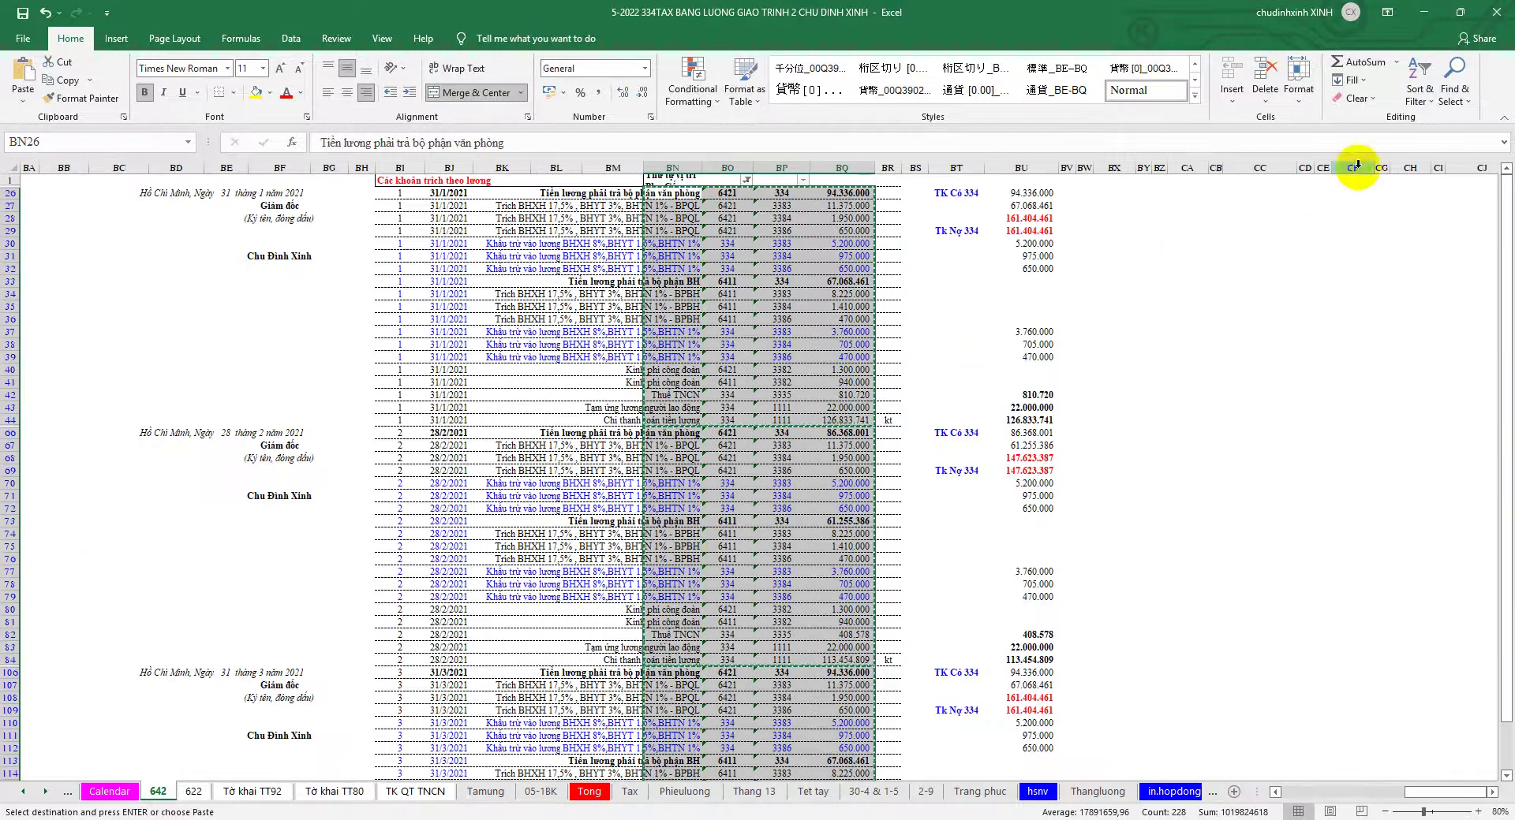
# Clear the 642 sheet's filter so hidden rows 2–25 reappear.
pyautogui.click(1420, 87)
pyautogui.click(1426, 197)
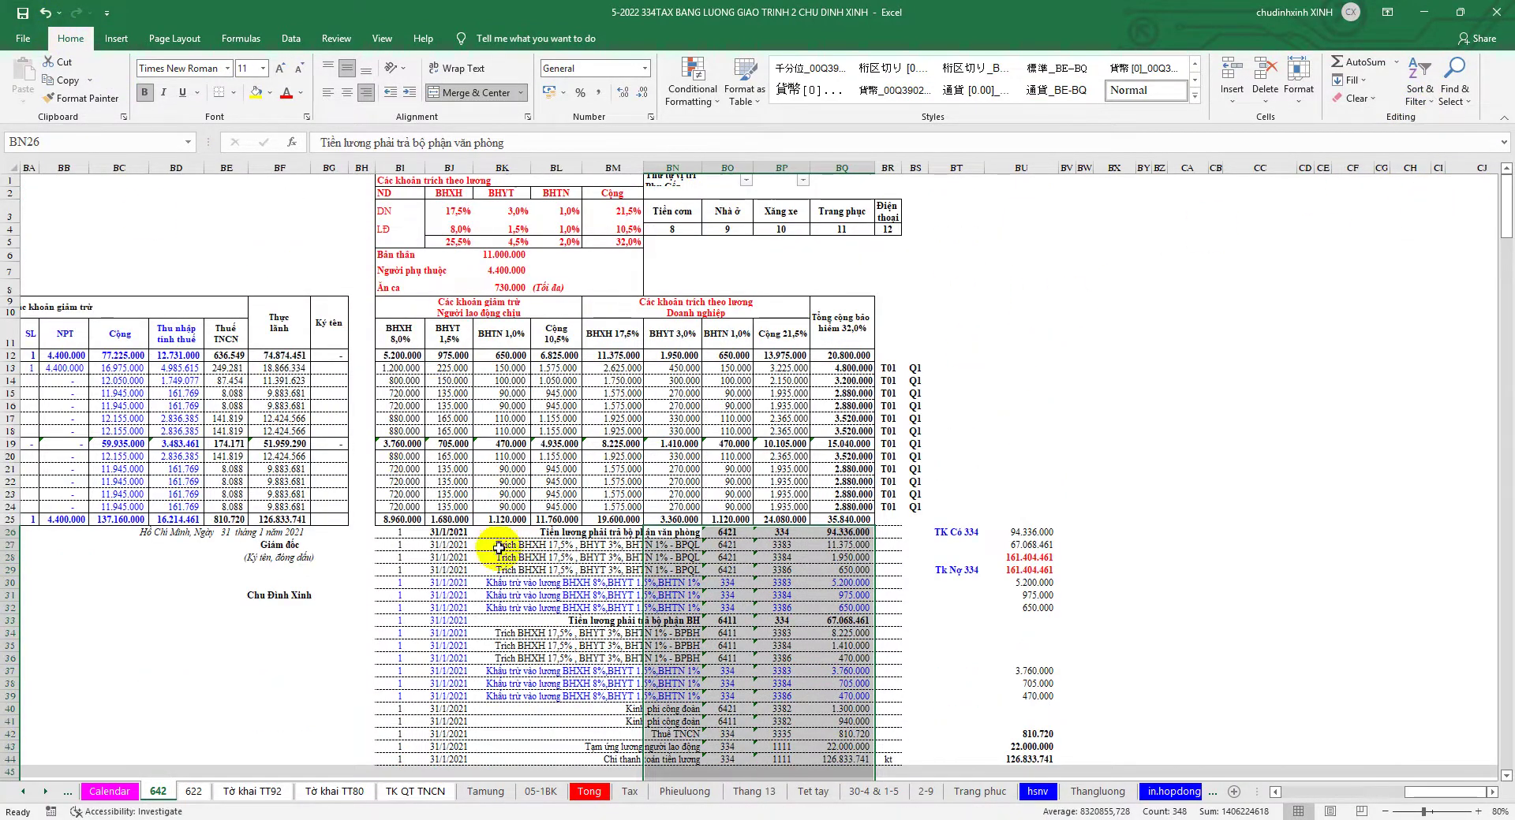
pyautogui.moveTo(253, 818)
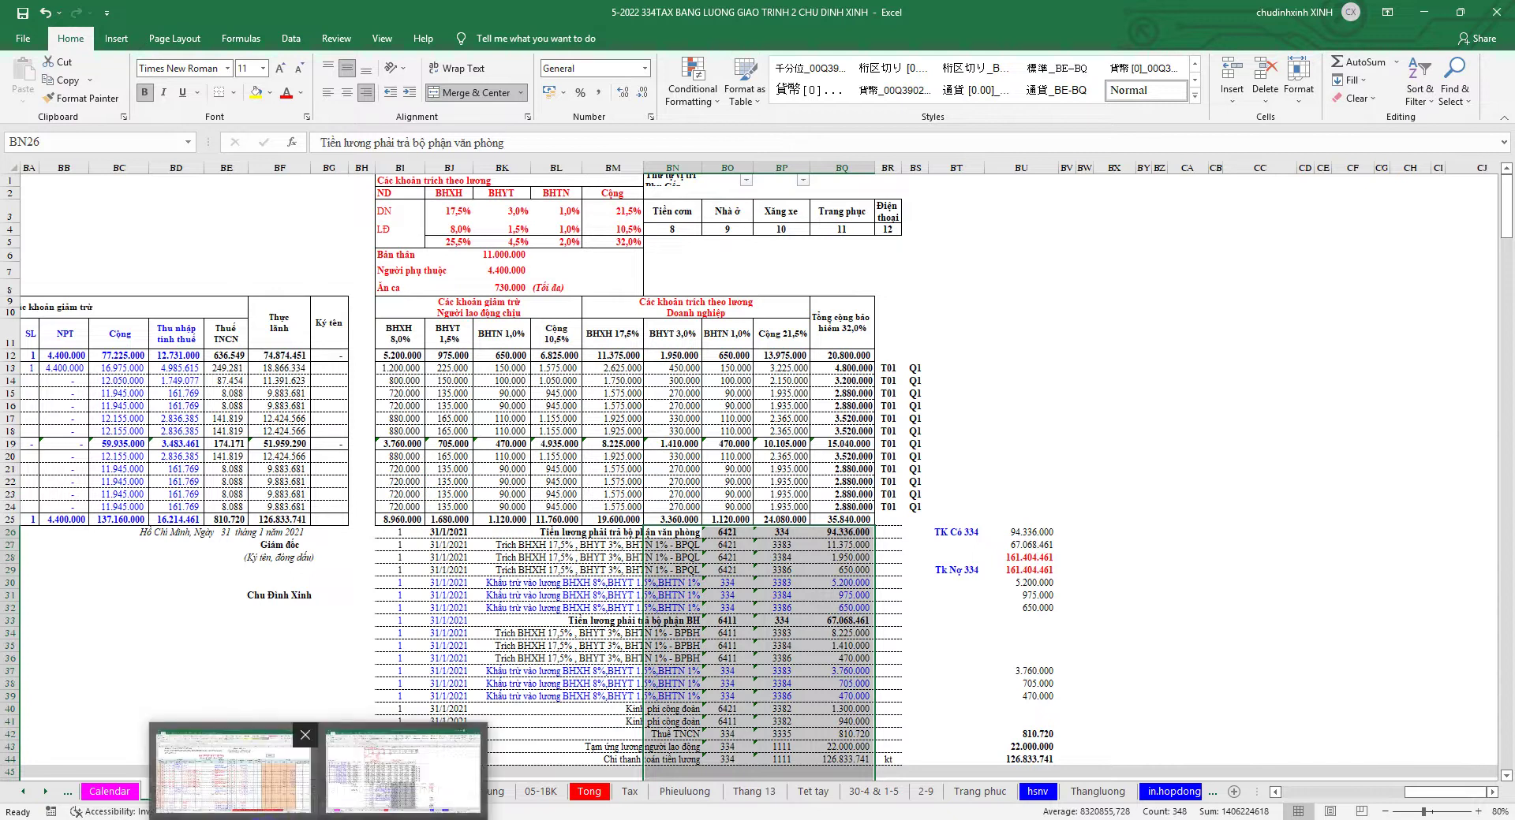
pyautogui.click(347, 785)
# Check account 334's credit turnover and closing balance formulas on In.CDPS, then open the Tong sheet.
pyautogui.click(766, 793)
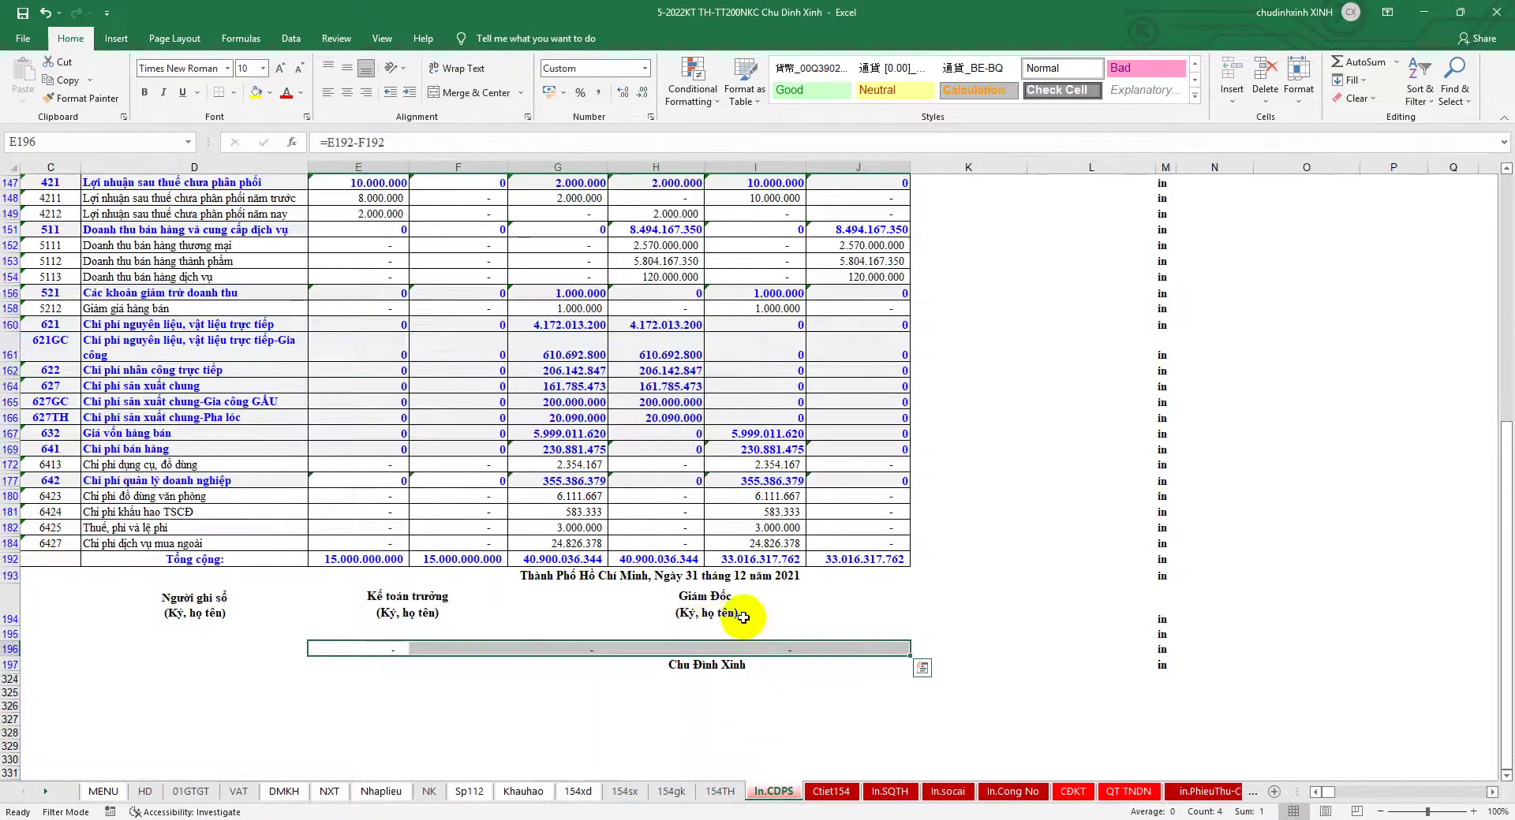
pyautogui.click(404, 649)
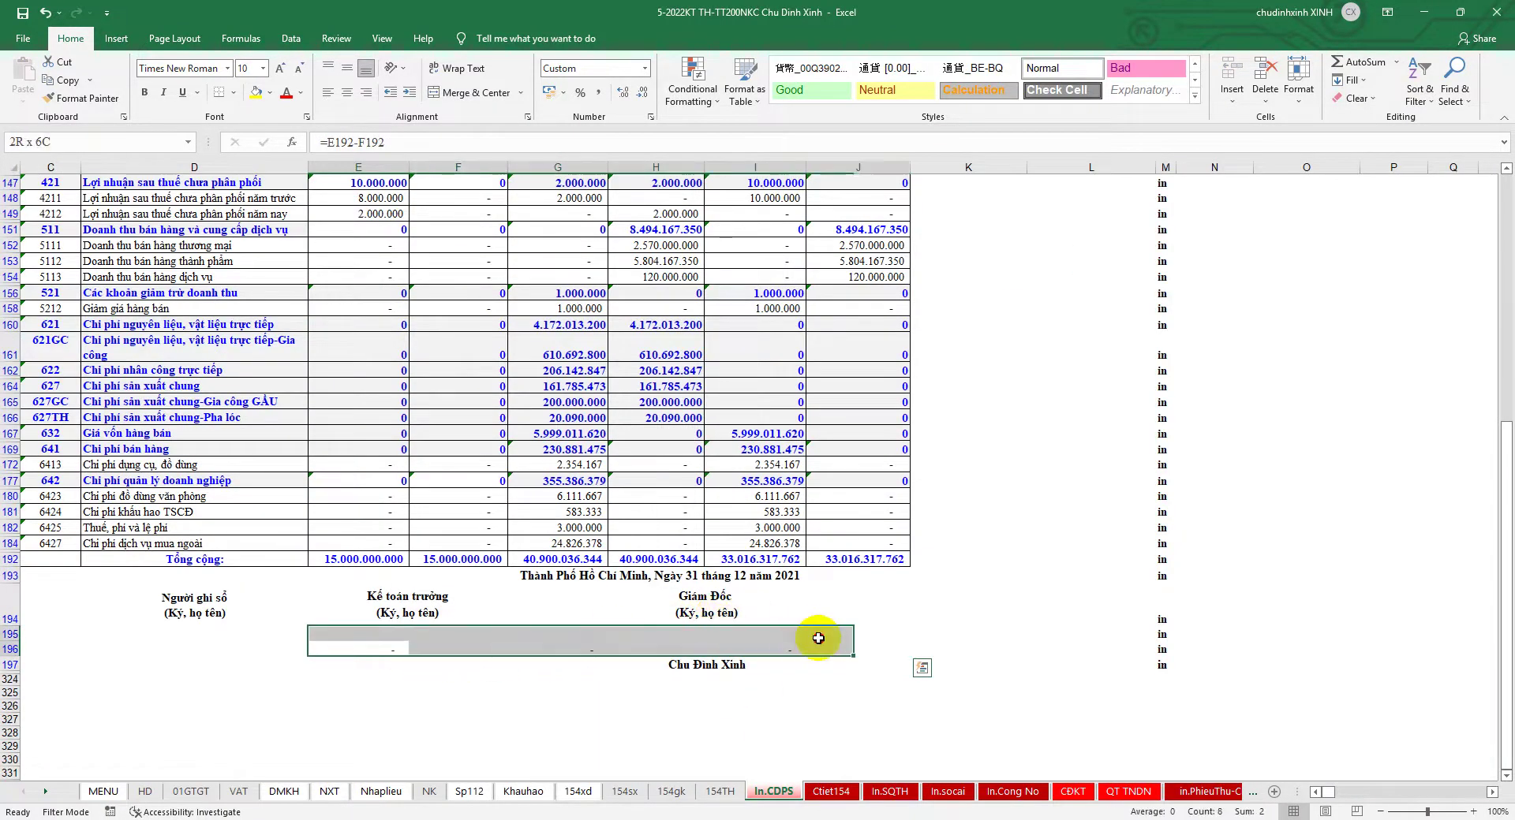
pyautogui.scroll(5, 389, 591)
pyautogui.click(11, 274)
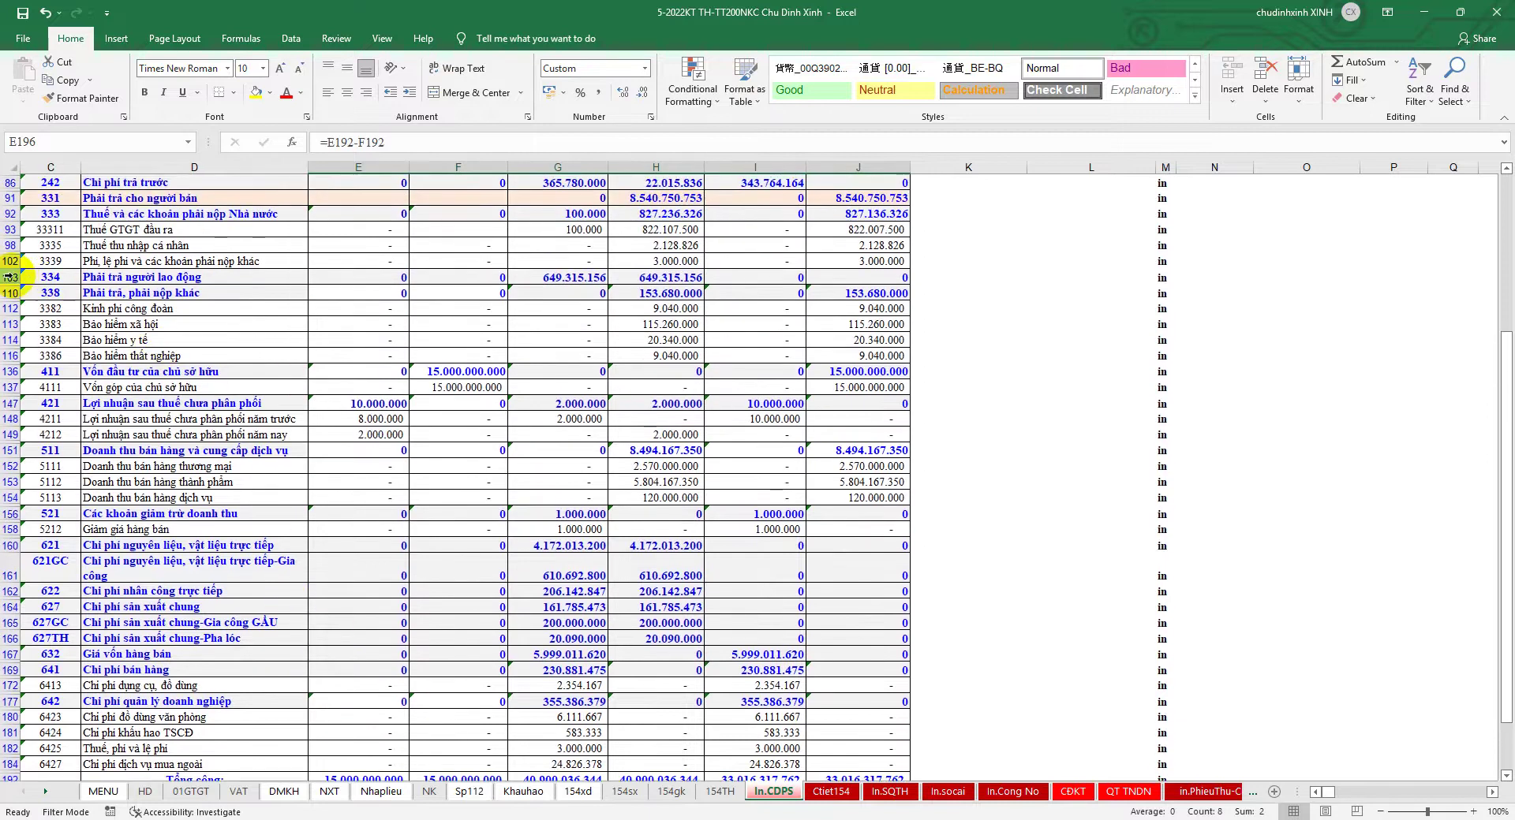
pyautogui.scroll(1, 733, 394)
pyautogui.click(765, 323)
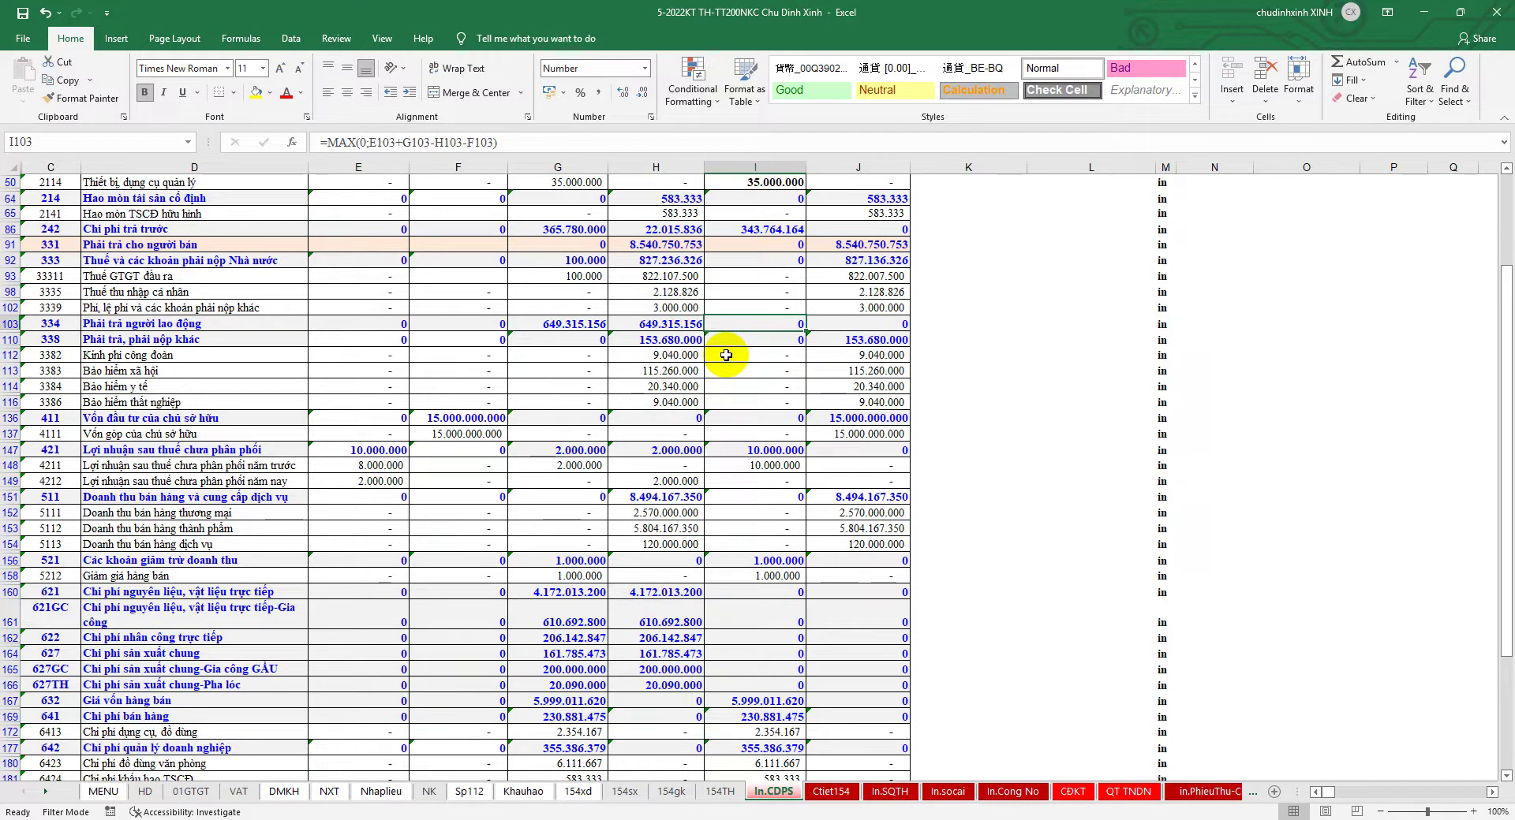
pyautogui.click(669, 323)
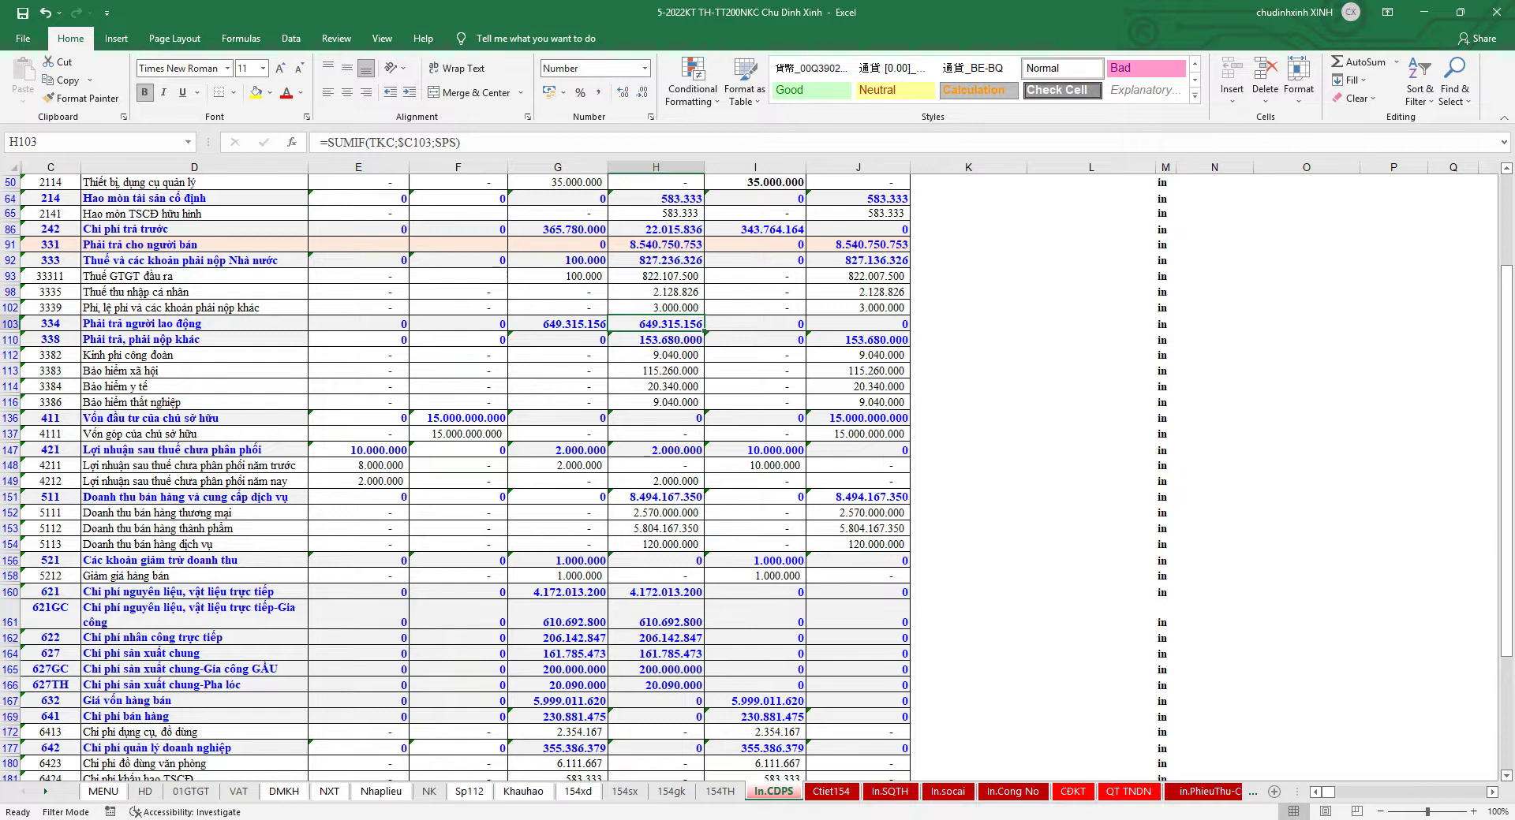
pyautogui.hotkey('ctrl', 'Tab')
pyautogui.click(588, 791)
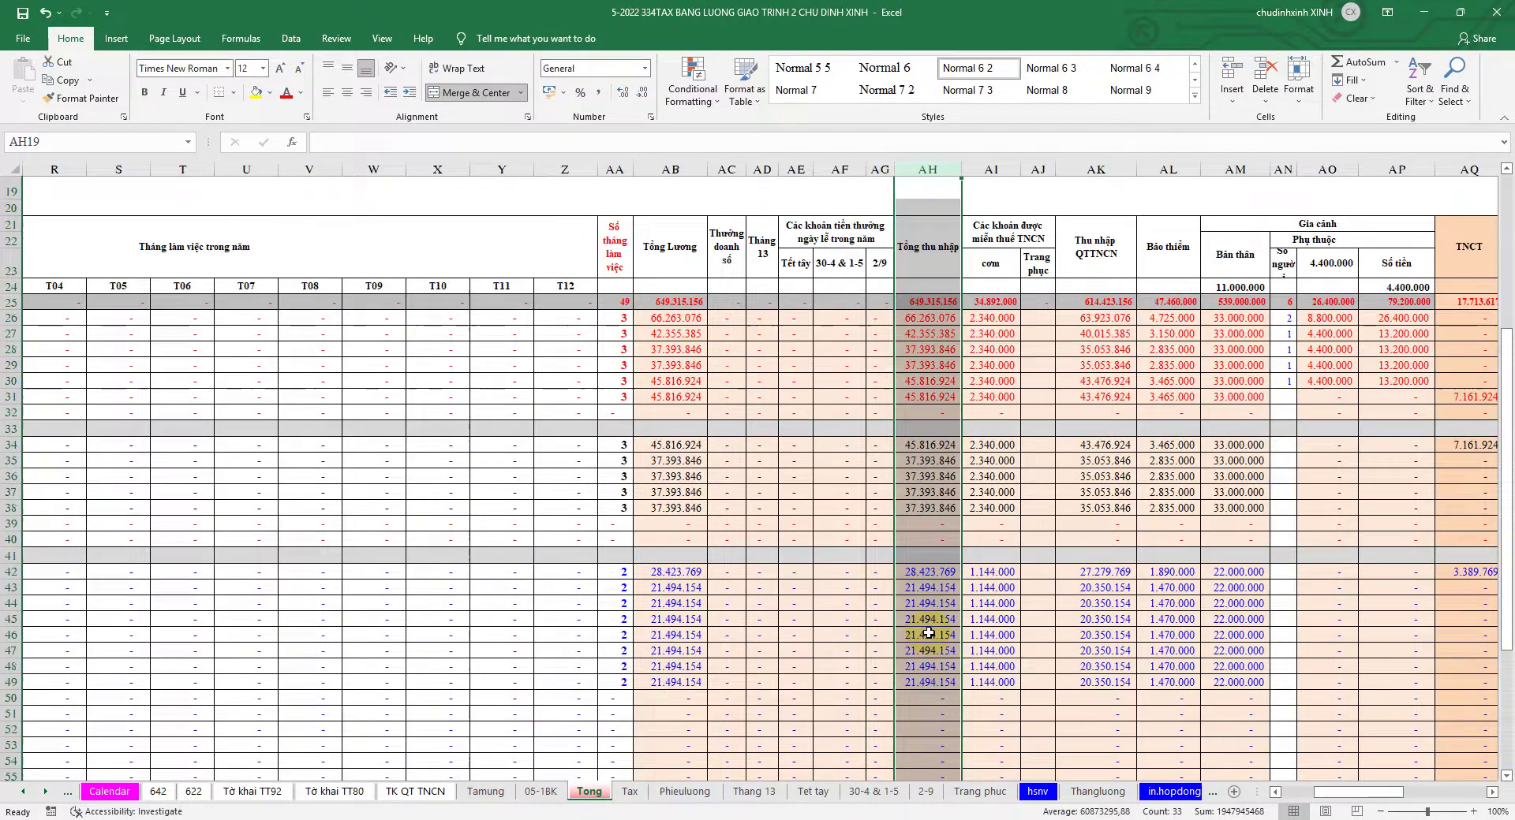
# Check the total income SUM in Tong cell AH25, 649.315.156.
pyautogui.click(928, 185)
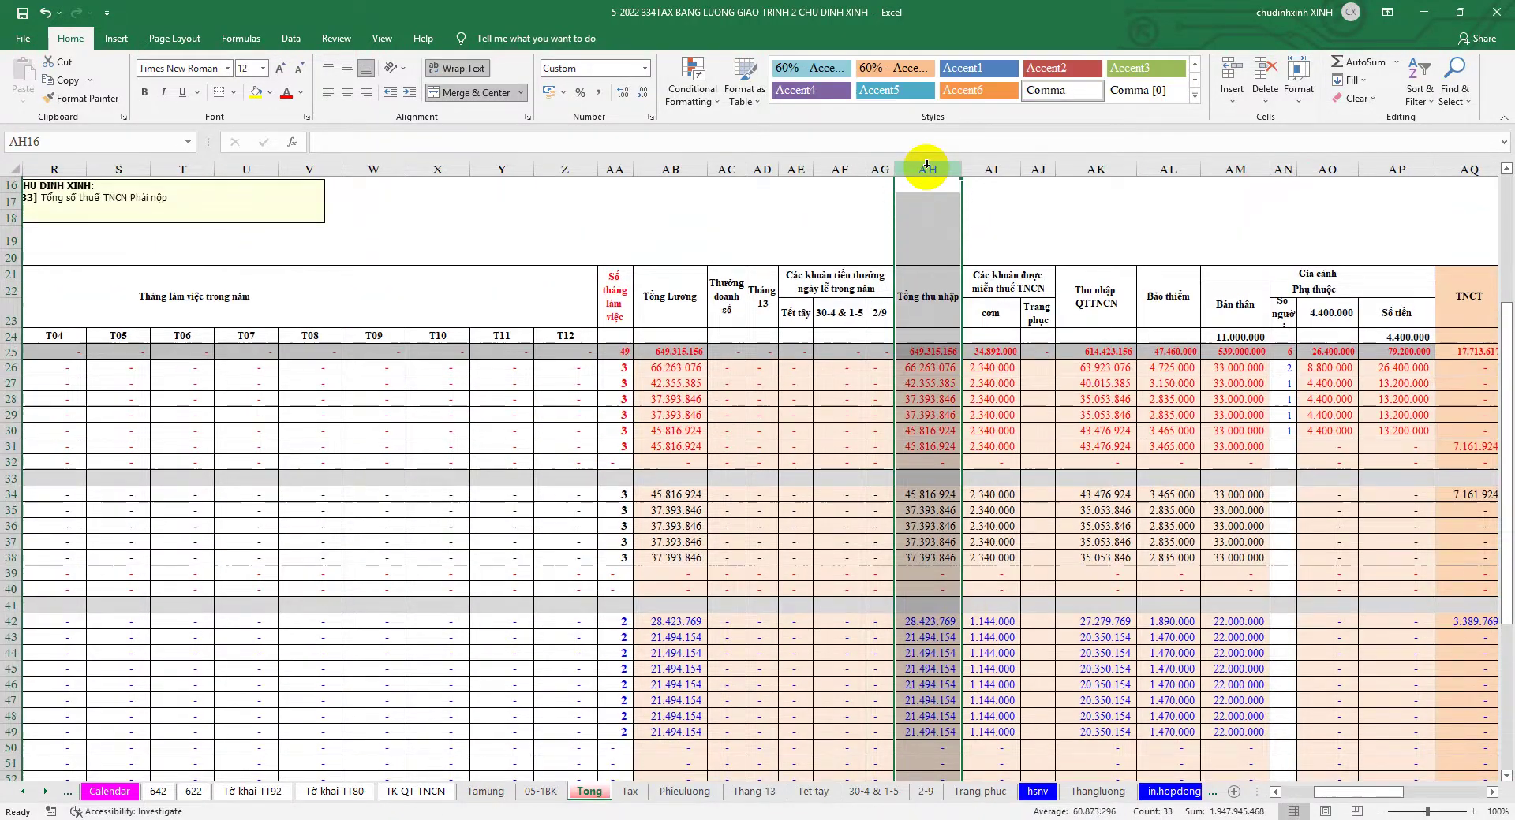
pyautogui.click(923, 353)
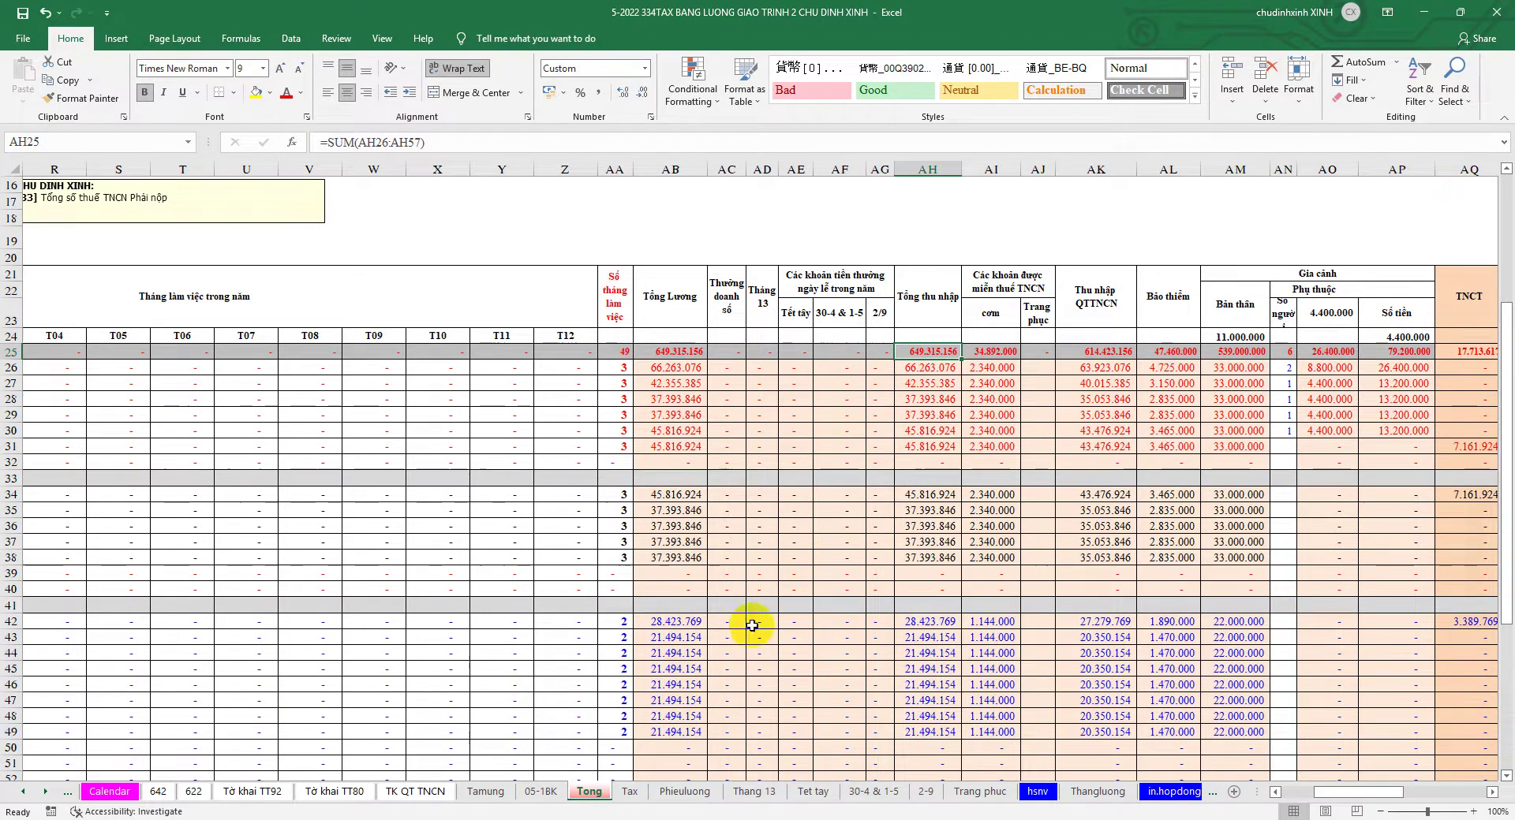
pyautogui.click(927, 169)
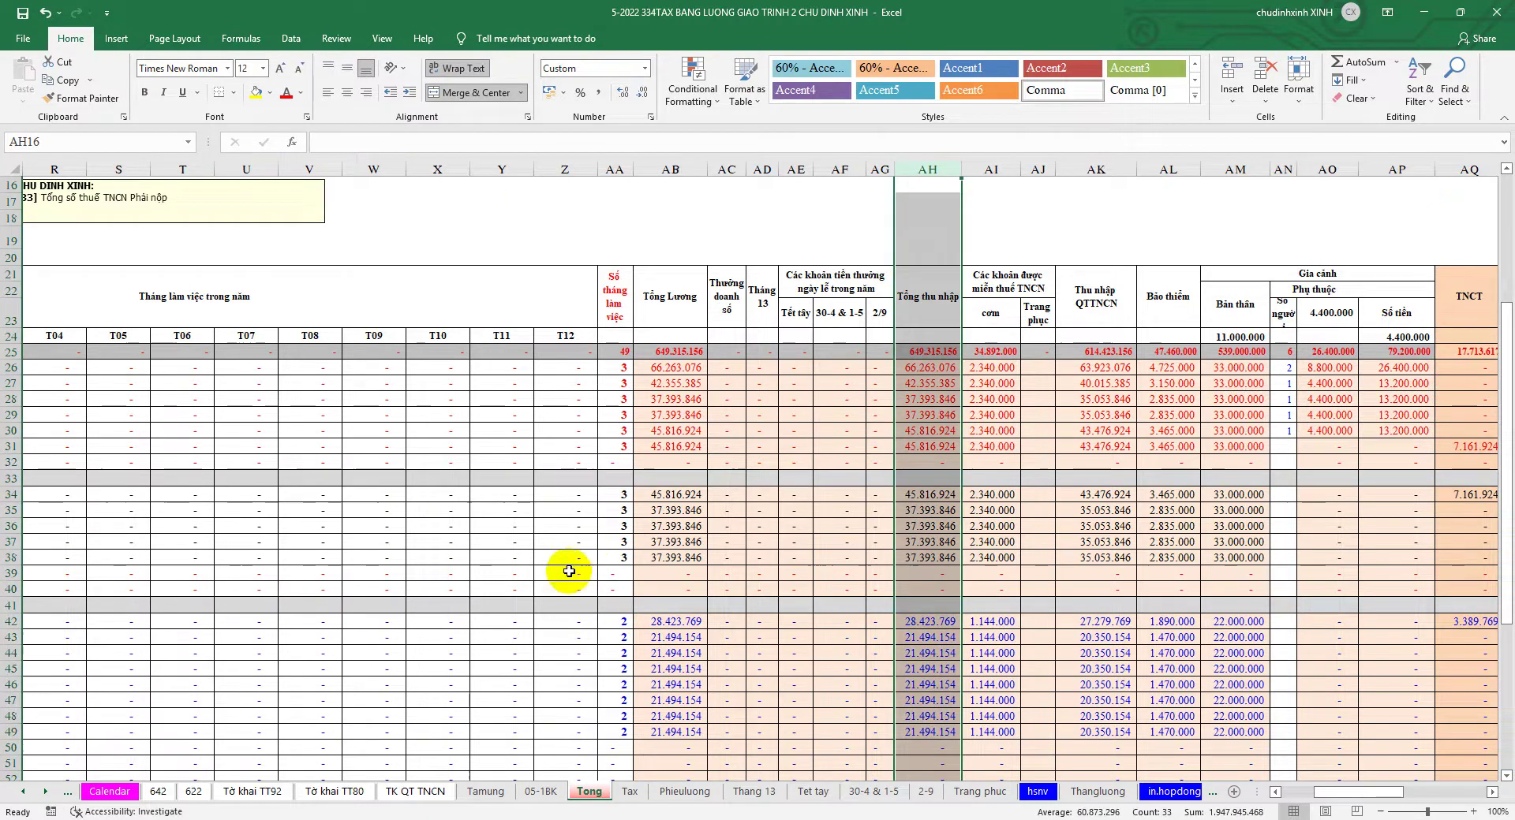
# Compare account 334's debit and credit turnover G103:H103 on In.CDPS, both 649.315.156.
pyautogui.hotkey('alt', 'Tab')
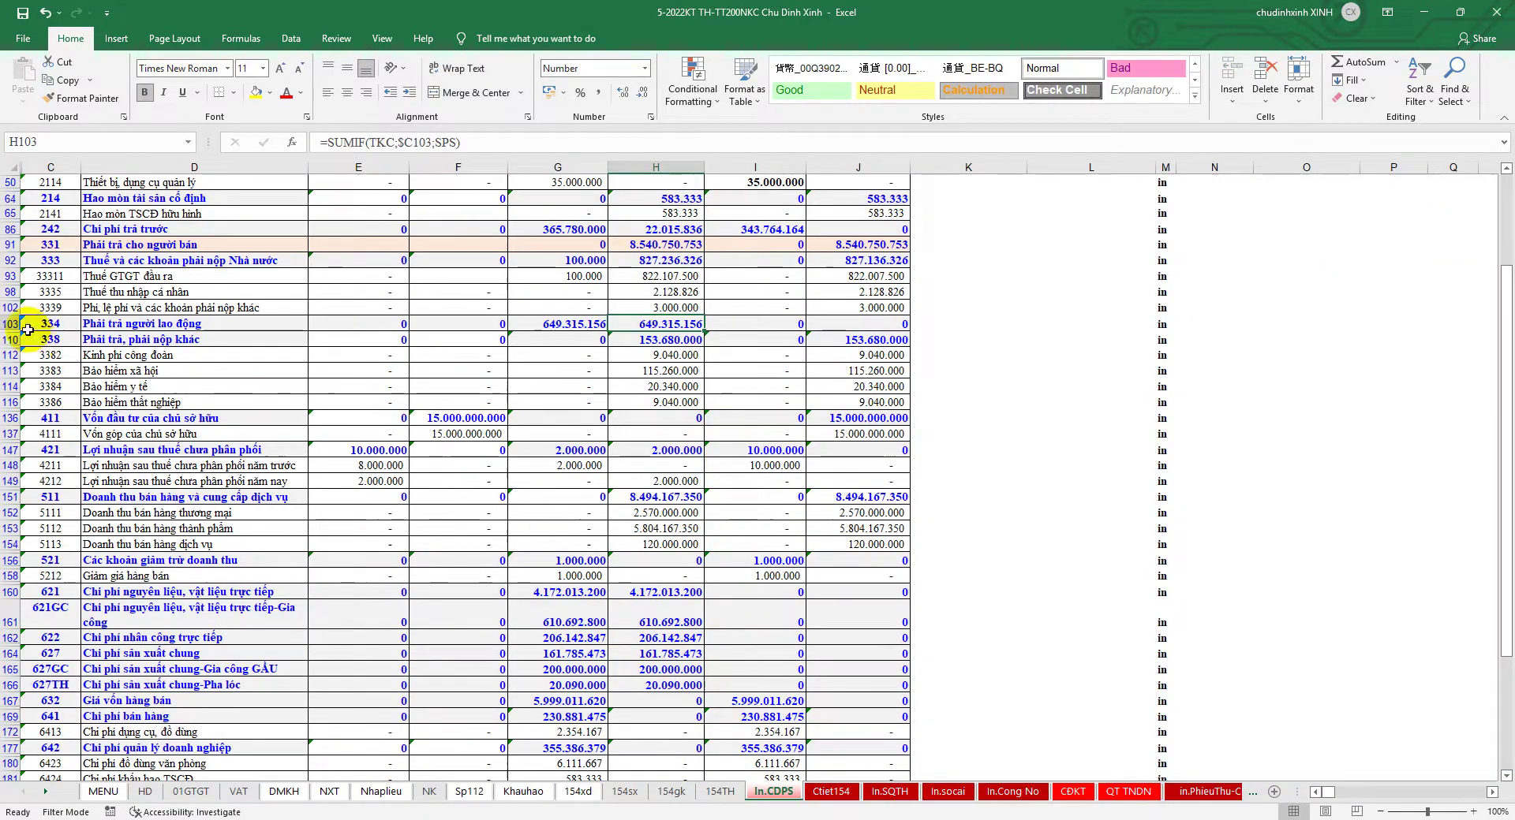
pyautogui.click(11, 324)
pyautogui.moveTo(658, 323); pyautogui.dragTo(593, 323)
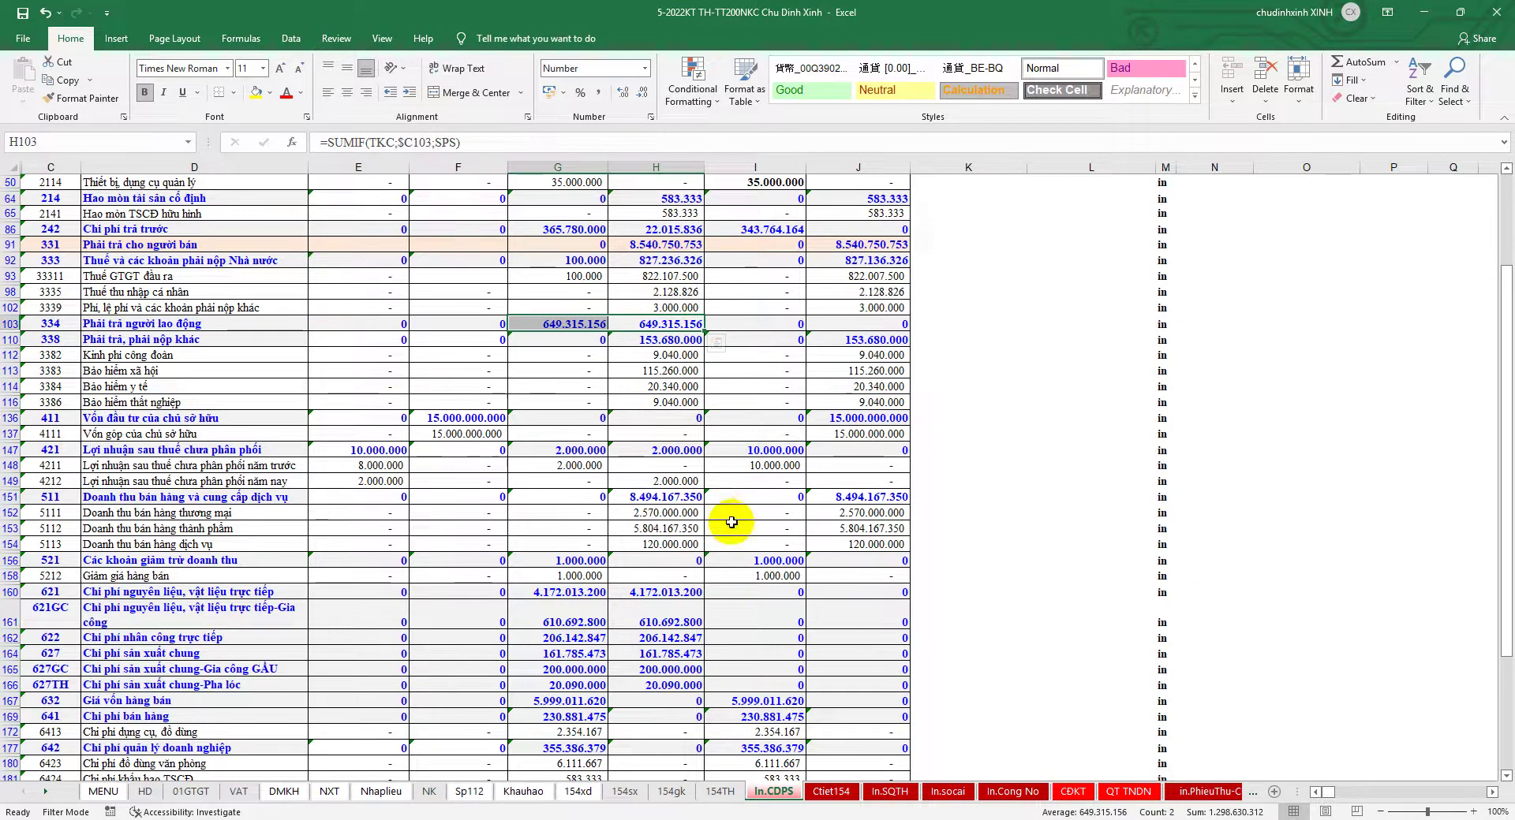
pyautogui.scroll(-3, 730, 519)
pyautogui.scroll(3, 732, 521)
pyautogui.scroll(2, 732, 522)
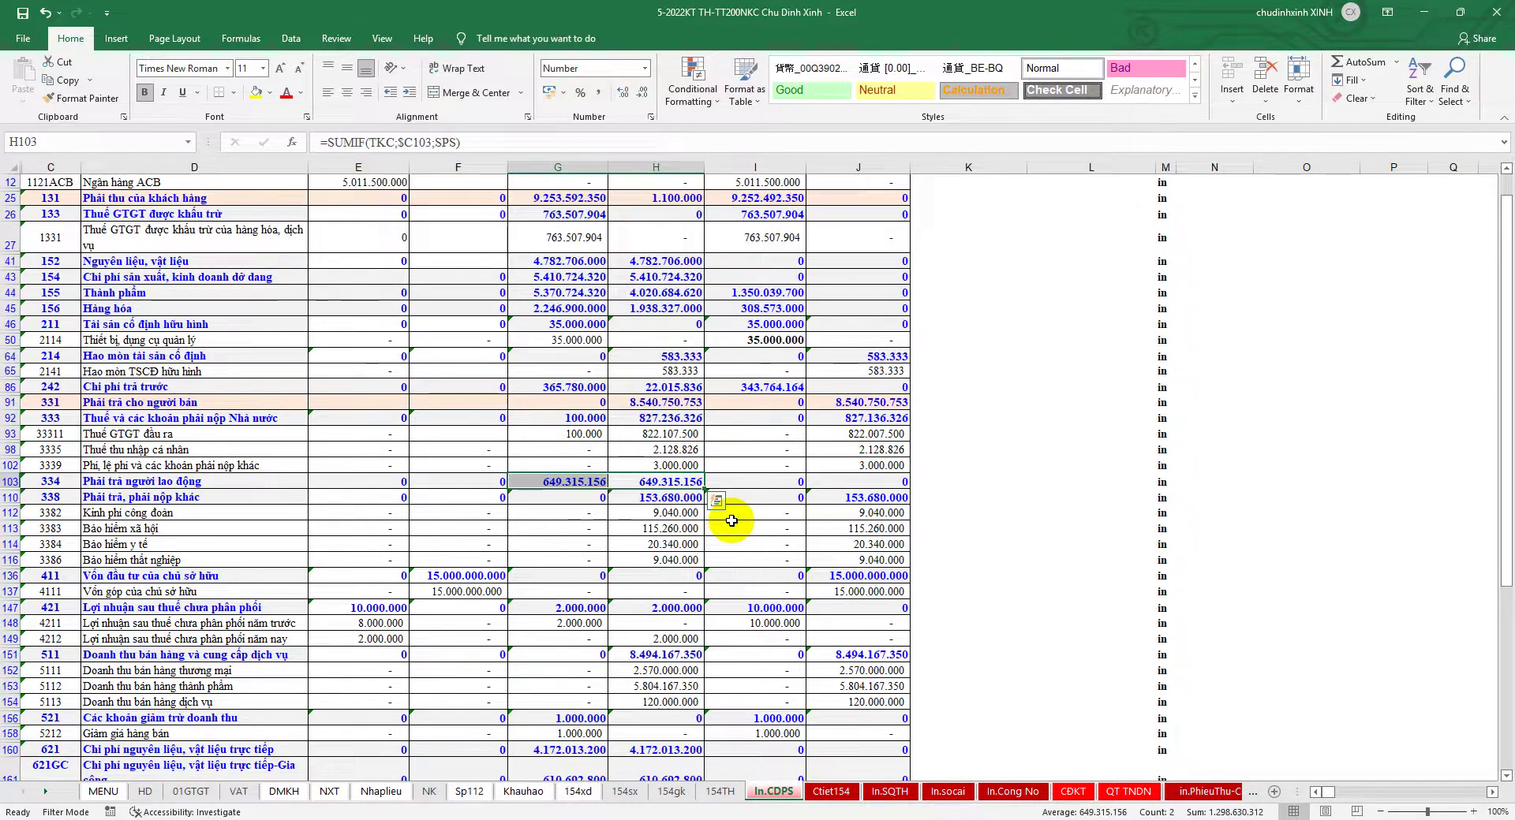
pyautogui.scroll(5, 726, 552)
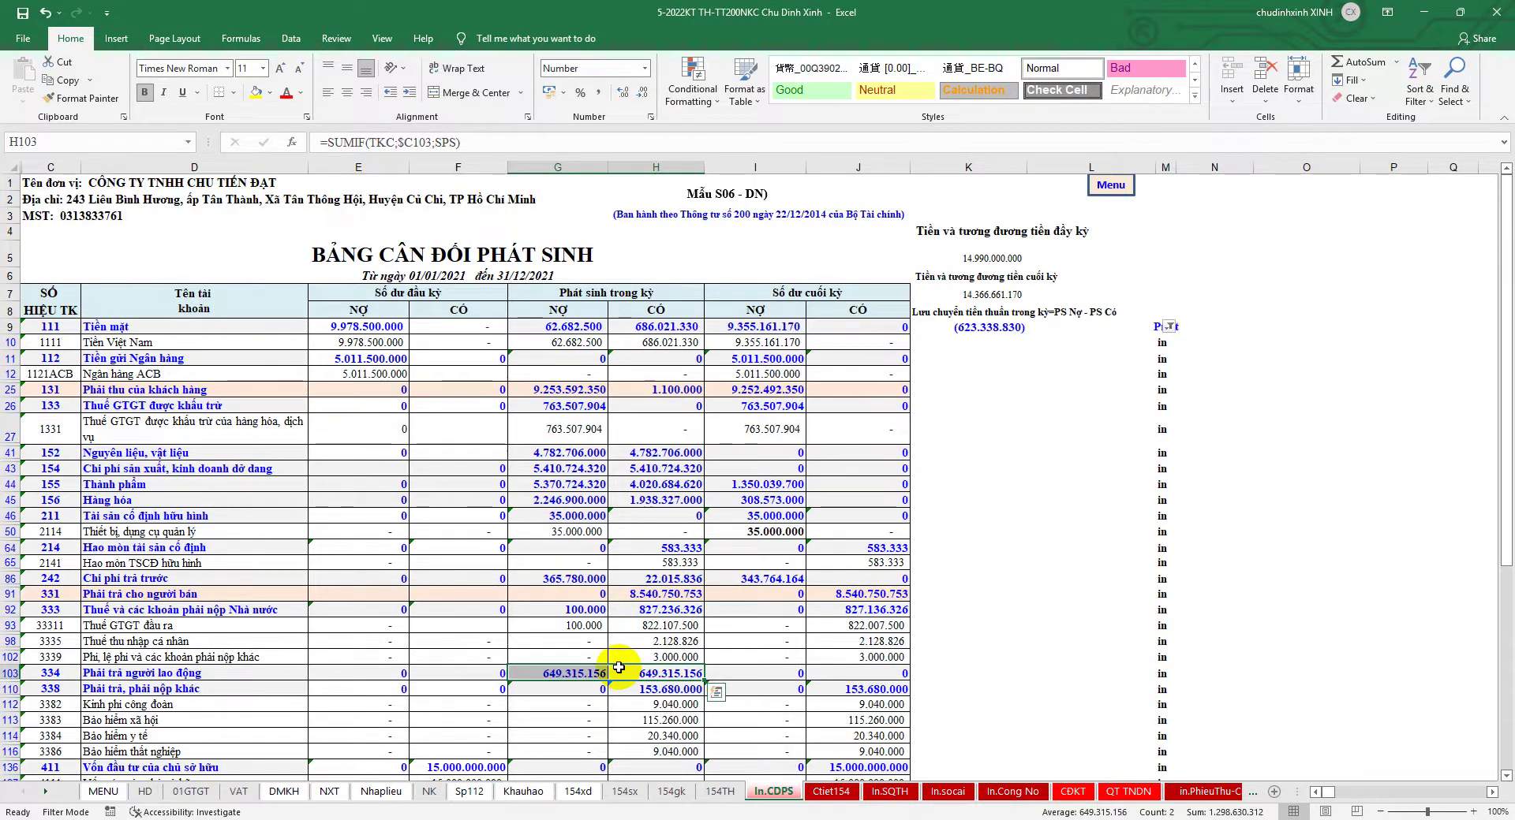